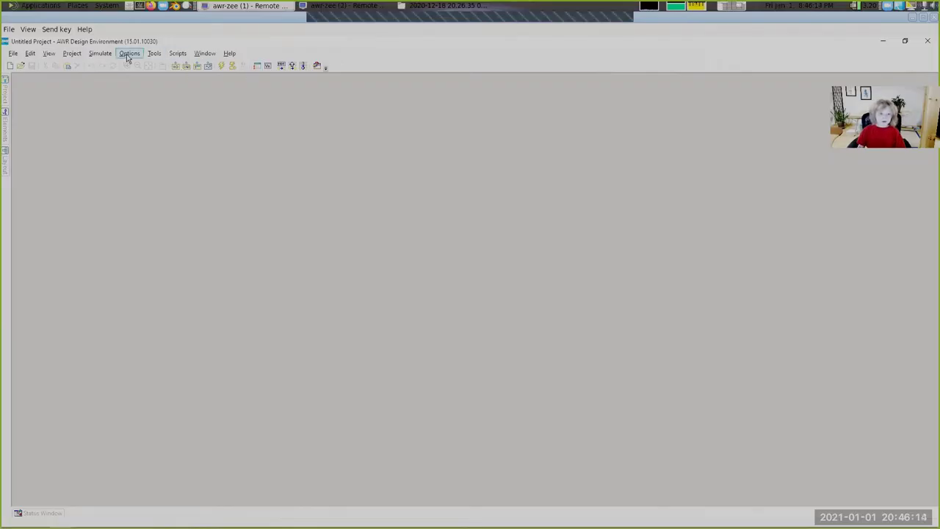
# - Add the NXP_AFT05MP075N_Level1_Rev1 process library in the Add/Remove Process Library dialog
pyautogui.click(72, 55)
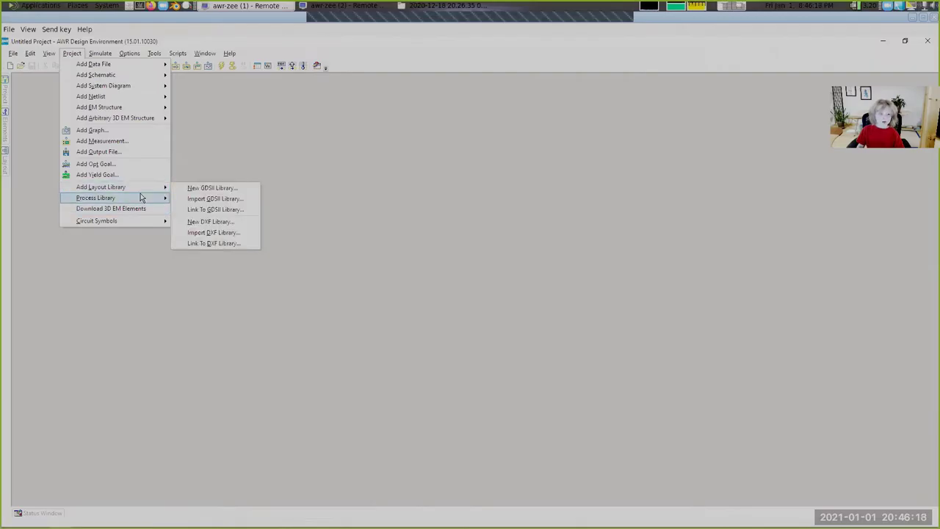
pyautogui.moveTo(143, 198)
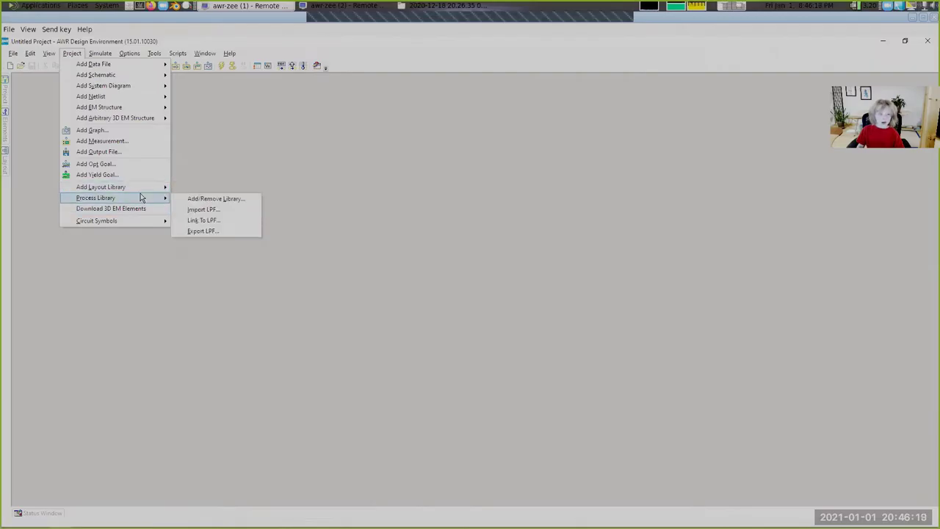
pyautogui.click(190, 200)
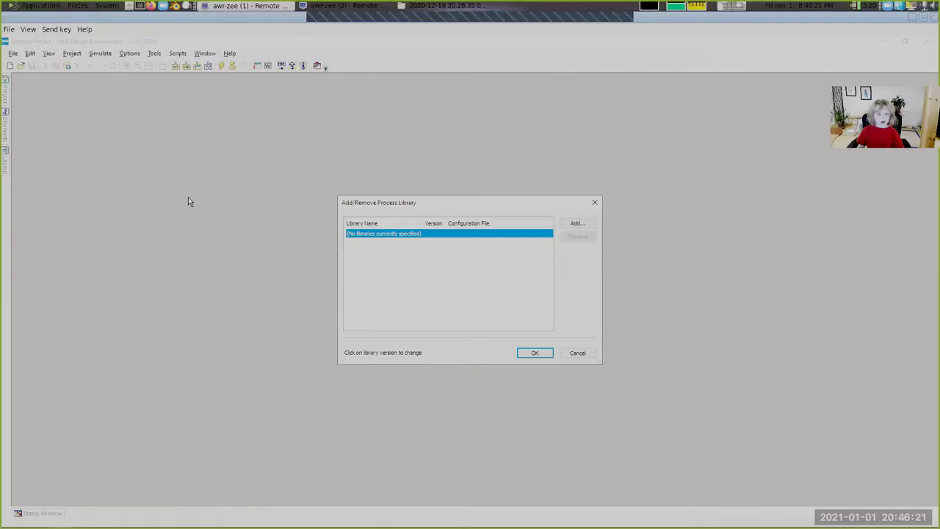
pyautogui.click(577, 223)
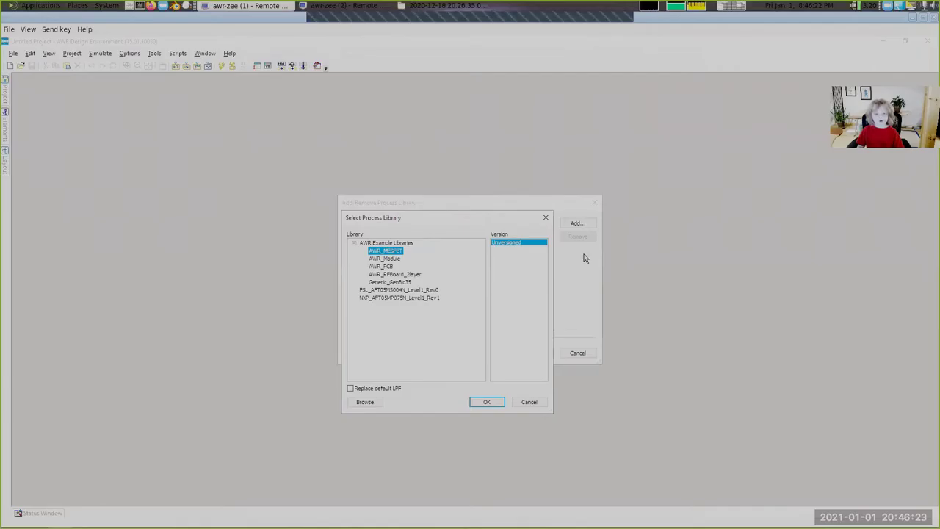
pyautogui.click(395, 299)
pyautogui.click(485, 403)
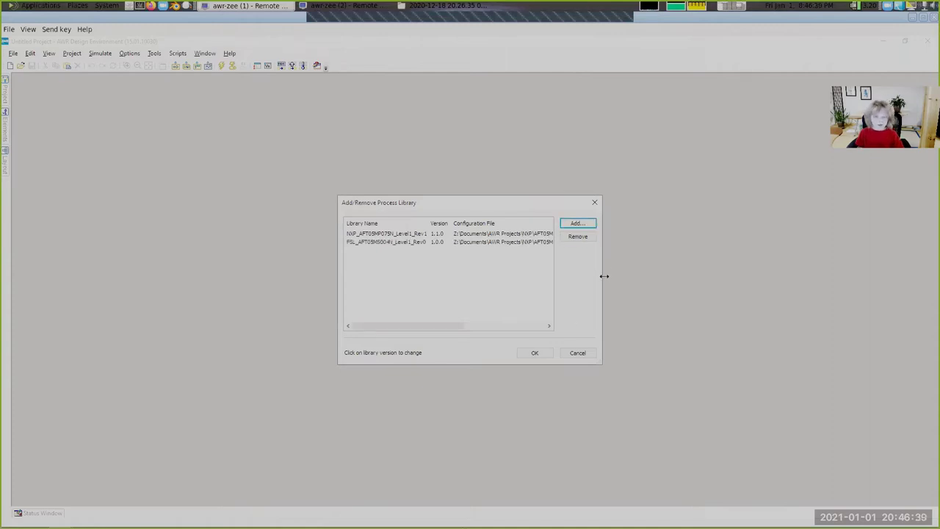
# - Close the library manager and create a maximized new schematic named Schematic 1
pyautogui.click(526, 353)
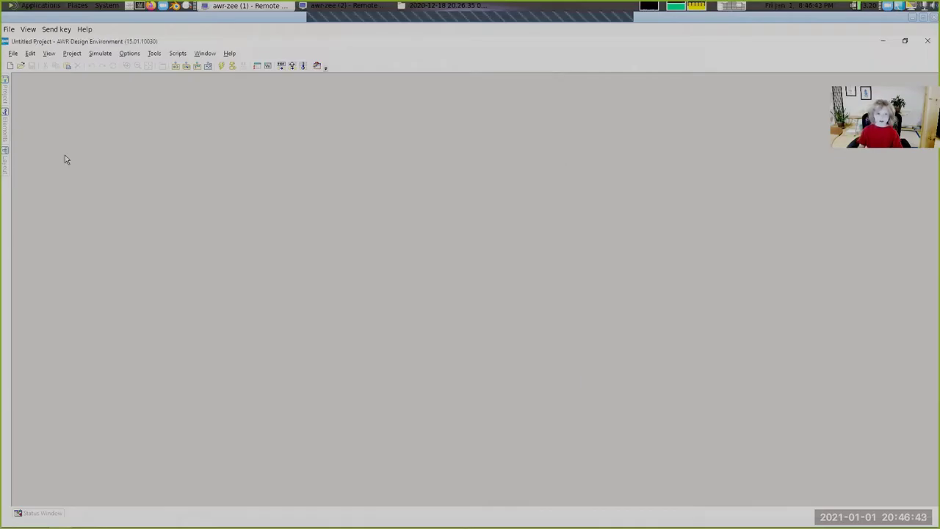
pyautogui.click(3, 94)
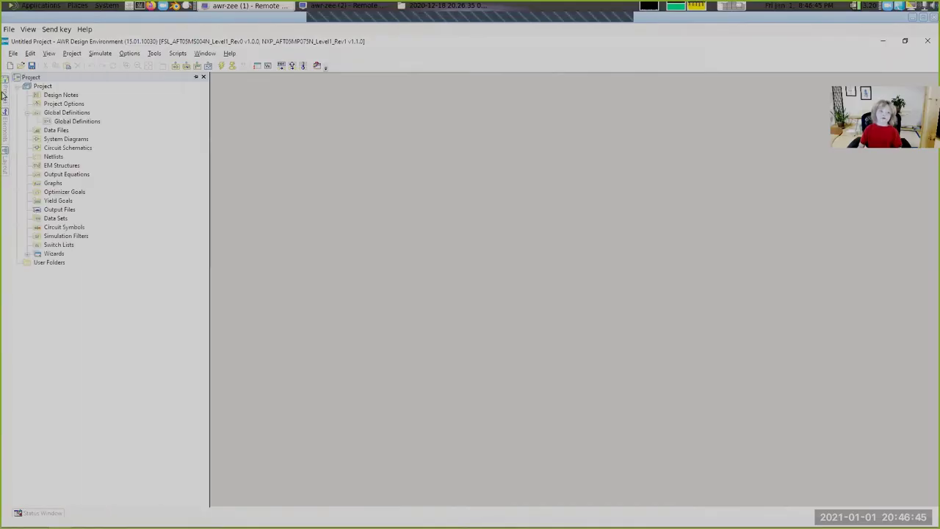
pyautogui.rightClick(81, 151)
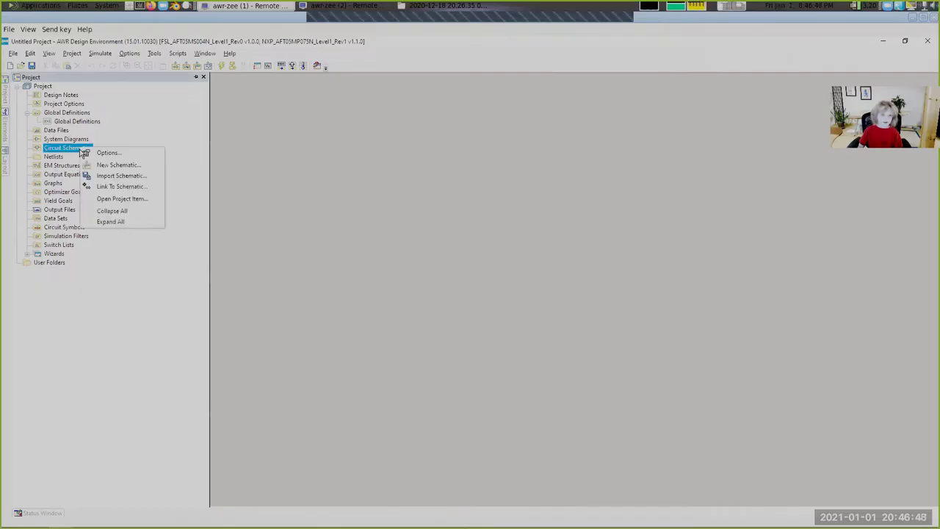
pyautogui.click(112, 168)
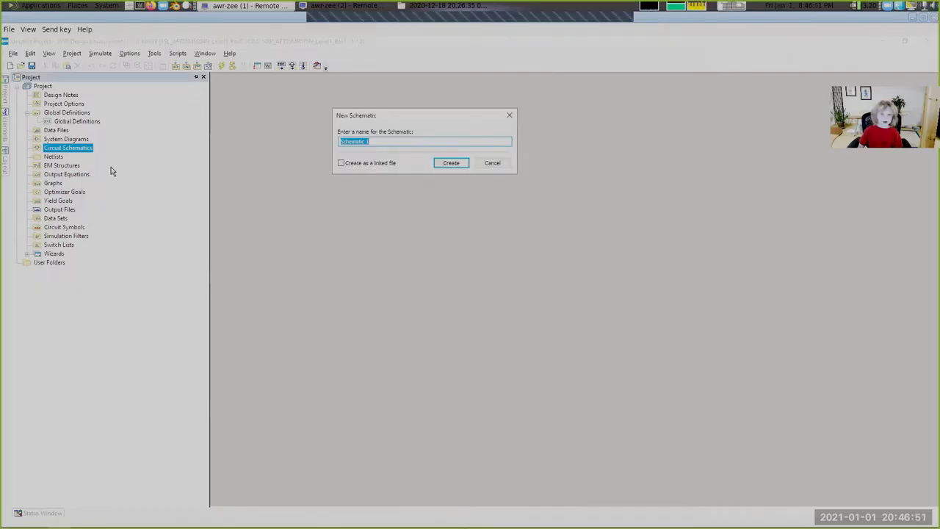
pyautogui.click(450, 163)
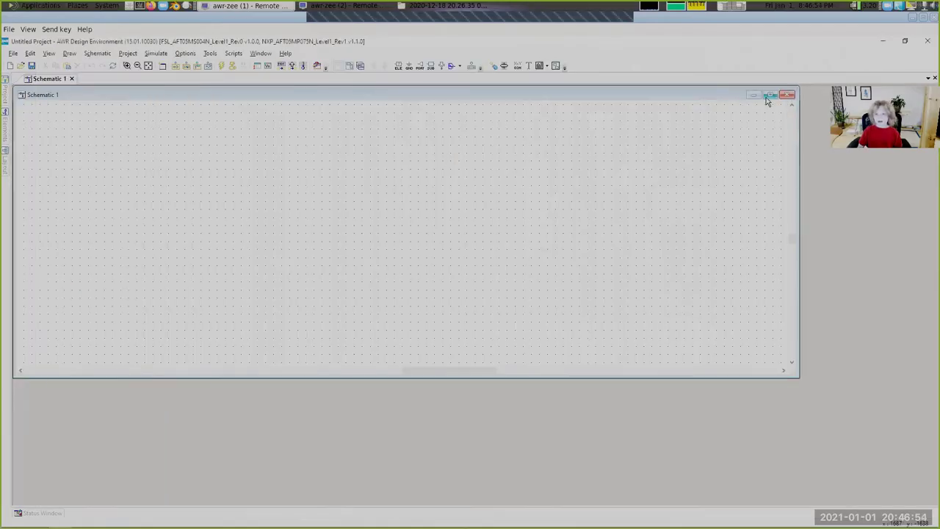
pyautogui.click(769, 94)
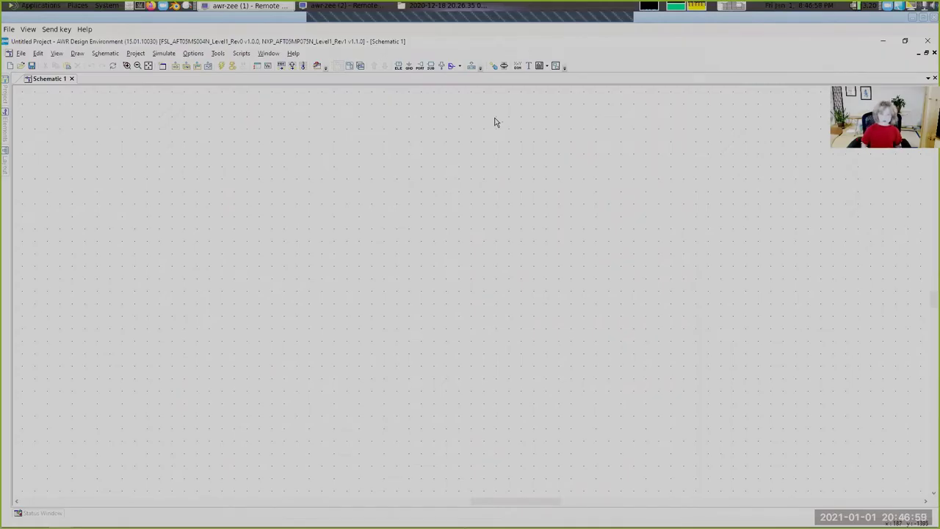
# - Place the NXP_AFT05MP075N dual FET, found with the 'aft' filter, on the schematic
pyautogui.hotkey('ctrl', 'l')
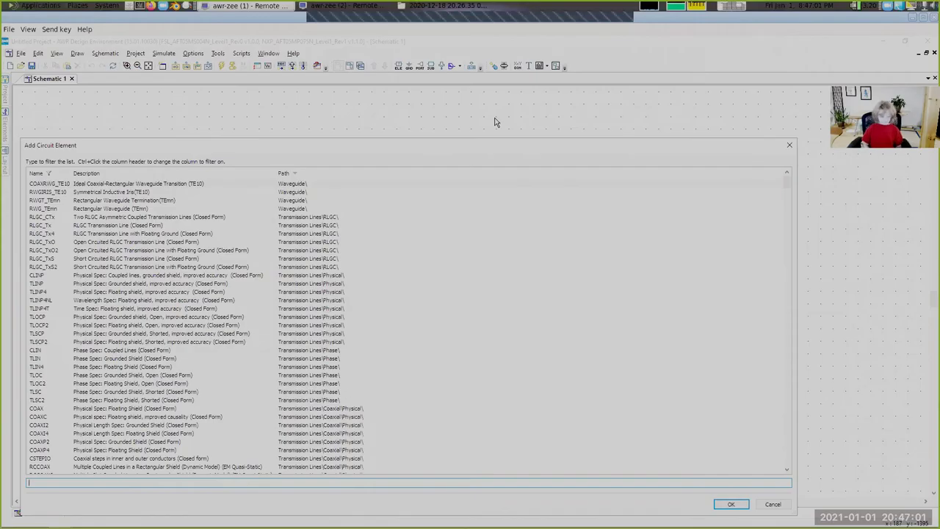
pyautogui.write('aft')
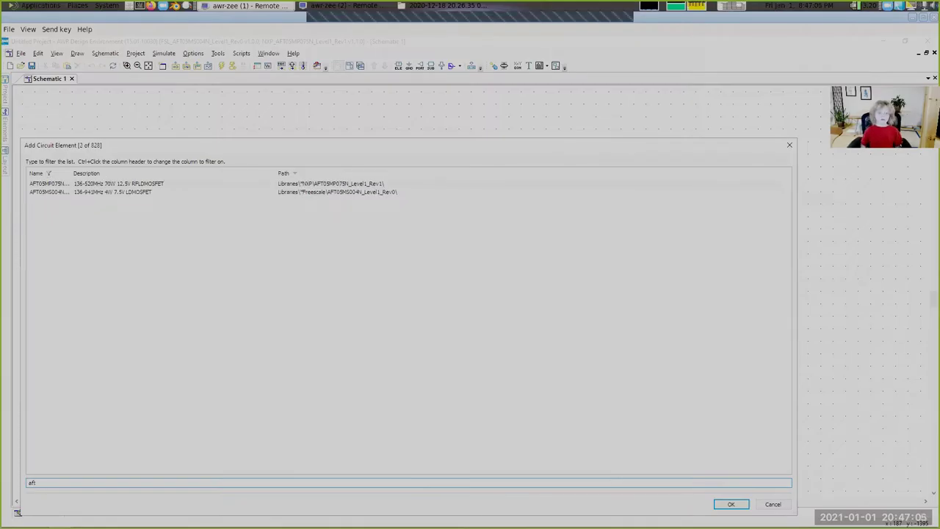
pyautogui.press('Return')
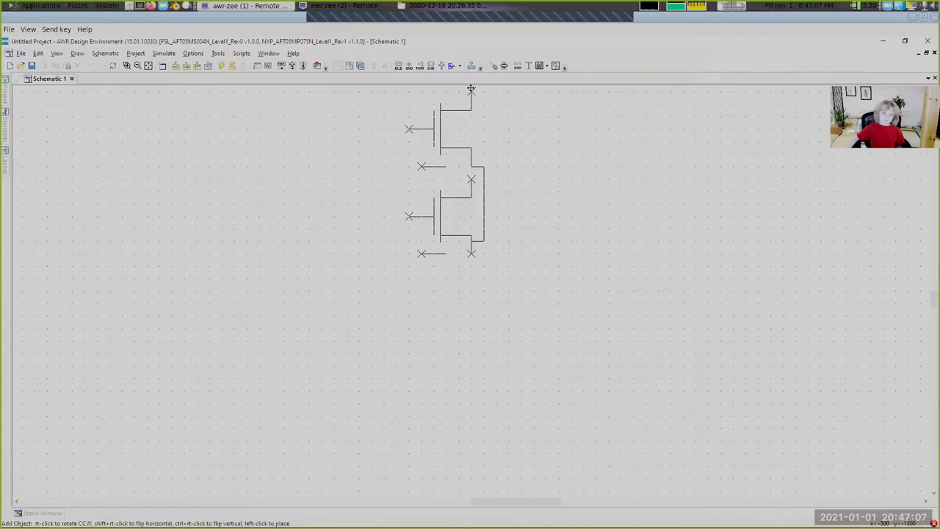
pyautogui.click(562, 251)
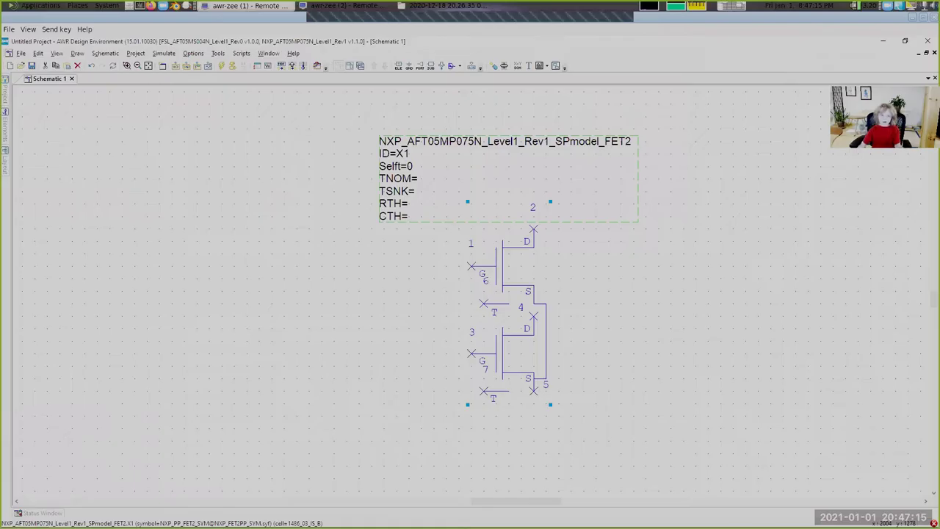
# - Wire FET pin 4 to pin 2 and gate pin 1 to pin 3
pyautogui.click(535, 316)
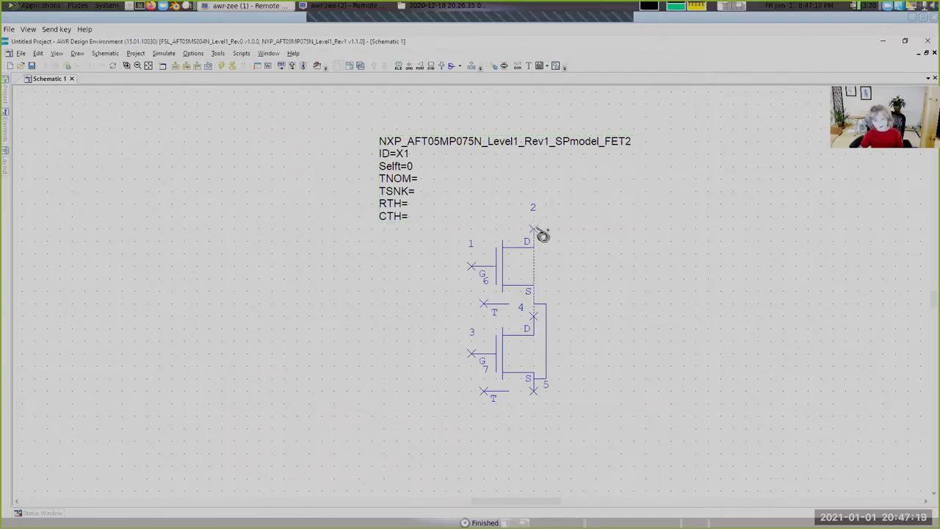
pyautogui.click(534, 229)
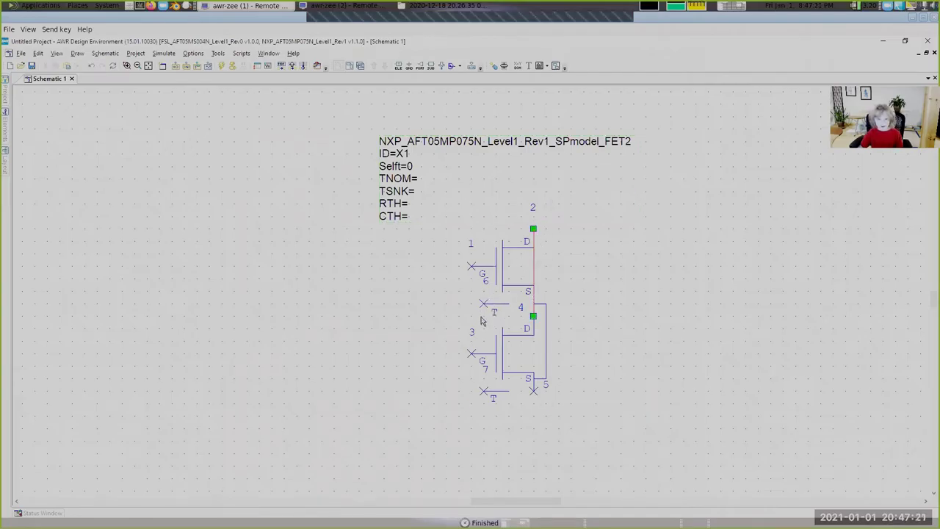
pyautogui.click(470, 266)
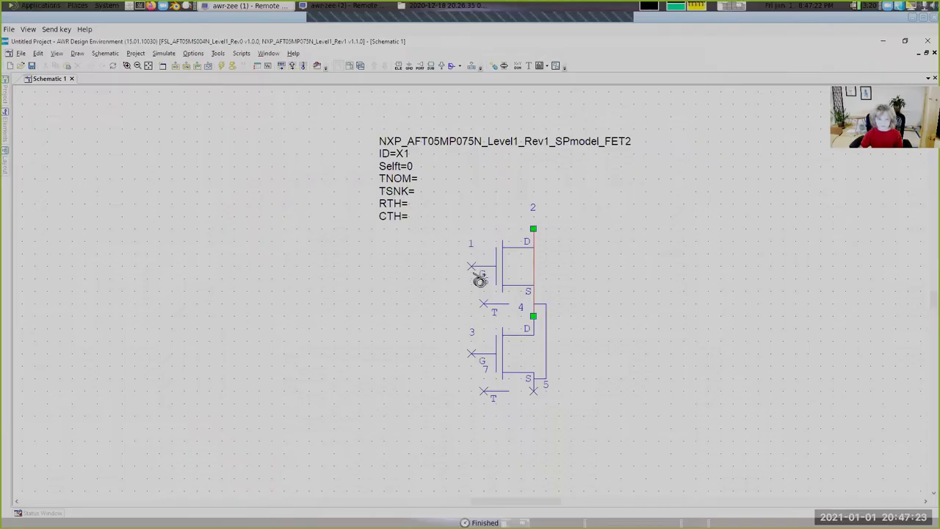
pyautogui.click(471, 353)
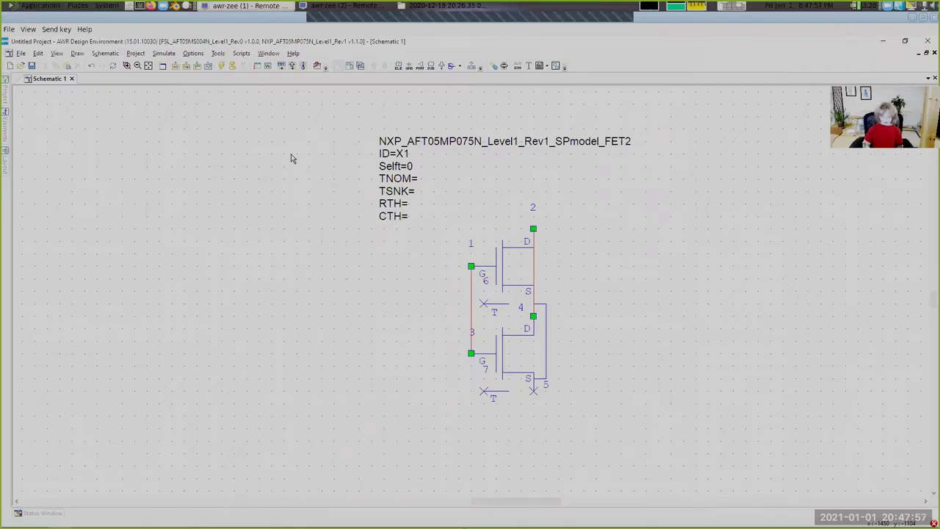
# - Place a 1 pF capacitor C1 to the left of the FET
pyautogui.hotkey('ctrl', 'l')
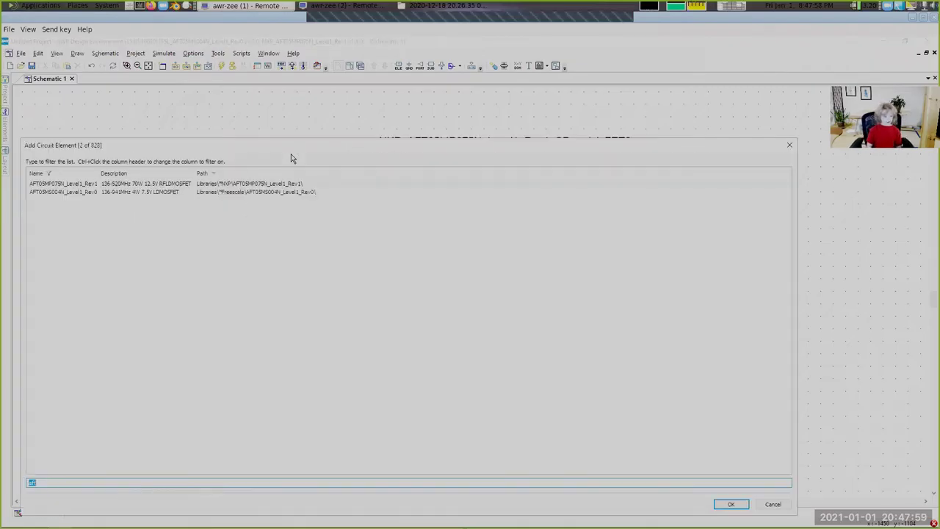
pyautogui.write('ca')
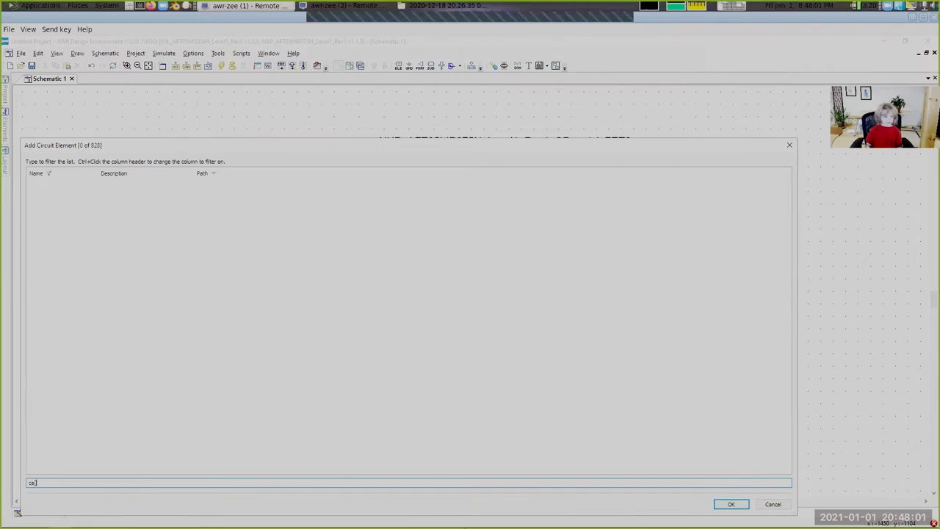
pyautogui.write('p')
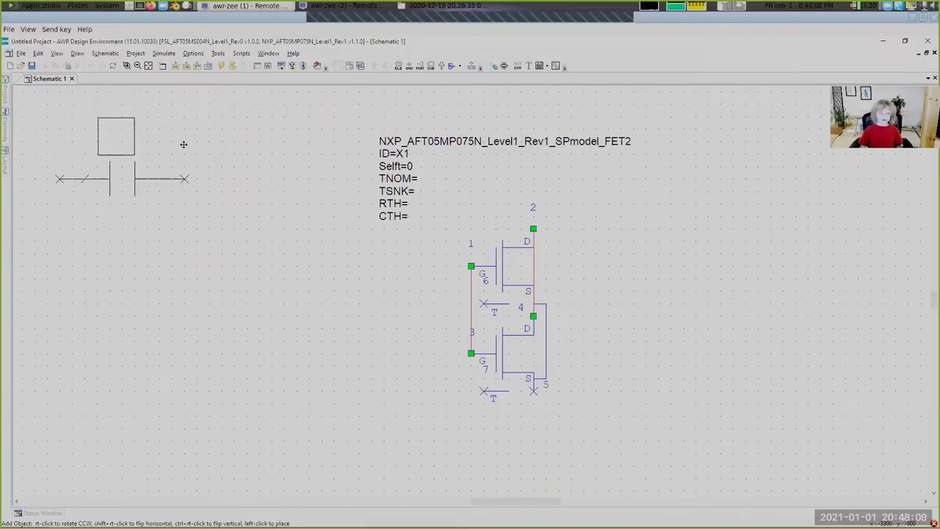
pyautogui.click(253, 170)
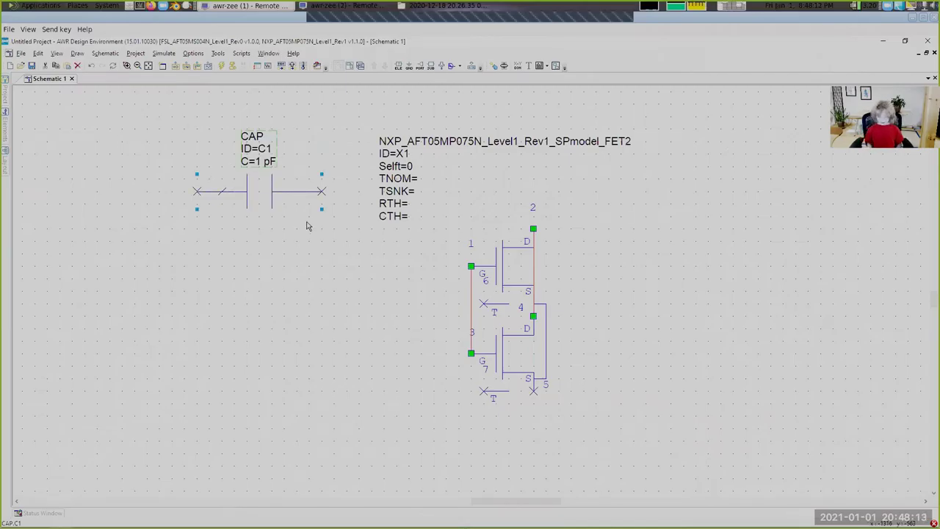
# - Attach a vertical 1 nH inductor to C1's left end and ground its bottom
pyautogui.hotkey('ctrl', 'l')
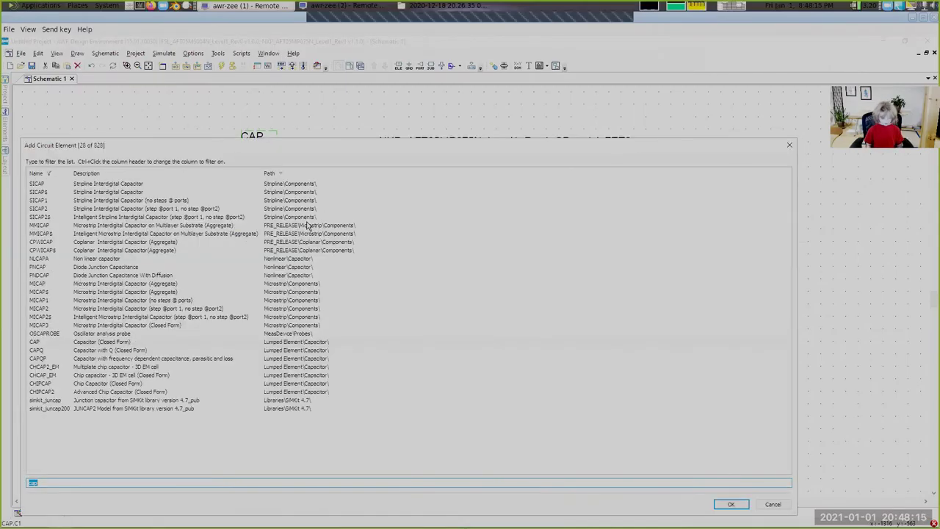
pyautogui.write('a')
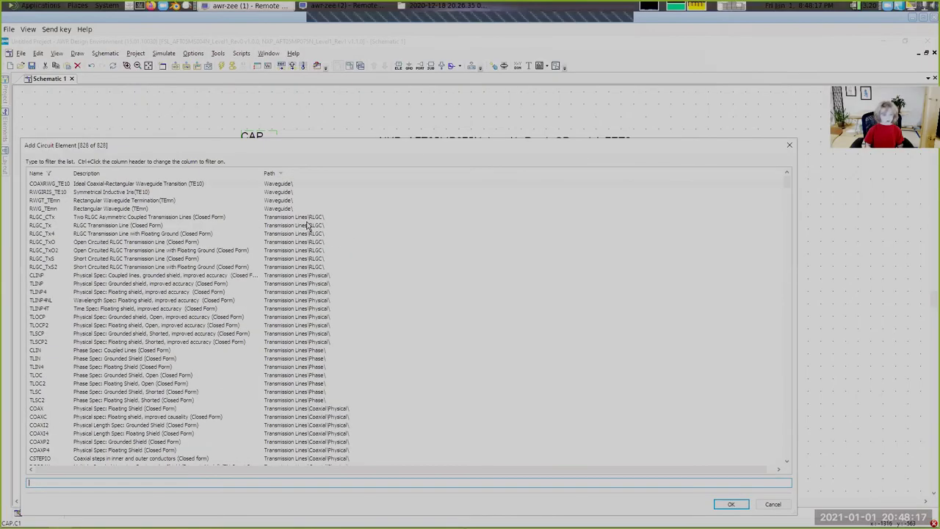
pyautogui.write('n')
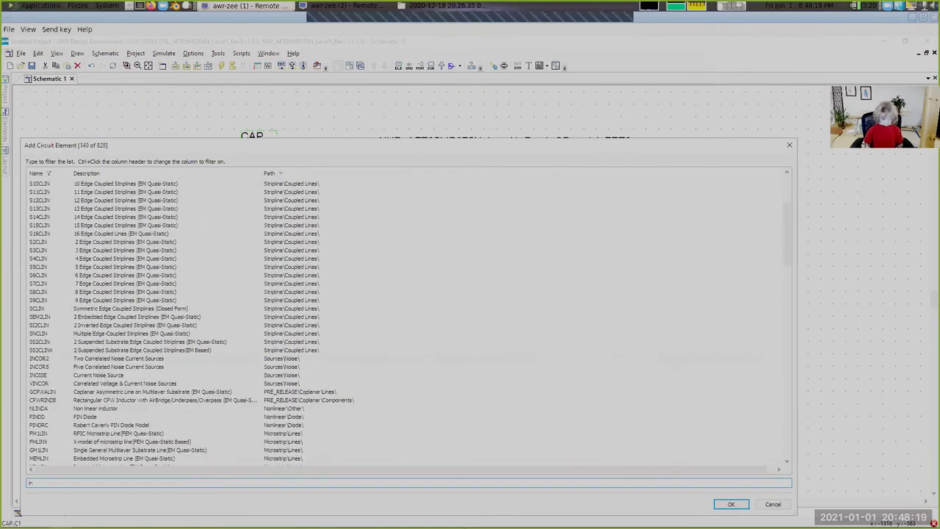
pyautogui.press('Return')
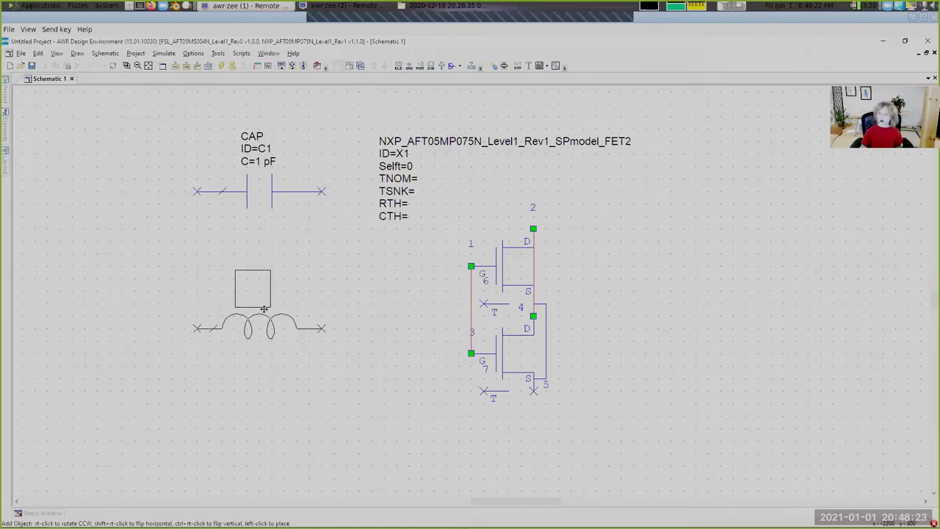
pyautogui.rightClick(337, 235)
pyautogui.rightClick(218, 345)
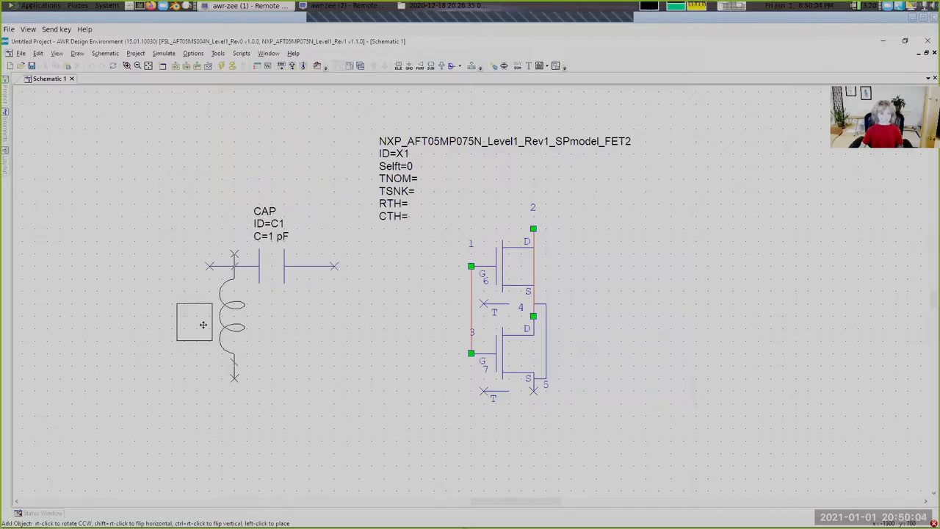
pyautogui.rightClick(218, 345)
pyautogui.rightClick(218, 345)
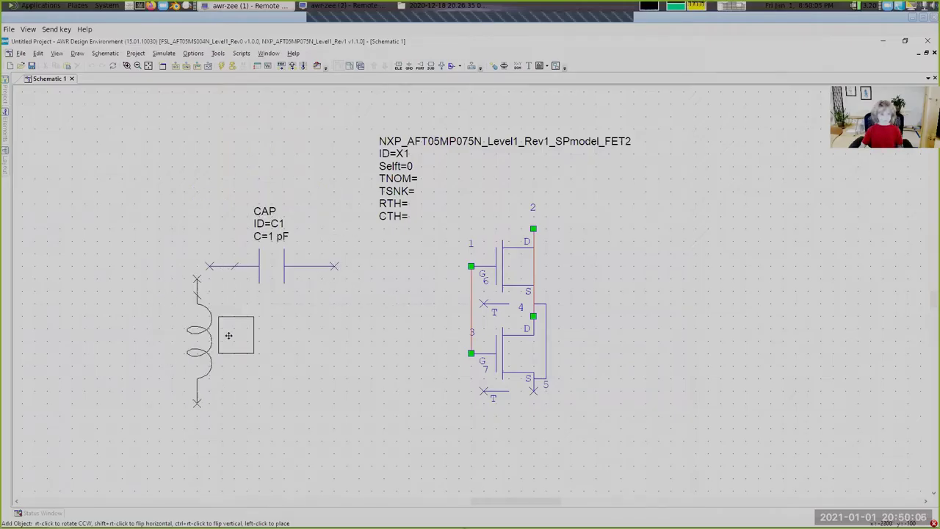
pyautogui.click(226, 345)
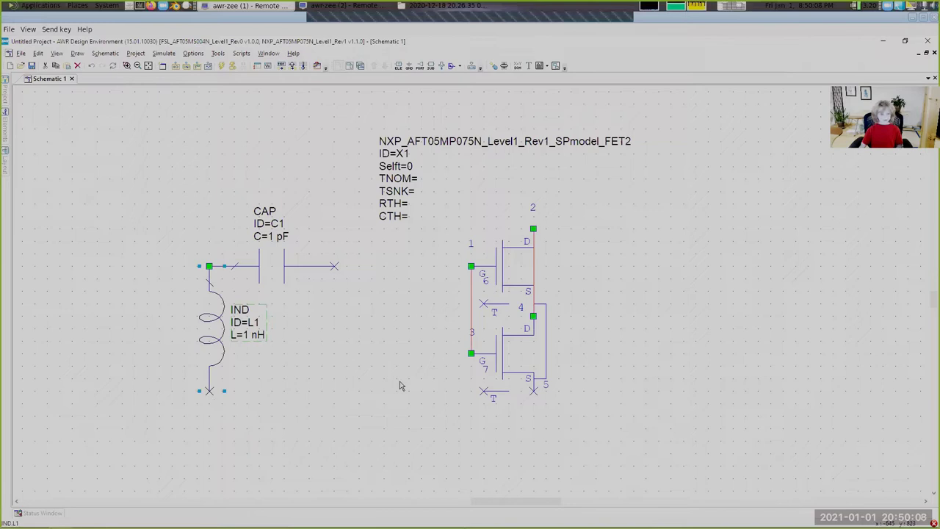
pyautogui.hotkey('ctrl', 'g')
pyautogui.click(210, 395)
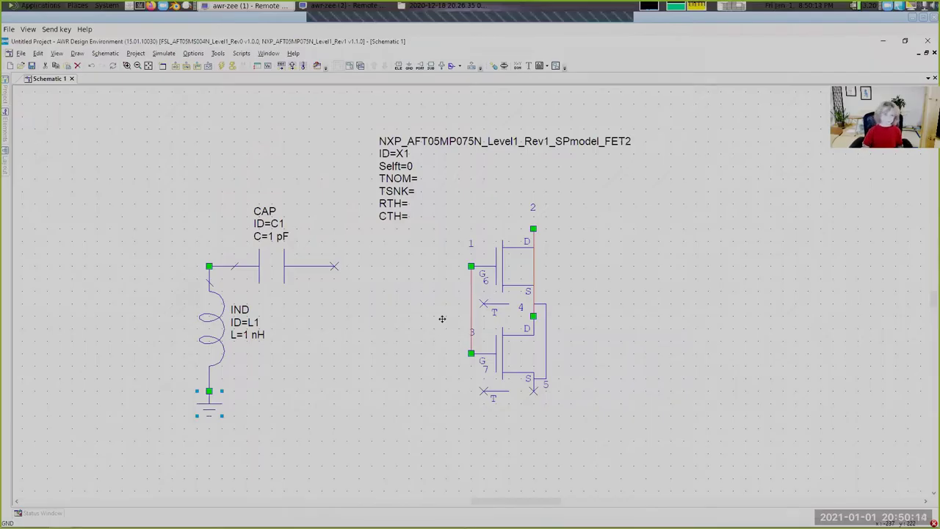
# - Place 50 Ohm port P=1 at C1's left end and wire C1 to gate node 1
pyautogui.hotkey('ctrl', 'p')
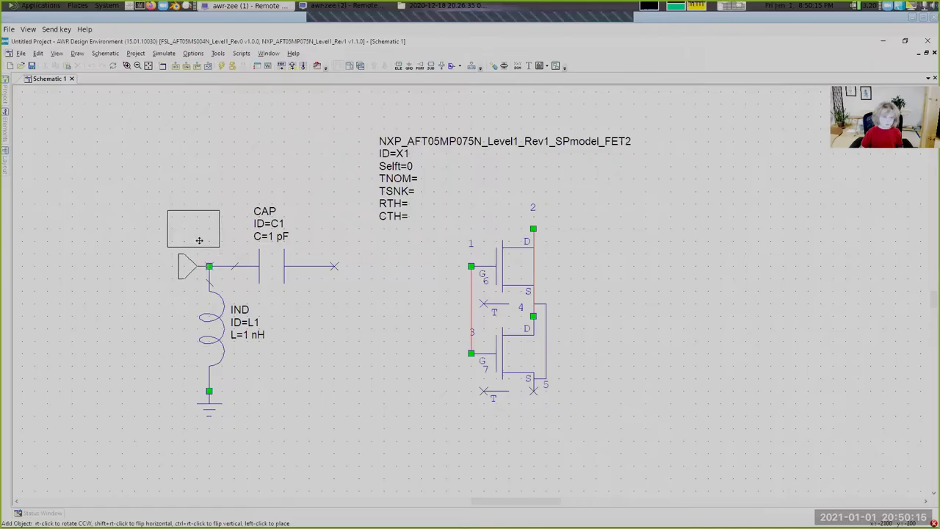
pyautogui.click(199, 240)
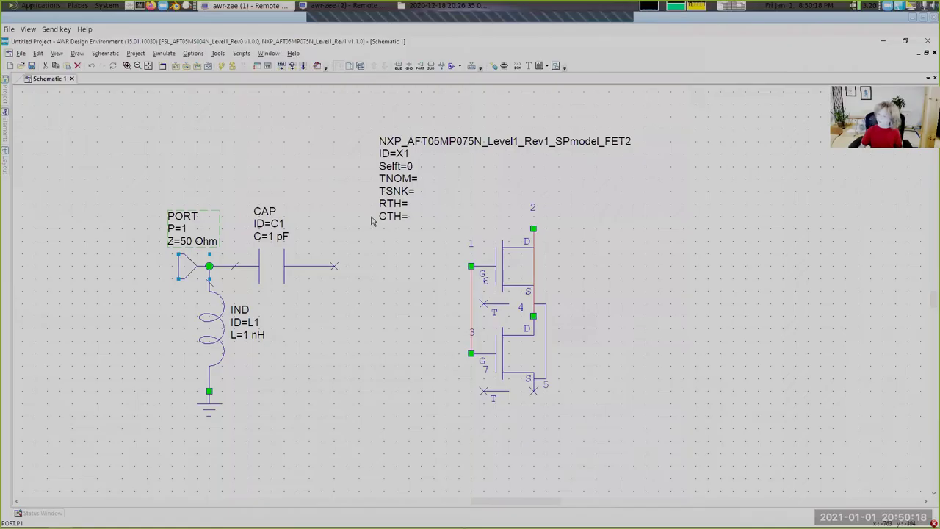
pyautogui.click(335, 266)
pyautogui.click(472, 267)
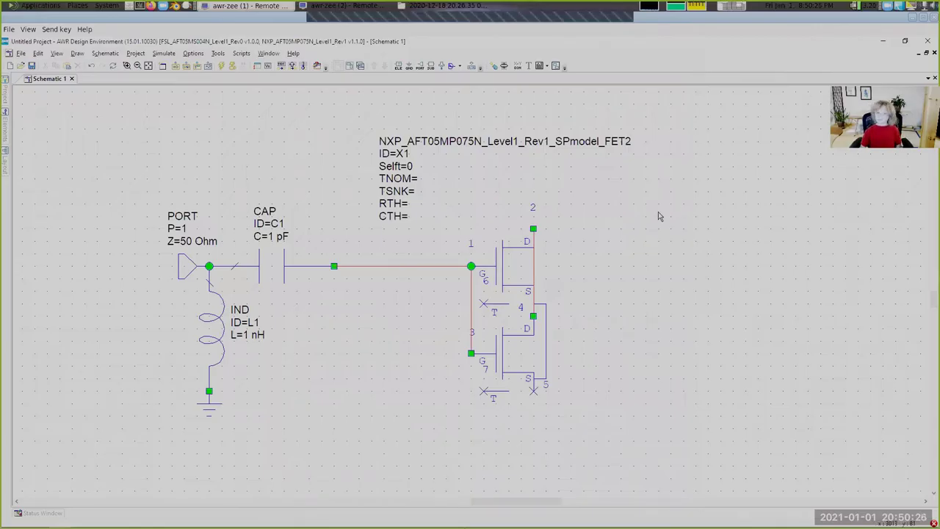
# - Copy the input port, capacitor, inductor and ground, flip them, and place them at drain node 2
pyautogui.hotkey('ctrl', 'l')
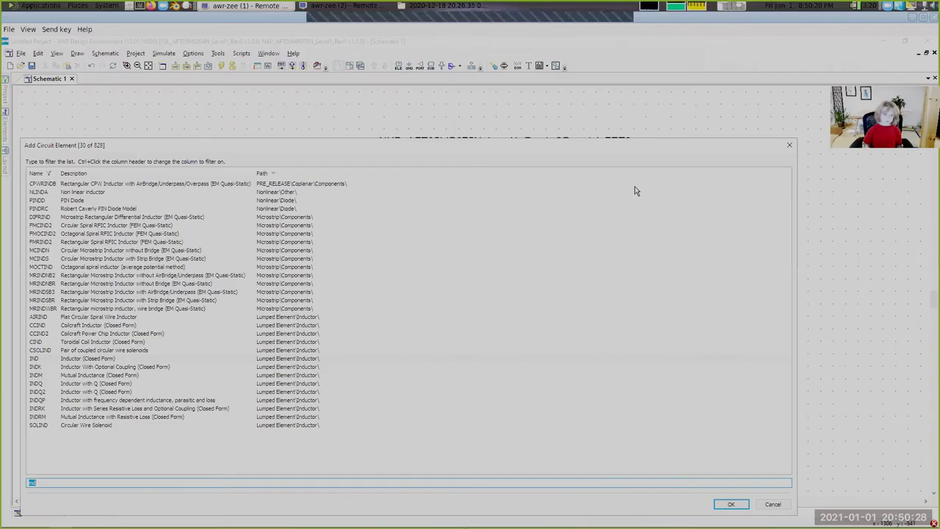
pyautogui.press('Escape')
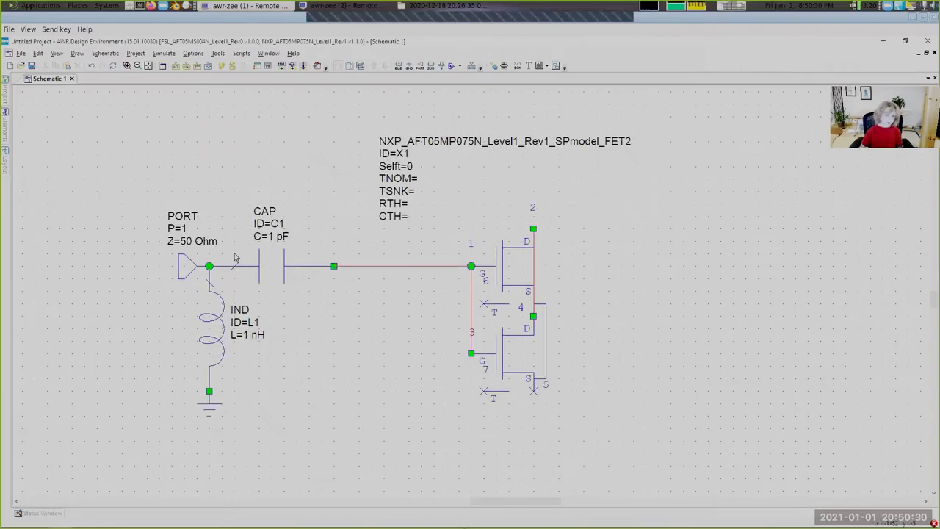
pyautogui.moveTo(48, 171); pyautogui.dragTo(385, 428)
pyautogui.hotkey('ctrl', 'c')
pyautogui.hotkey('ctrl', 'v')
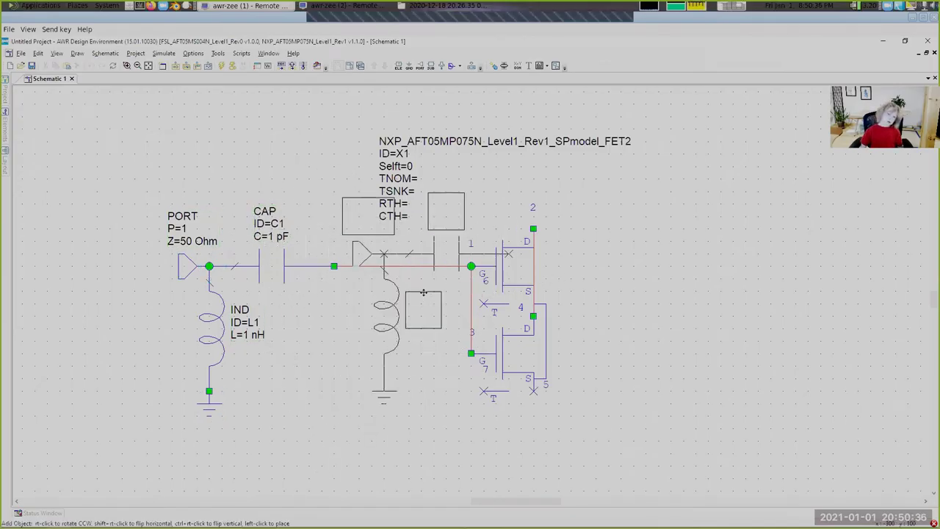
pyautogui.keyDown('shift'); pyautogui.rightClick(354, 321); pyautogui.keyUp('shift')
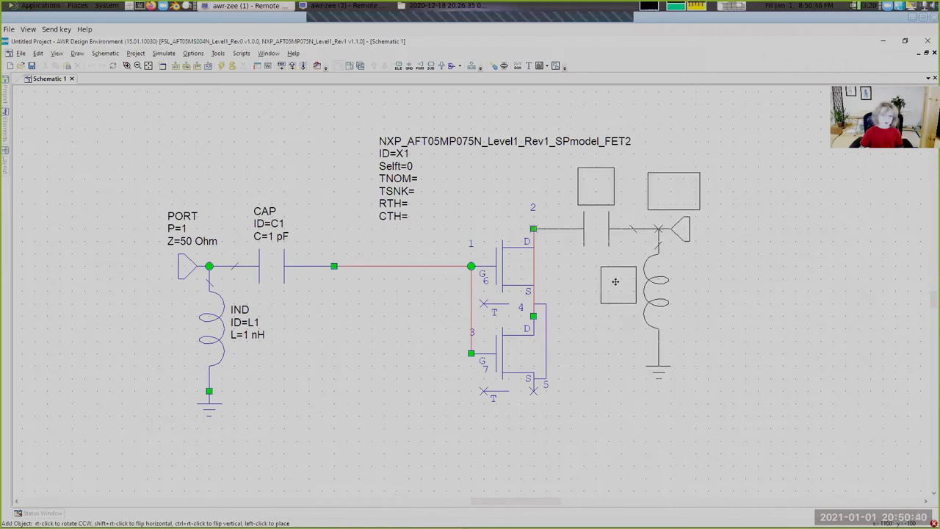
pyautogui.click(605, 281)
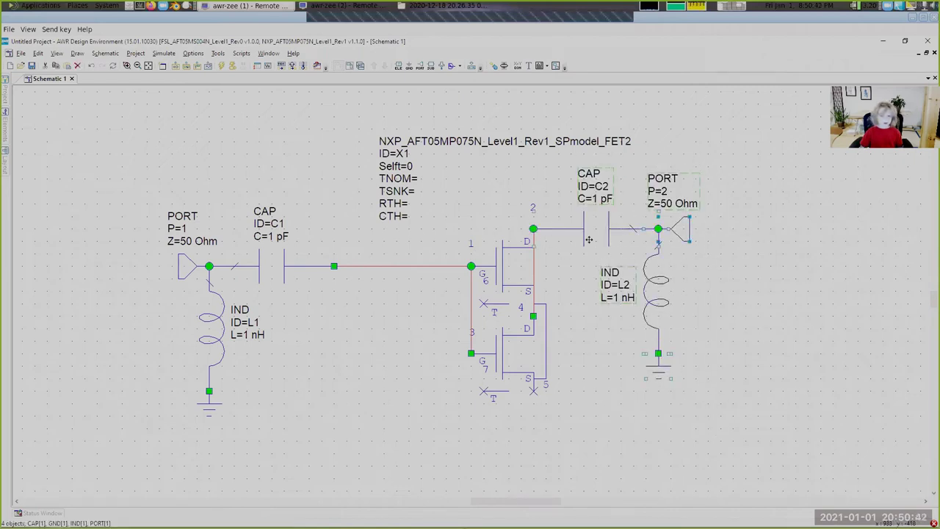
pyautogui.moveTo(604, 234); pyautogui.dragTo(750, 253)
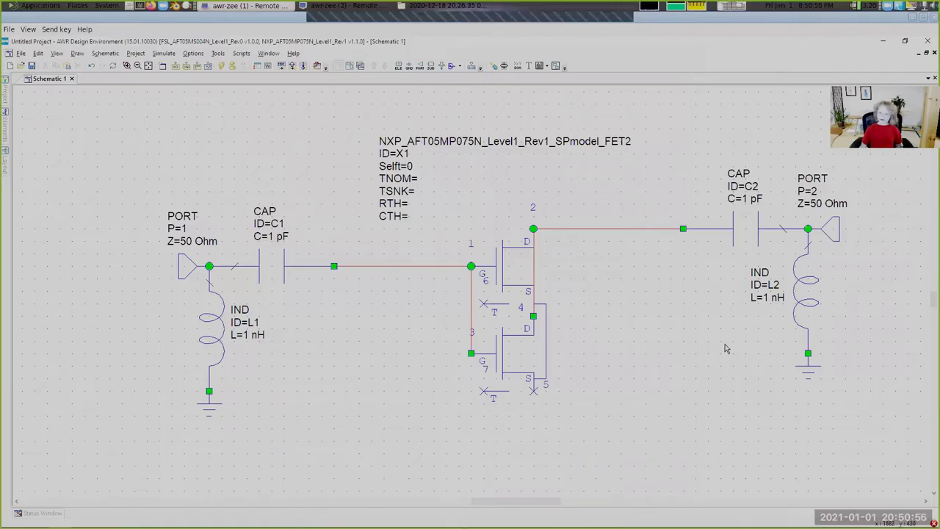
# - Place an unconnected 1 pF capacitor C3 above the FETs
pyautogui.scroll(-3, 698, 326)
pyautogui.scroll(2, 550, 283)
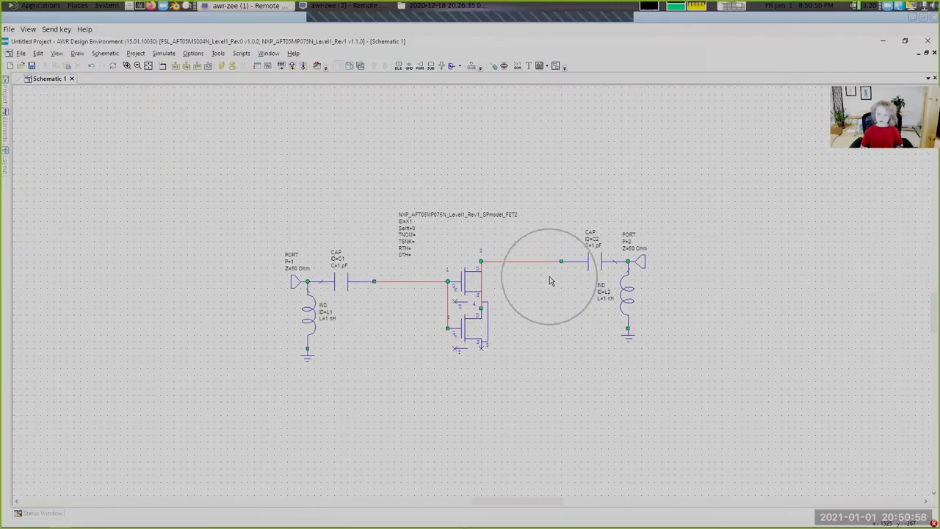
pyautogui.scroll(2, 403, 293)
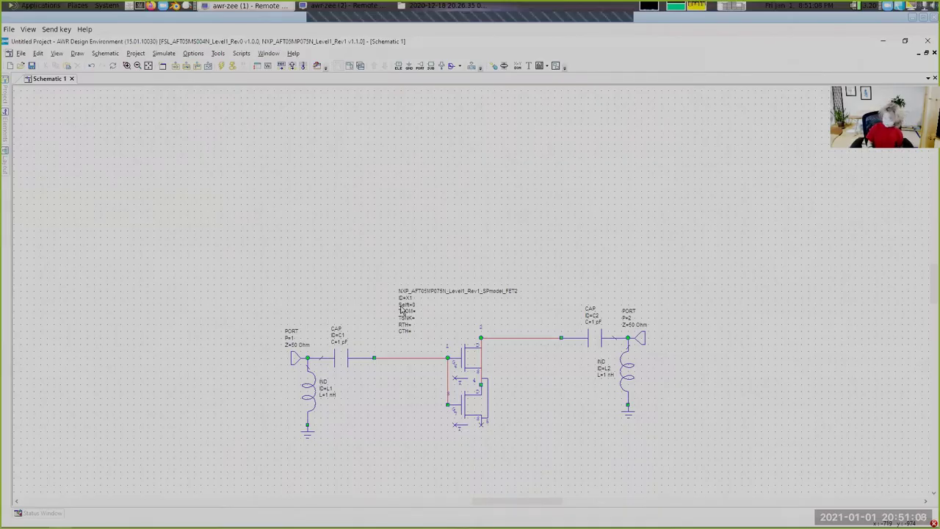
pyautogui.hotkey('ctrl', 'l')
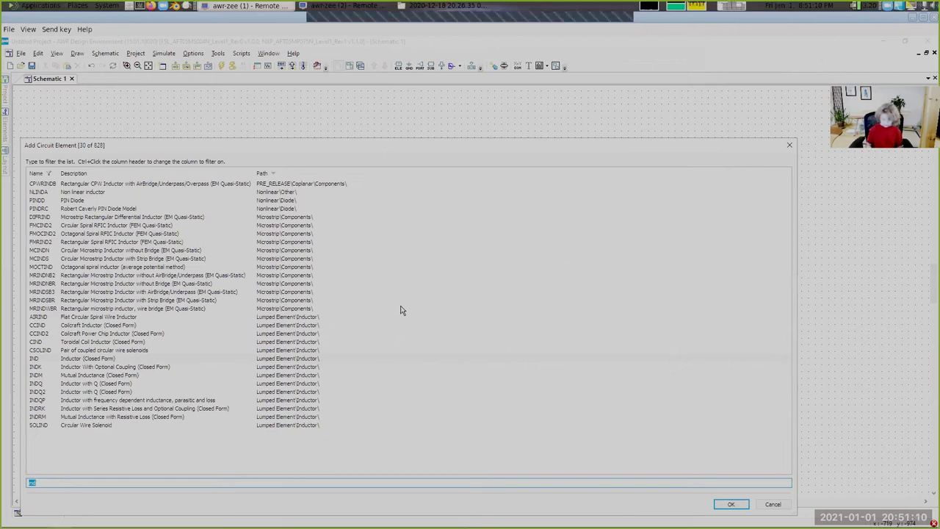
pyautogui.write('cap')
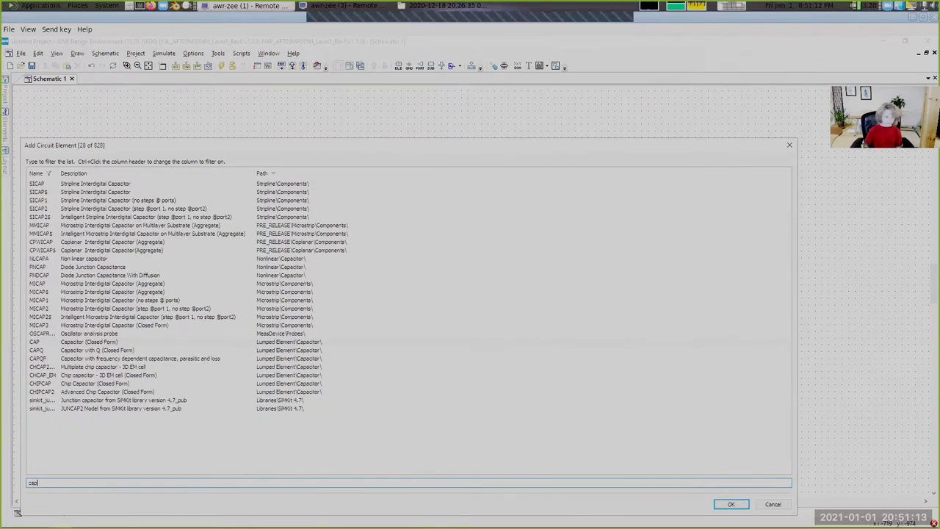
pyautogui.press('Escape')
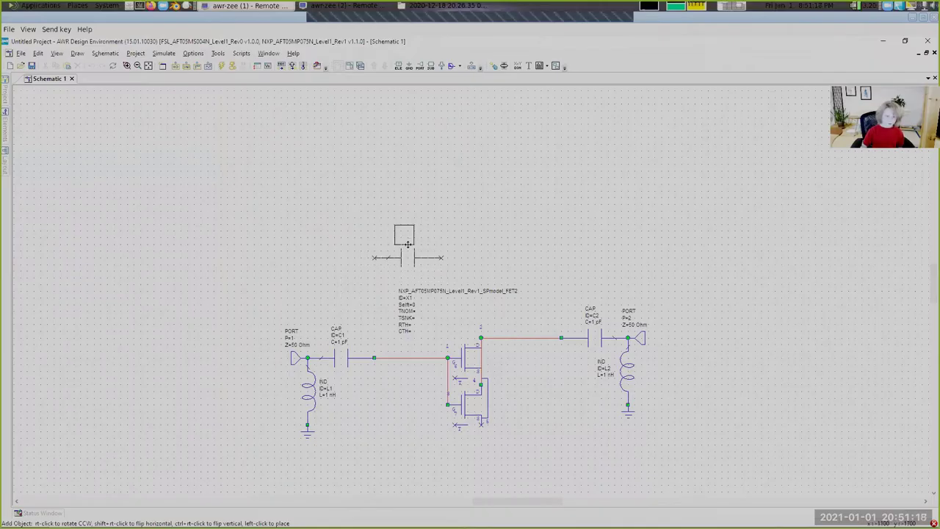
pyautogui.click(408, 243)
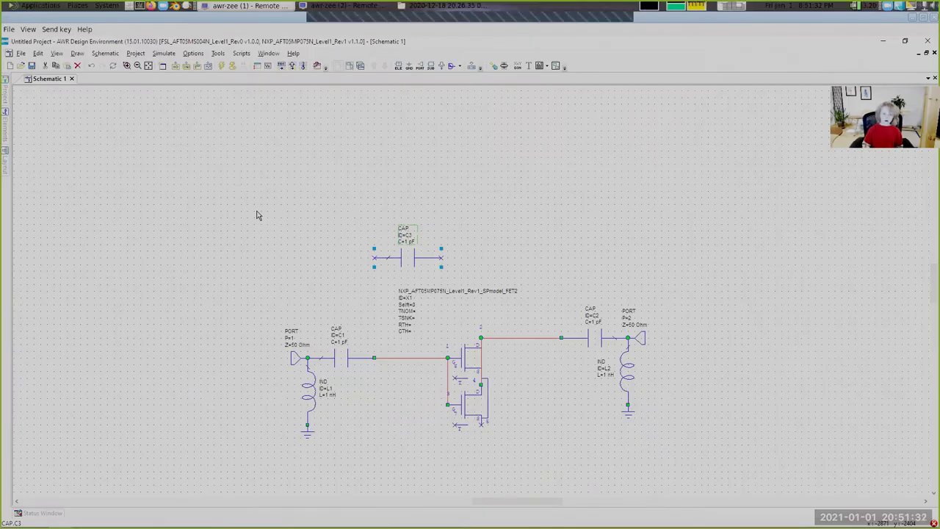
# - Place upright inductor L3 at C3's left end with its label left of the coil
pyautogui.hotkey('ctrl', 'l')
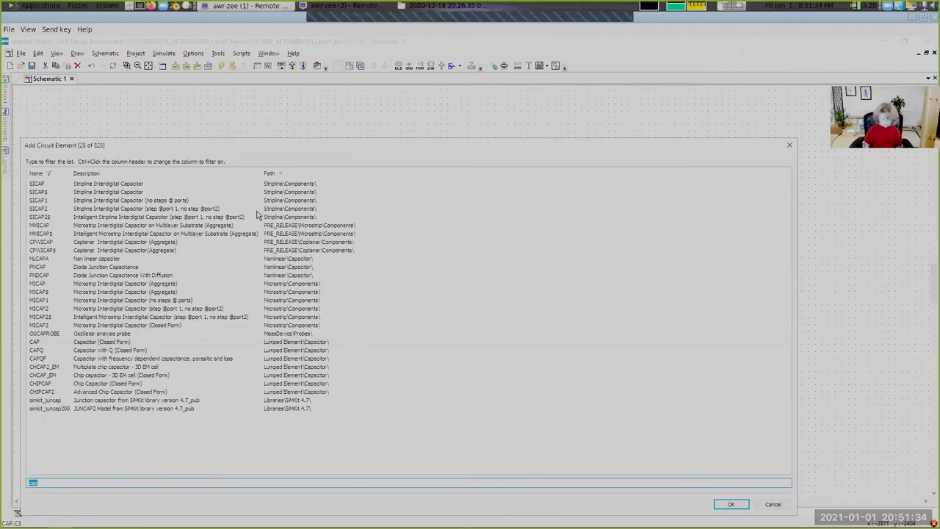
pyautogui.write('in')
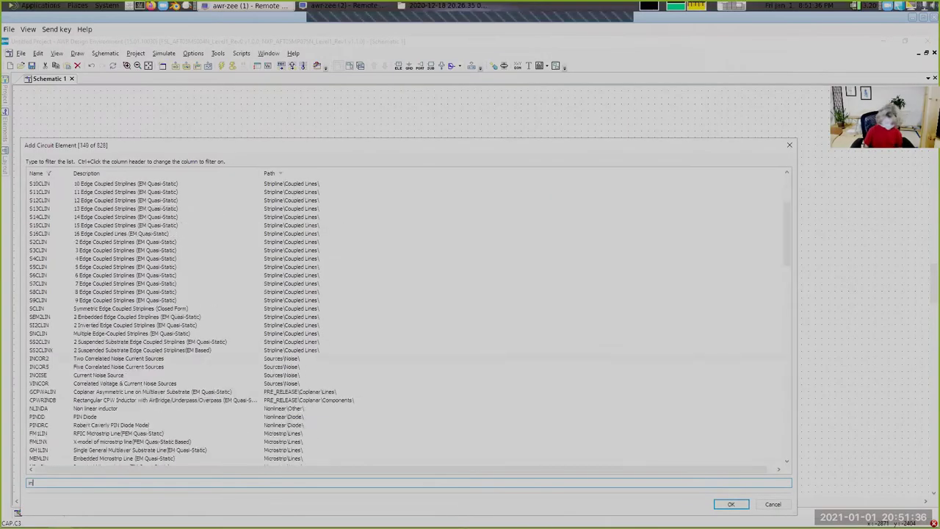
pyautogui.press('Return')
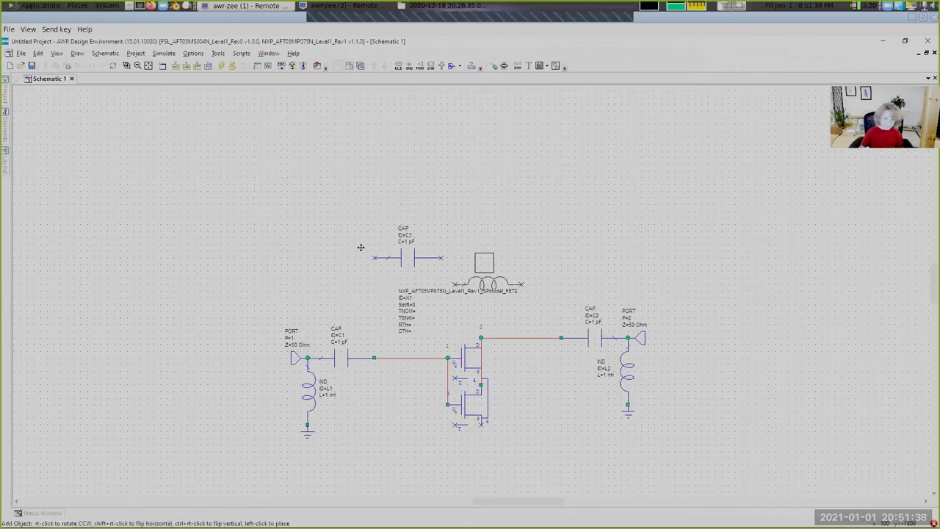
pyautogui.keyDown('shift'); pyautogui.rightClick(369, 288); pyautogui.keyUp('shift')
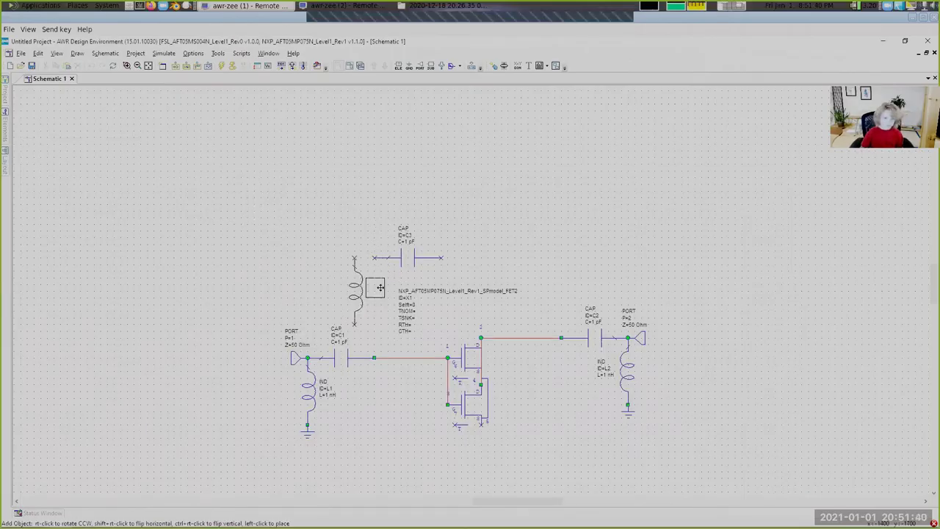
pyautogui.click(395, 290)
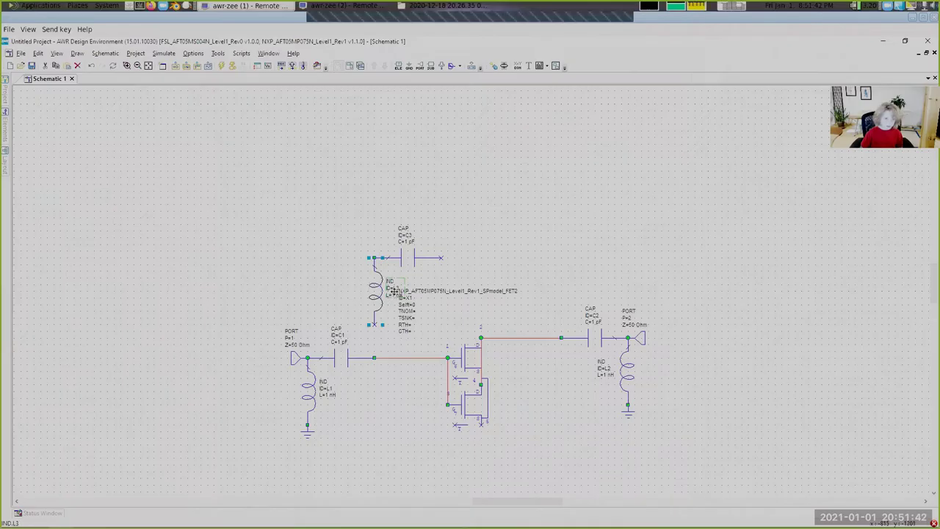
pyautogui.moveTo(393, 290); pyautogui.dragTo(356, 294)
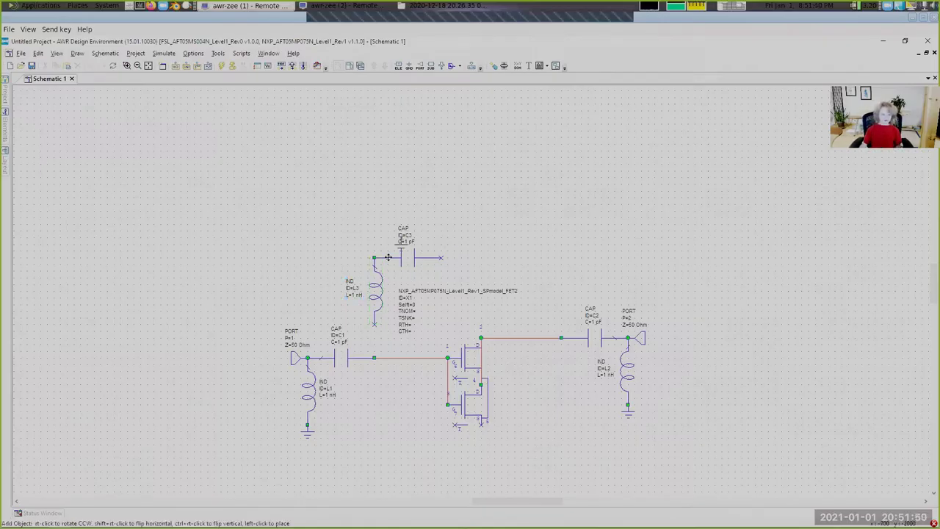
# - Ground C3's right end and wire L3's bottom to the C1–gate junction
pyautogui.hotkey('ctrl', 'g')
pyautogui.click(441, 259)
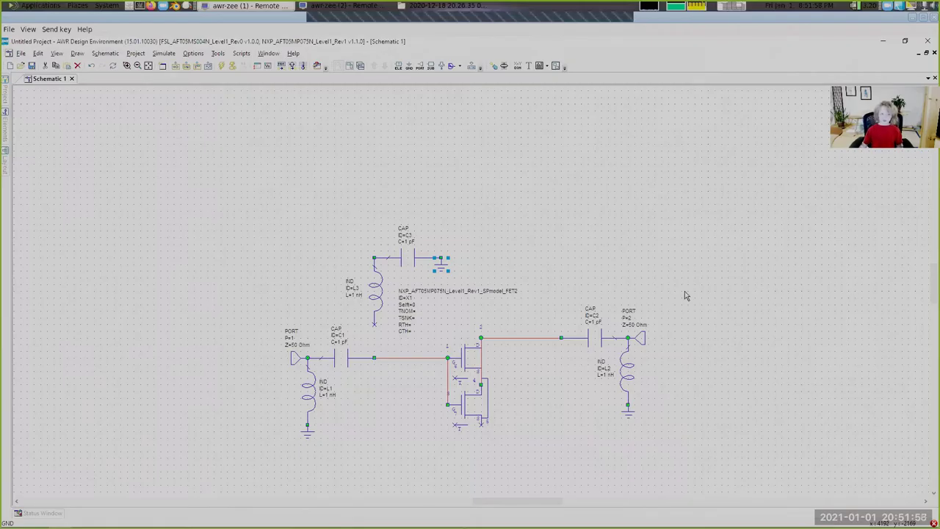
pyautogui.click(376, 326)
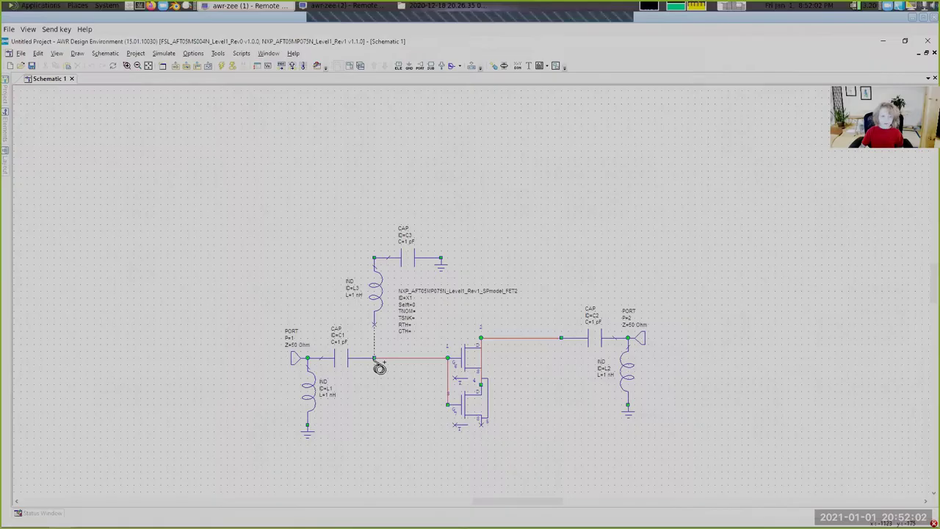
pyautogui.click(380, 365)
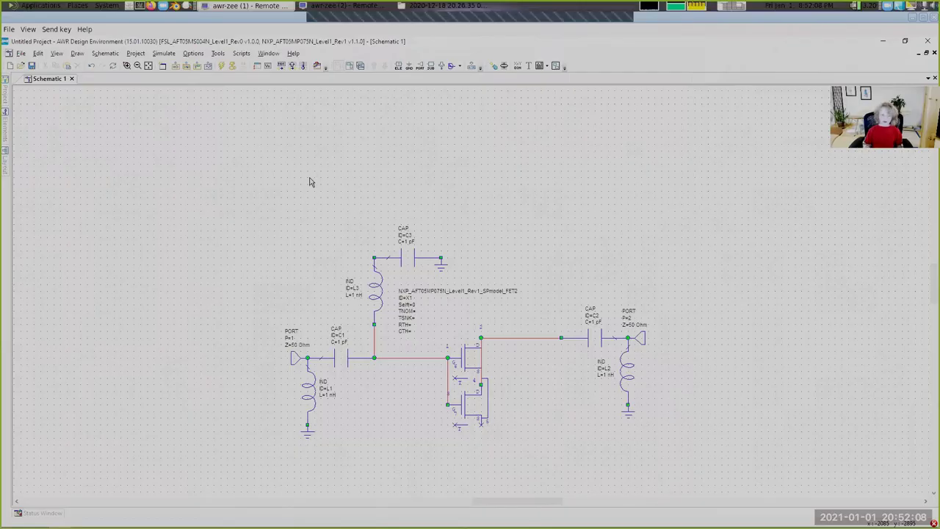
# - Place a horizontal DC voltage source V1 at L3's top node with its label above it
pyautogui.hotkey('ctrl', 'l')
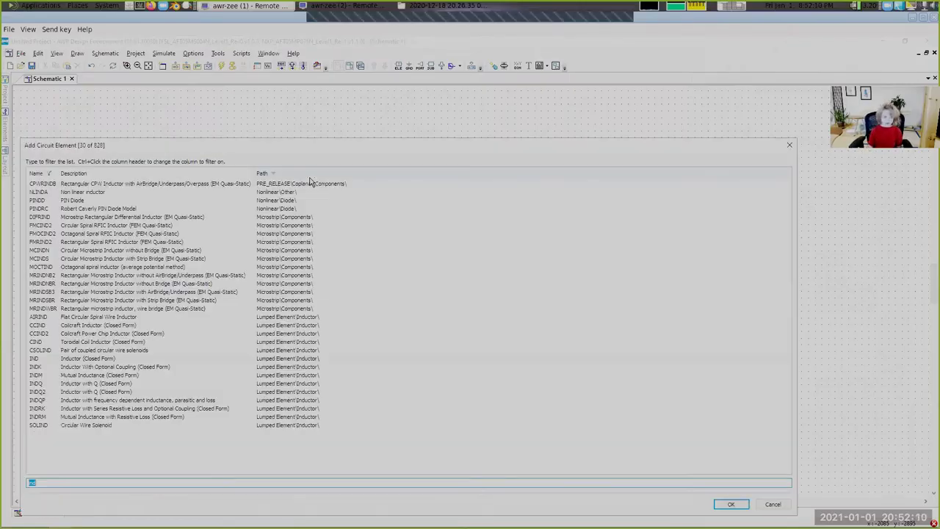
pyautogui.write('dc')
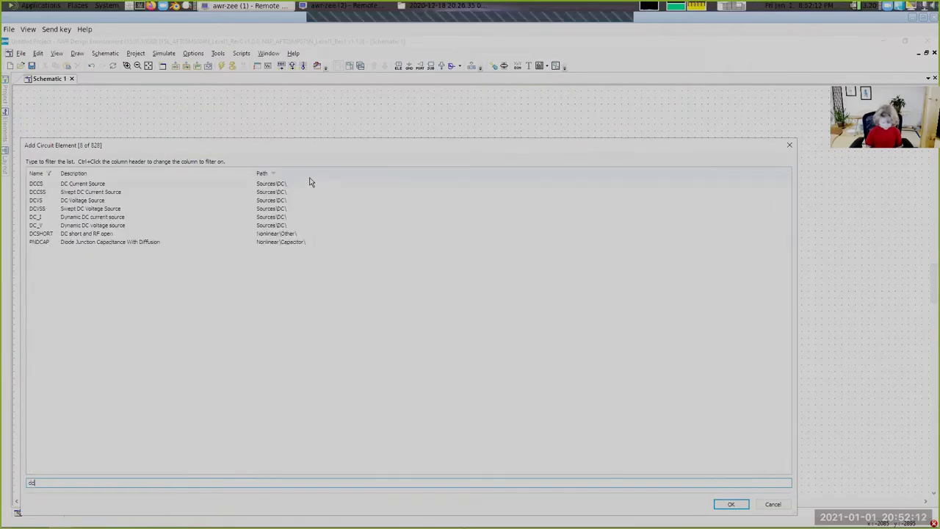
pyautogui.write('vd')
pyautogui.press('BackSpace')
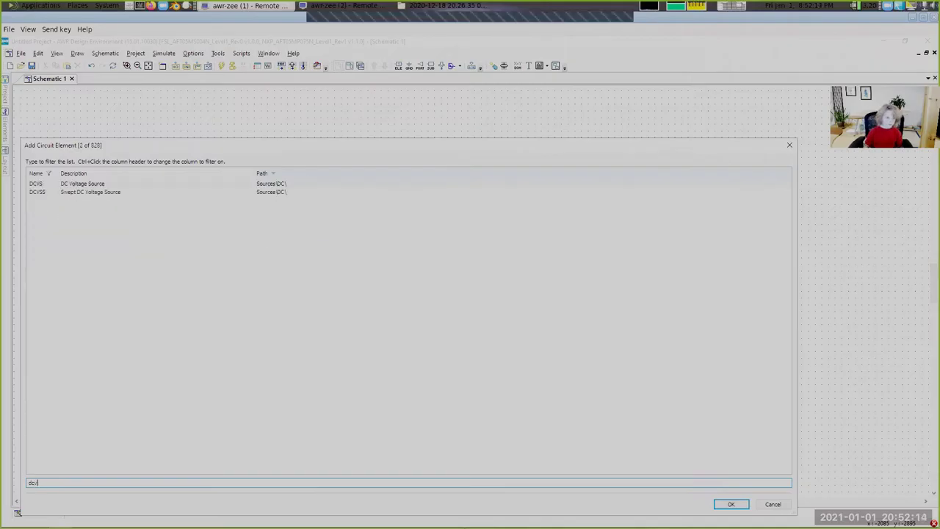
pyautogui.write('s')
pyautogui.press('Return')
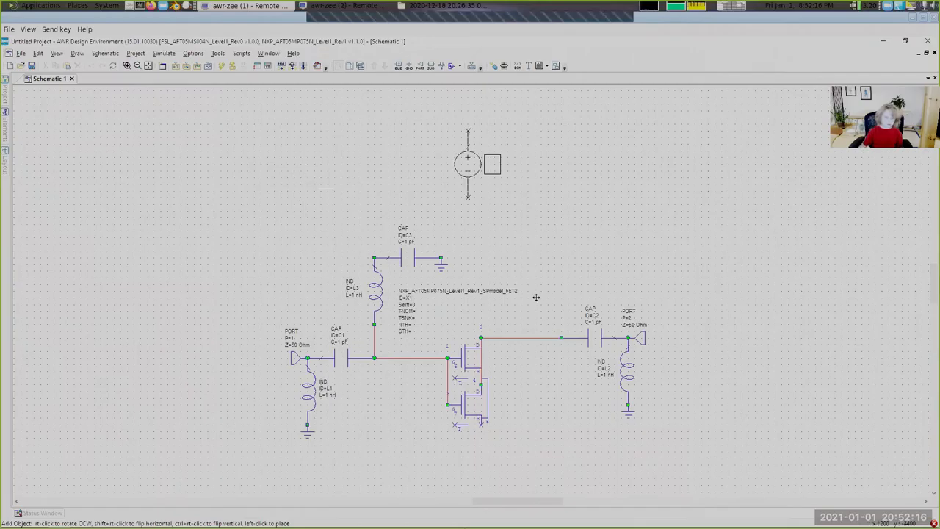
pyautogui.rightClick(354, 168)
pyautogui.rightClick(351, 173)
pyautogui.rightClick(351, 173)
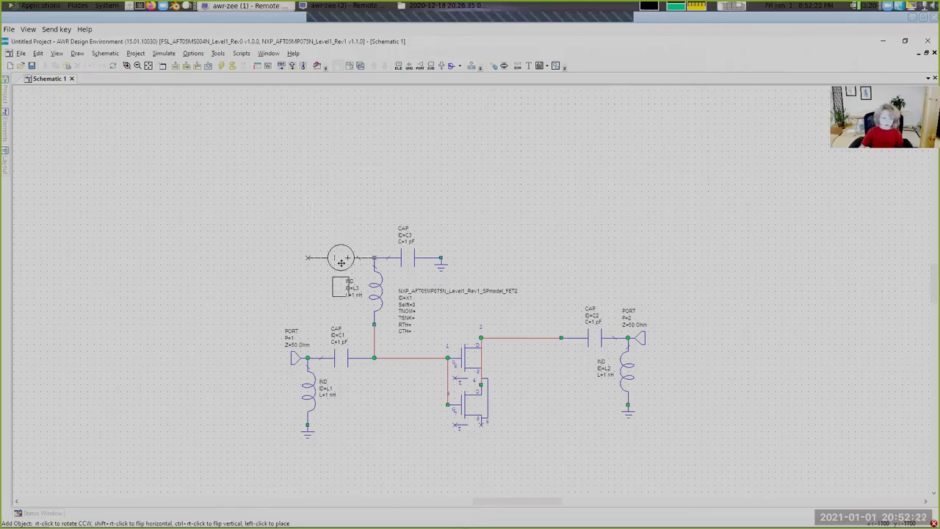
pyautogui.click(341, 262)
pyautogui.moveTo(341, 288); pyautogui.dragTo(334, 226)
pyautogui.click(493, 235)
# - Copy the DC source, C3, L3 and ground, and paste them for the second stage
pyautogui.moveTo(229, 175); pyautogui.dragTo(481, 327)
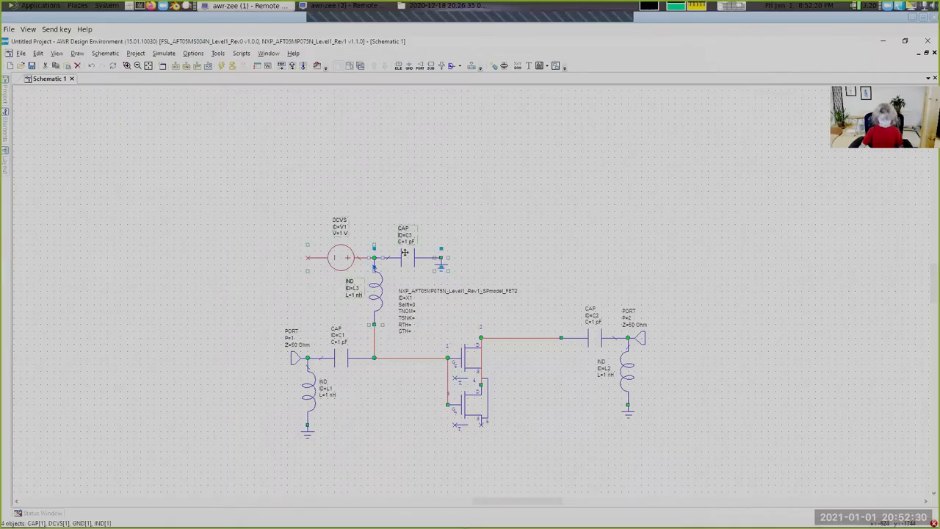
pyautogui.hotkey('ctrl', 'c')
pyautogui.hotkey('ctrl', 'v')
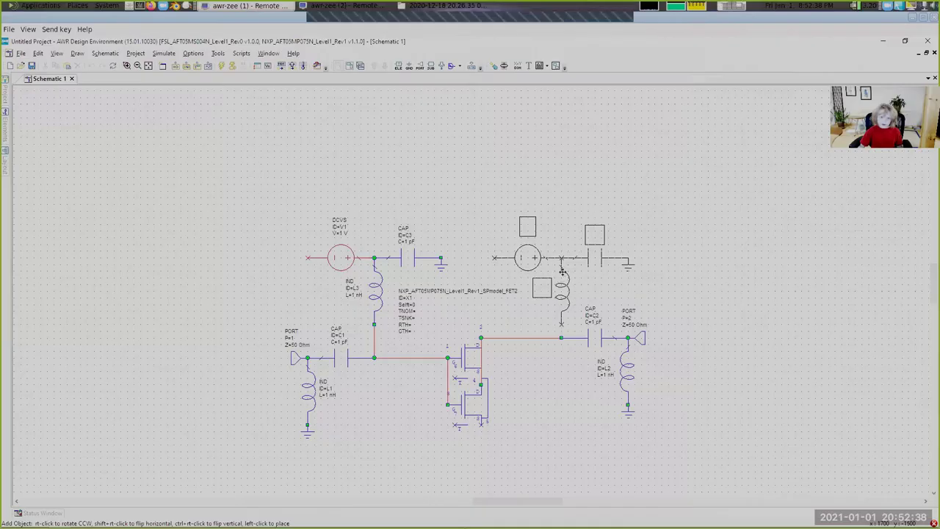
pyautogui.click(562, 272)
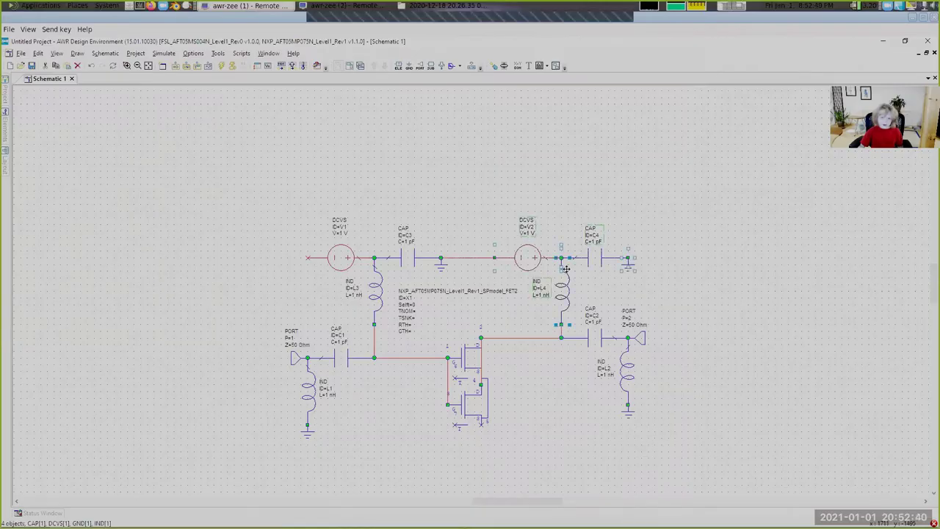
# - Delete the wire between C3 and V2, and ground the left terminals of V1 and V2
pyautogui.click(468, 261)
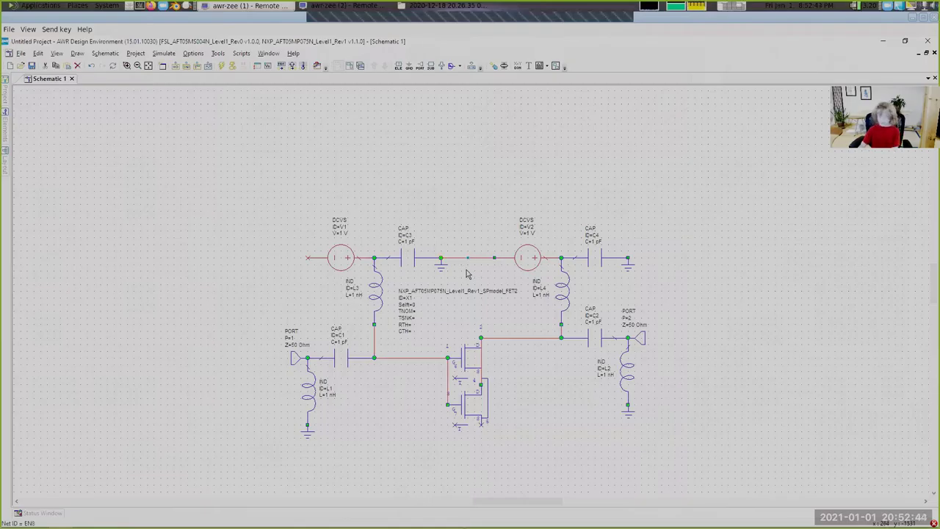
pyautogui.press('Delete')
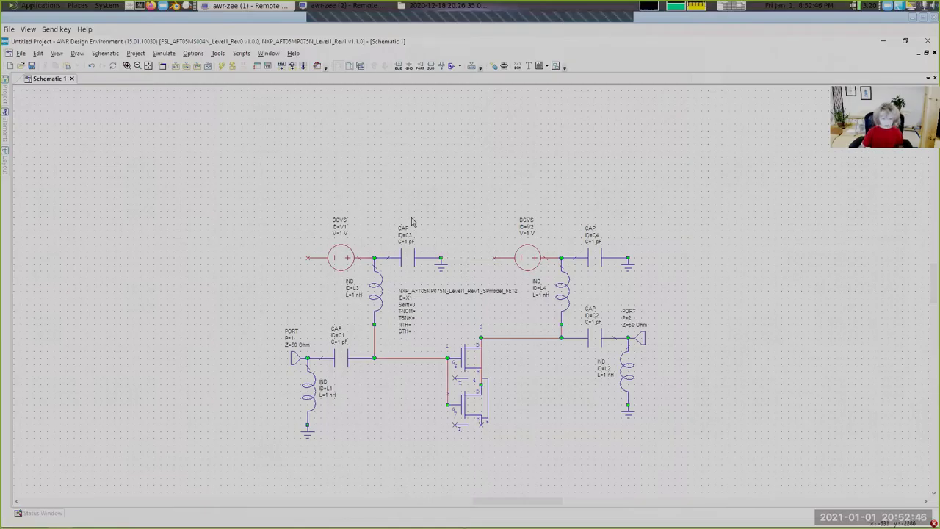
pyautogui.hotkey('ctrl', 'g')
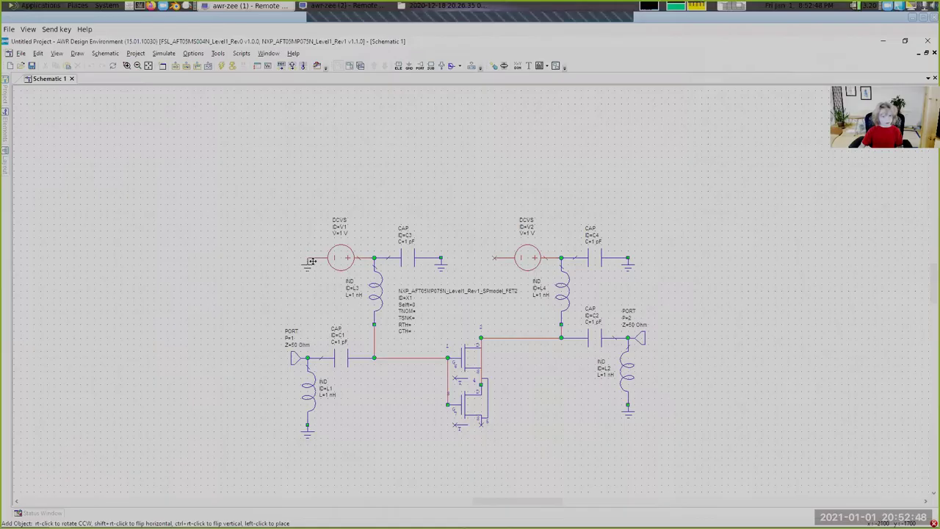
pyautogui.click(307, 266)
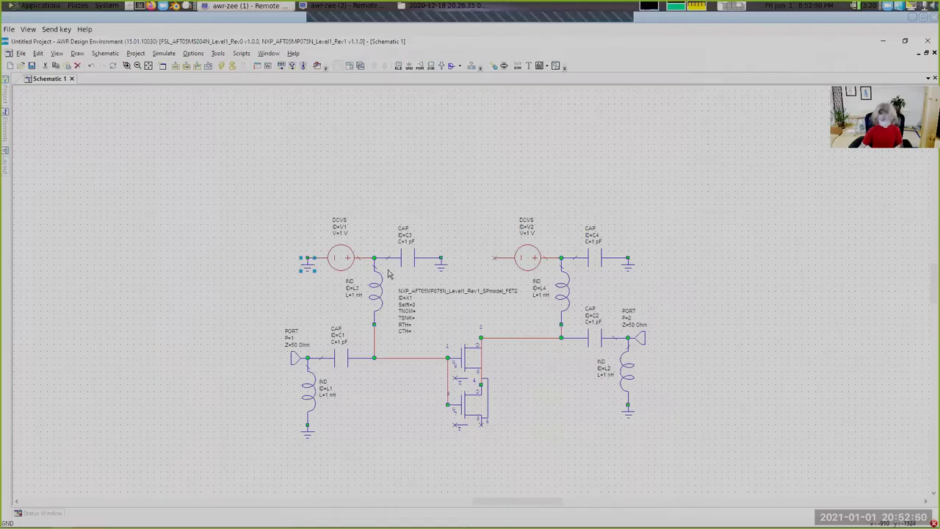
pyautogui.hotkey('ctrl', 'g')
pyautogui.click(496, 266)
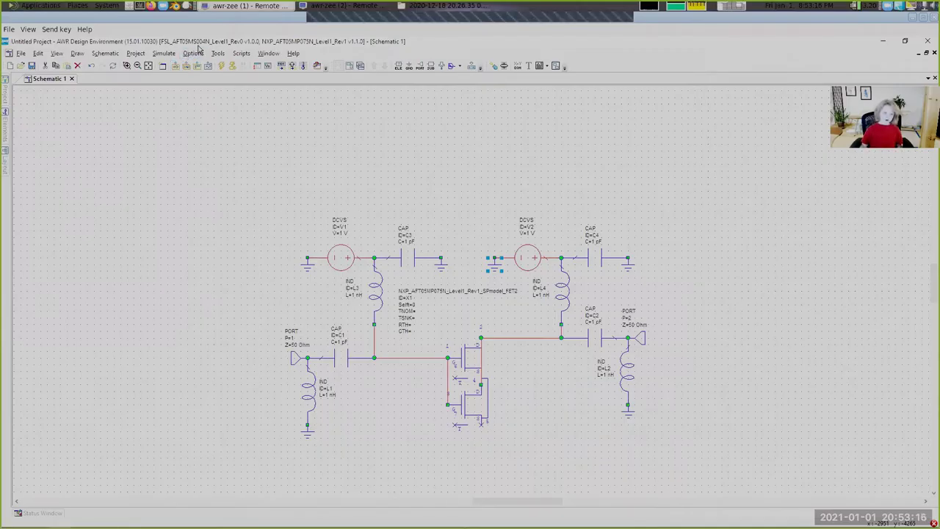
# - In Project Options, set the frequency sweep to 144–148 MHz in 0.1 MHz steps
pyautogui.hotkey('alt', 'o')
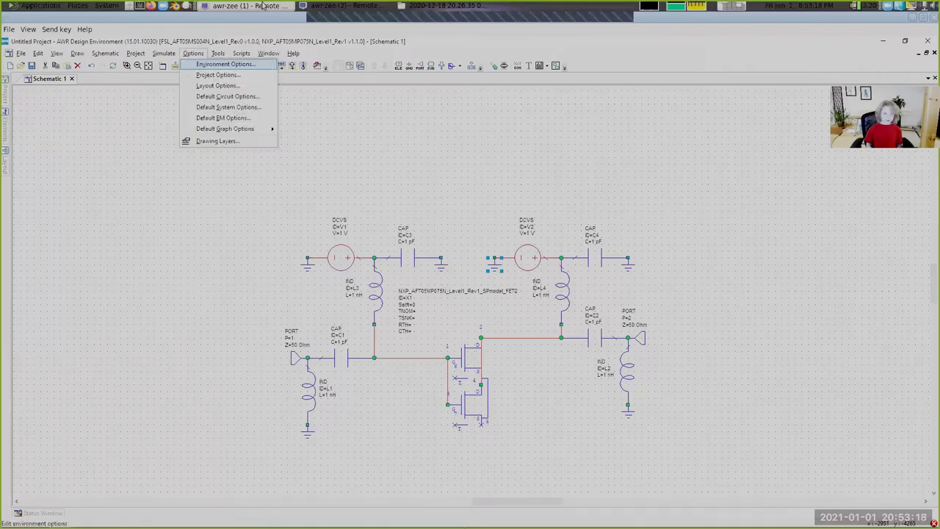
pyautogui.press('Down')
pyautogui.press('Return')
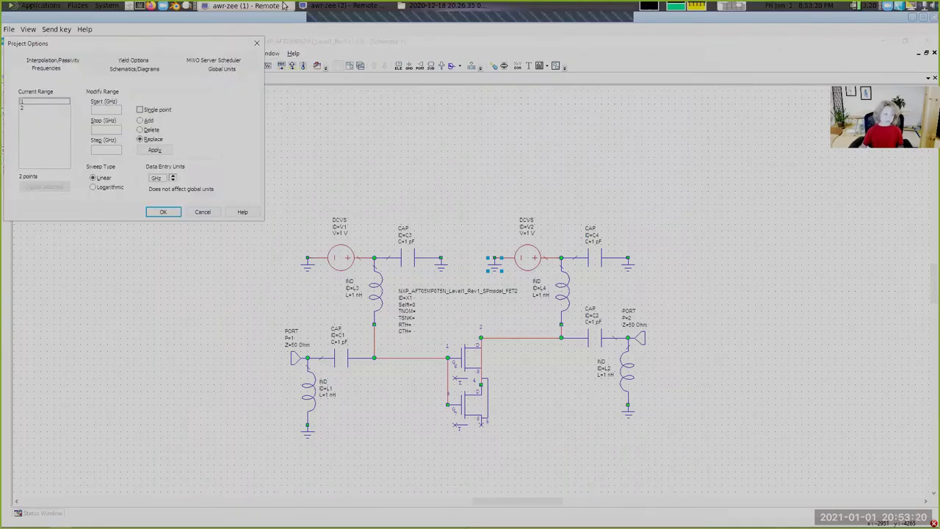
pyautogui.click(107, 110)
pyautogui.click(174, 181)
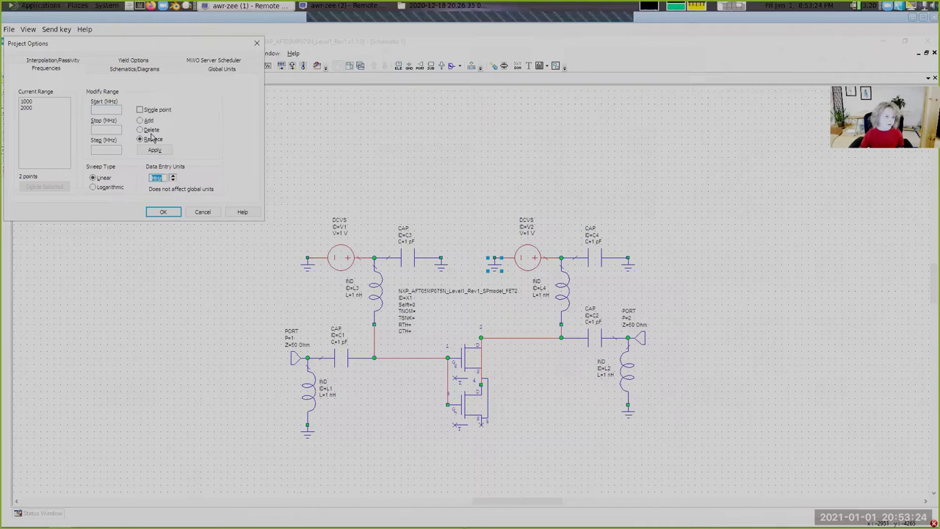
pyautogui.click(114, 111)
pyautogui.click(114, 111)
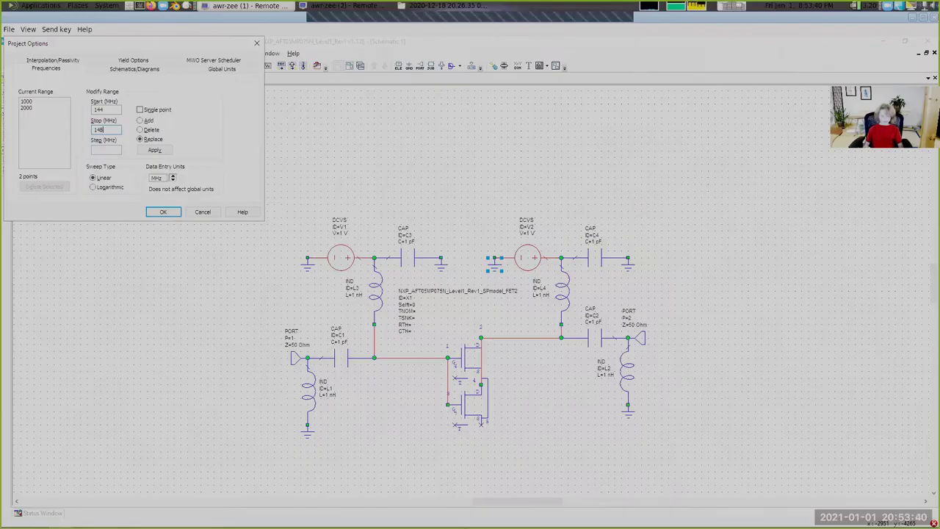
pyautogui.click(106, 149)
pyautogui.click(152, 151)
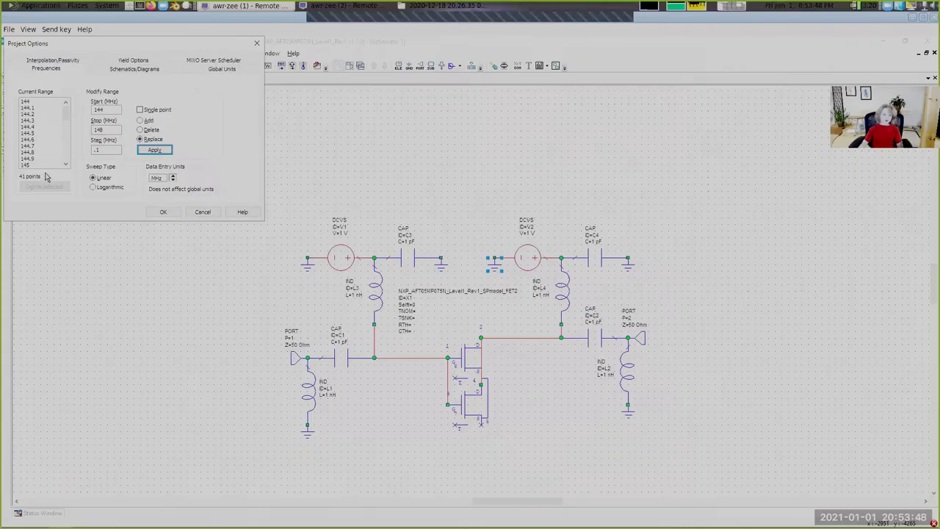
# - Try 3 MHz and 0.001 MHz steps, restore the 0.1 MHz step (41 points), and close
pyautogui.doubleClick(103, 151)
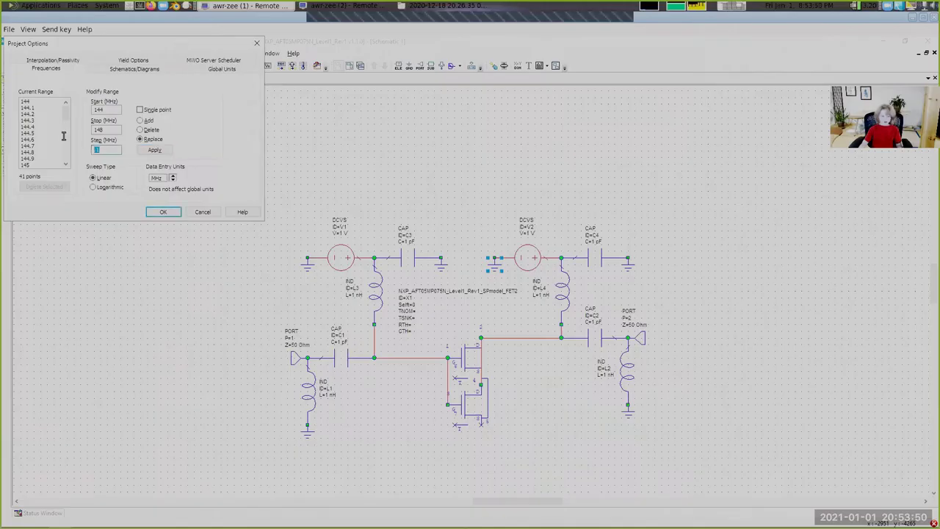
pyautogui.write('3')
pyautogui.click(156, 150)
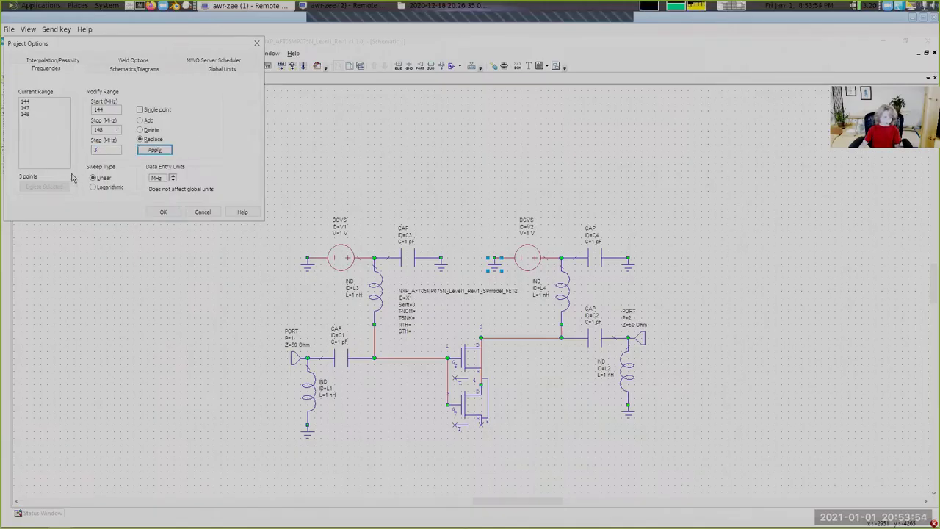
pyautogui.doubleClick(100, 149)
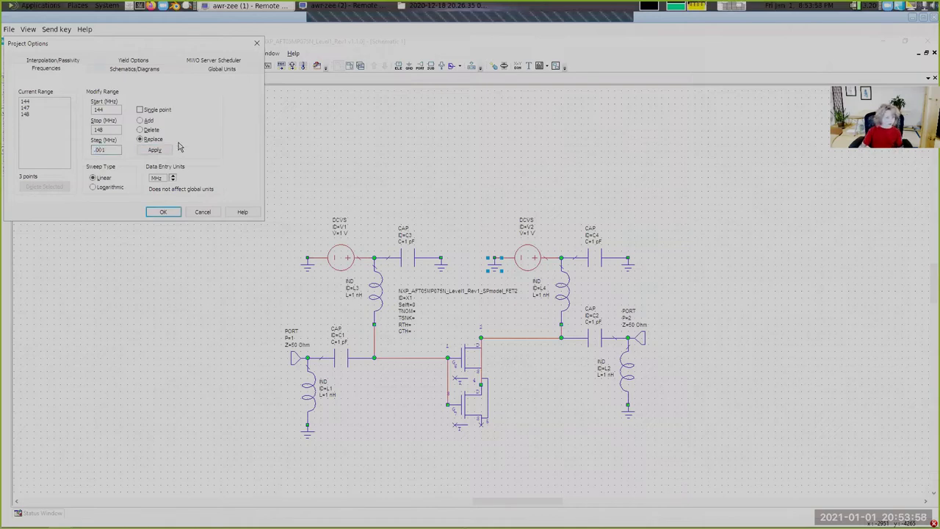
pyautogui.click(154, 150)
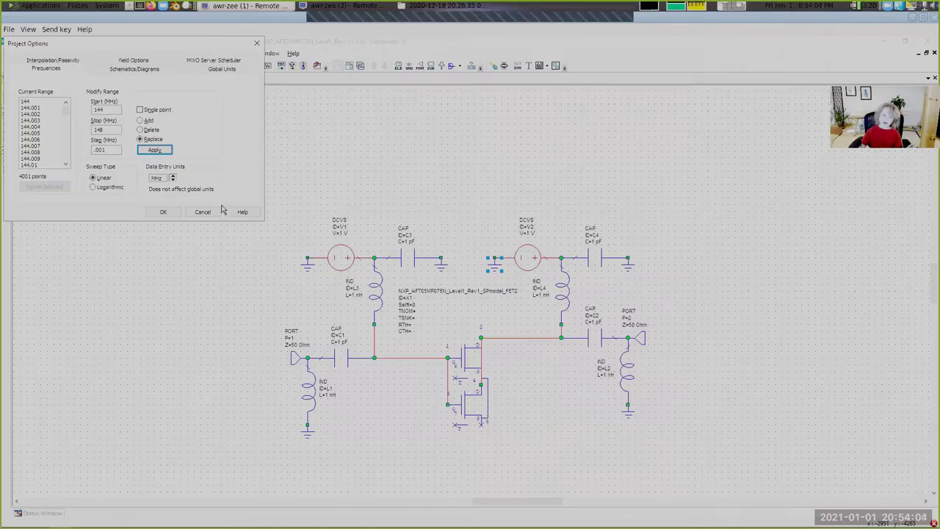
pyautogui.doubleClick(97, 151)
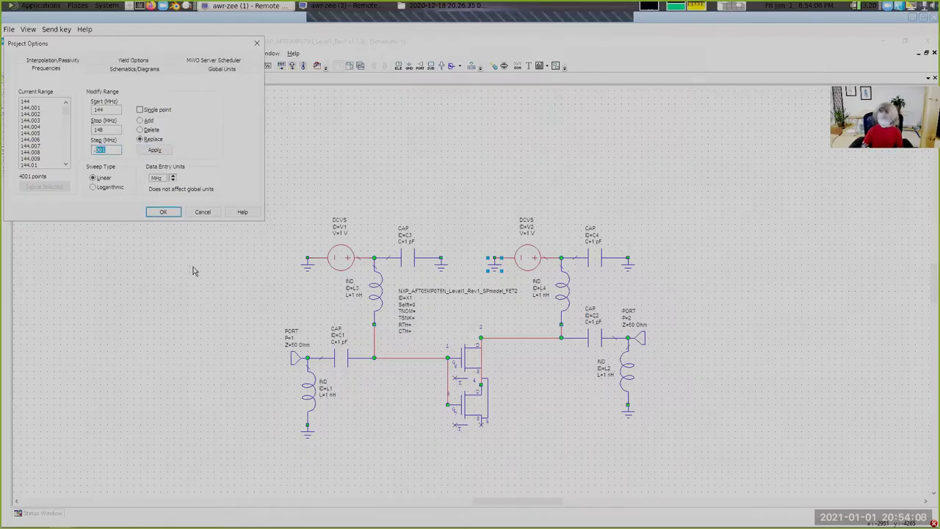
pyautogui.write('.1')
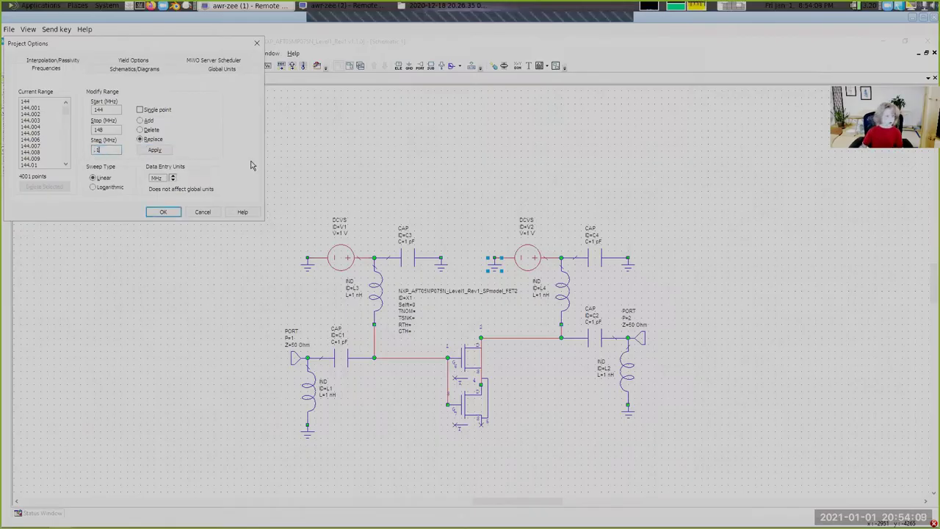
pyautogui.click(154, 150)
pyautogui.click(163, 212)
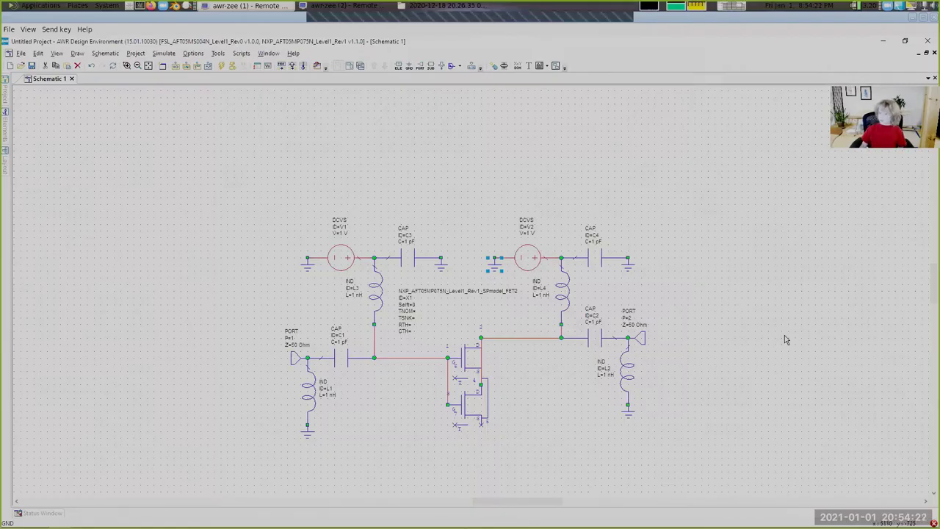
# - Ground the transistor's bottom terminal and open the Graphs menu in the project tree
pyautogui.click(387, 95)
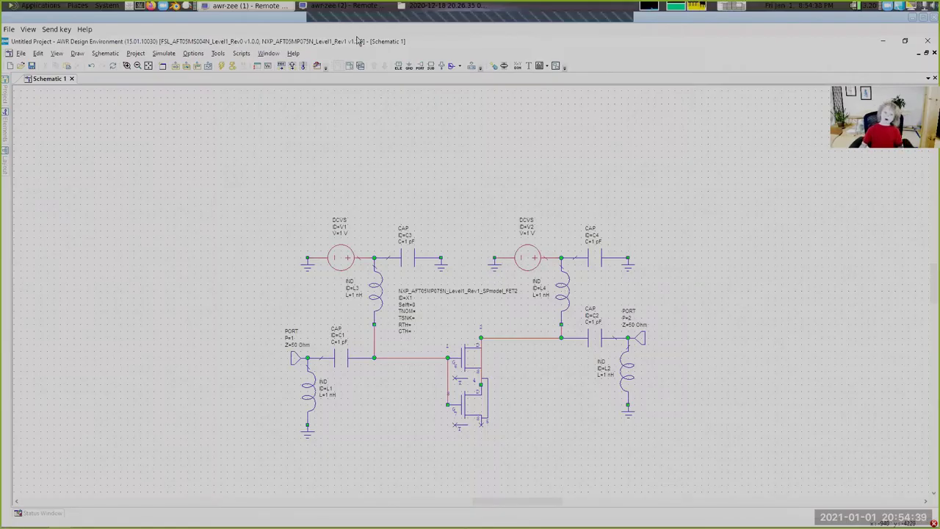
pyautogui.hotkey('ctrl', 'g')
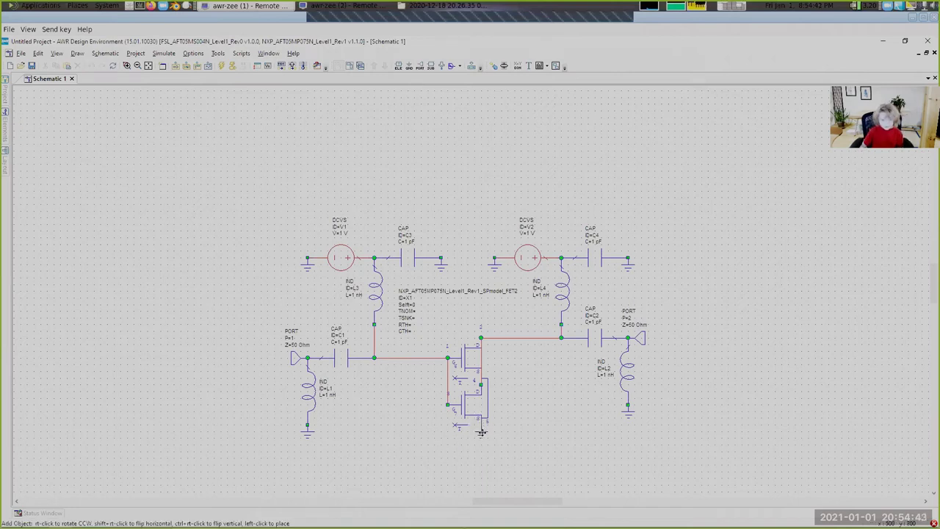
pyautogui.click(482, 428)
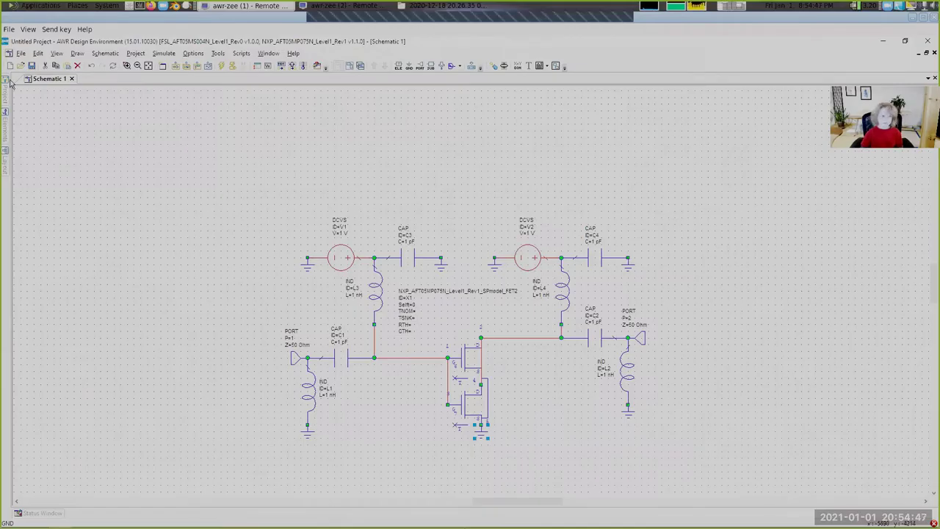
pyautogui.moveTo(5, 87)
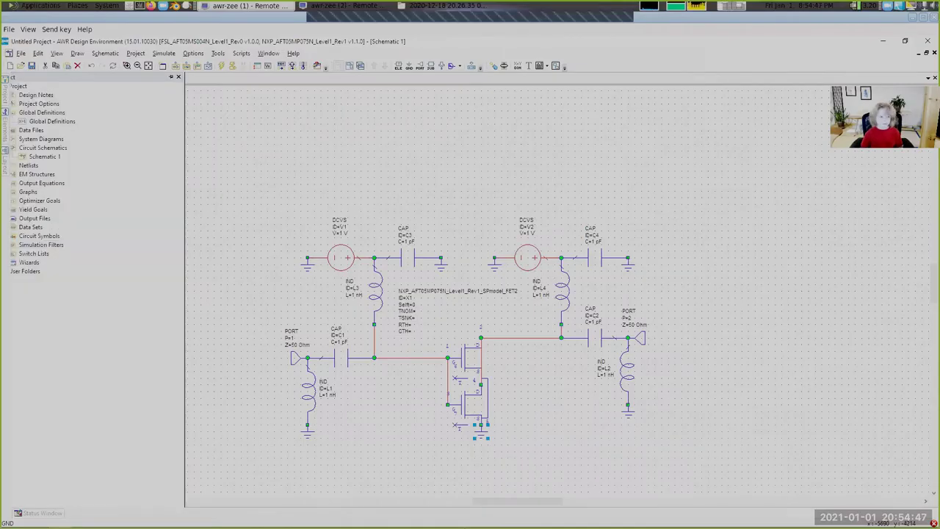
pyautogui.rightClick(57, 194)
# - Create rectangular Graph 1 and add the DB(|S(1,1)|) measurement from Schematic 1
pyautogui.click(78, 199)
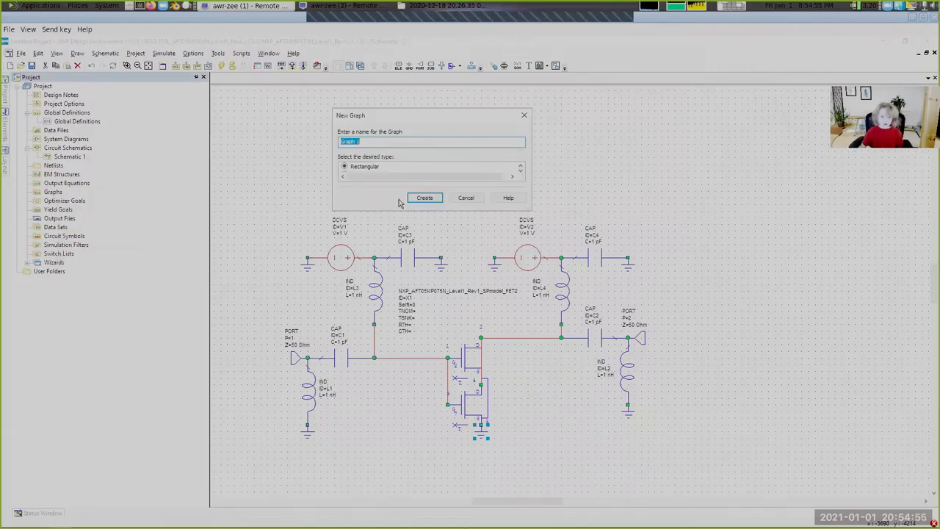
pyautogui.click(422, 198)
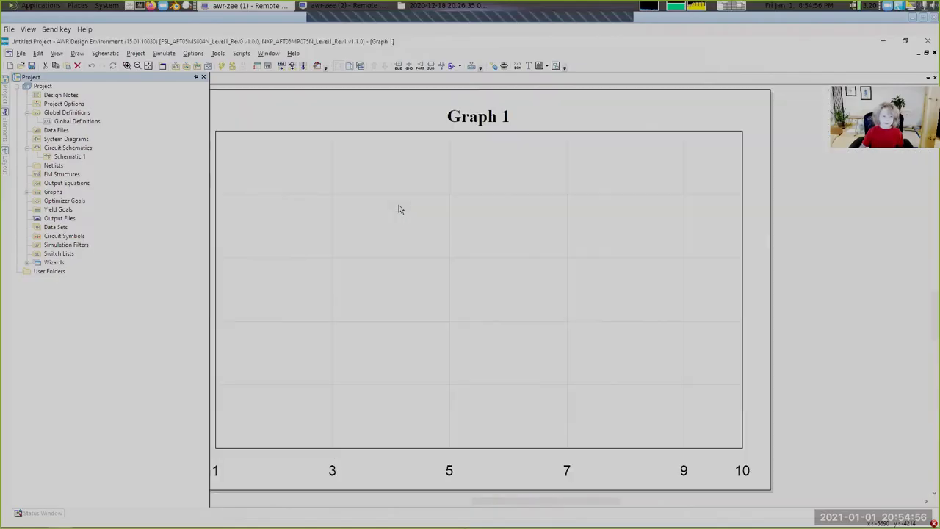
pyautogui.rightClick(426, 271)
pyautogui.click(464, 332)
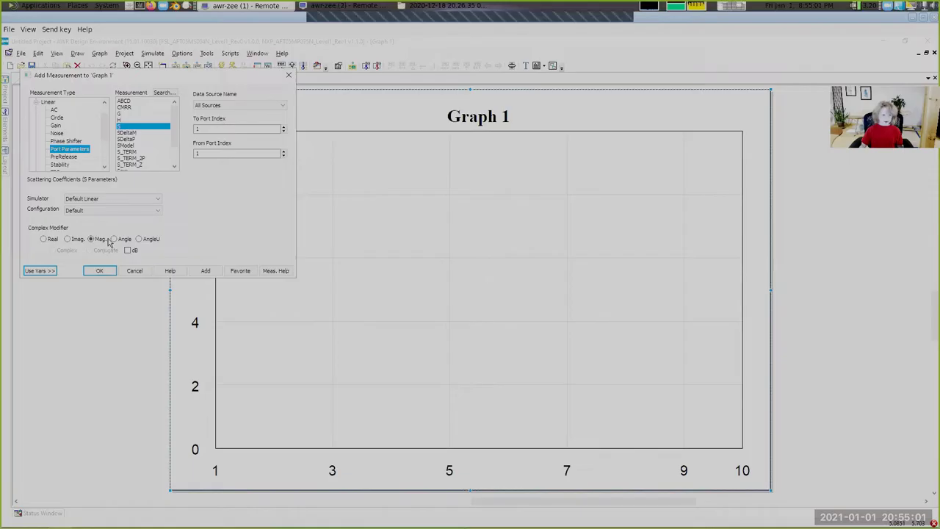
pyautogui.click(128, 250)
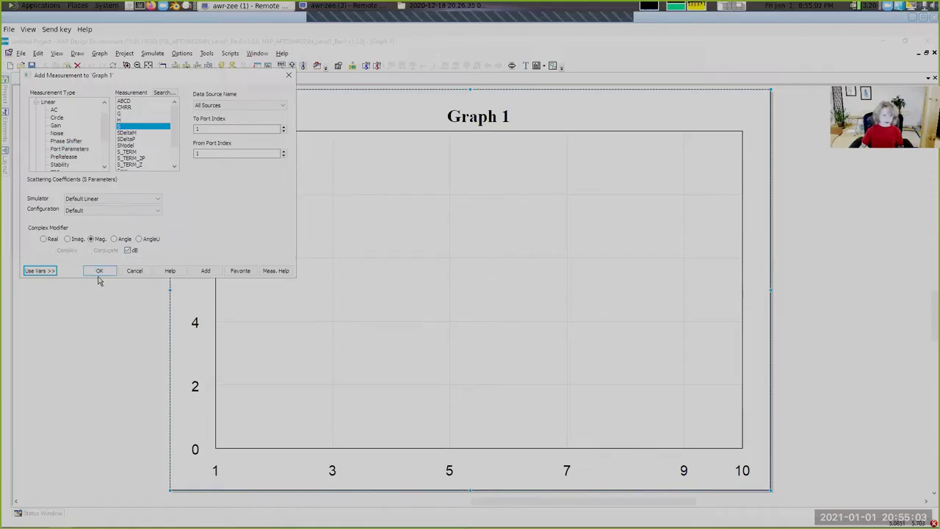
pyautogui.click(98, 271)
# - Add a second measurement, DB(|S(2,1)|), to Graph 1
pyautogui.rightClick(632, 277)
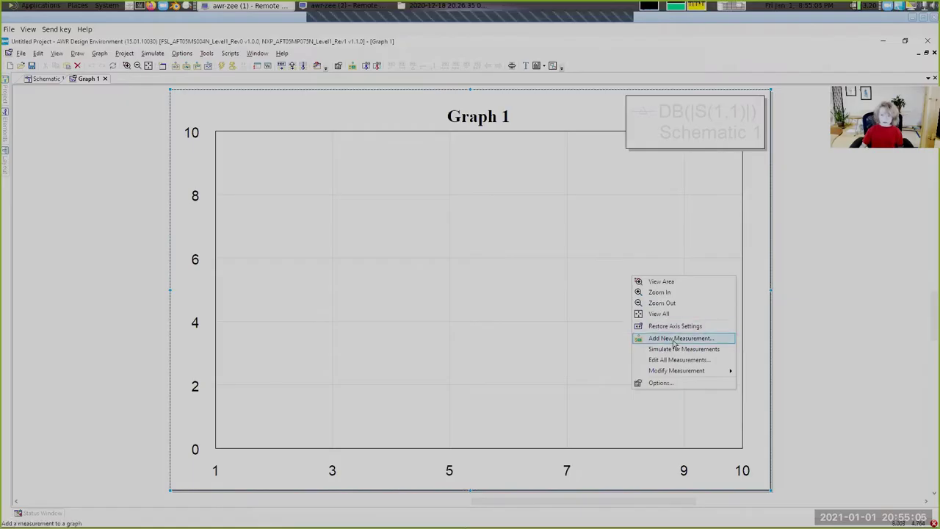
pyautogui.click(673, 339)
pyautogui.click(230, 129)
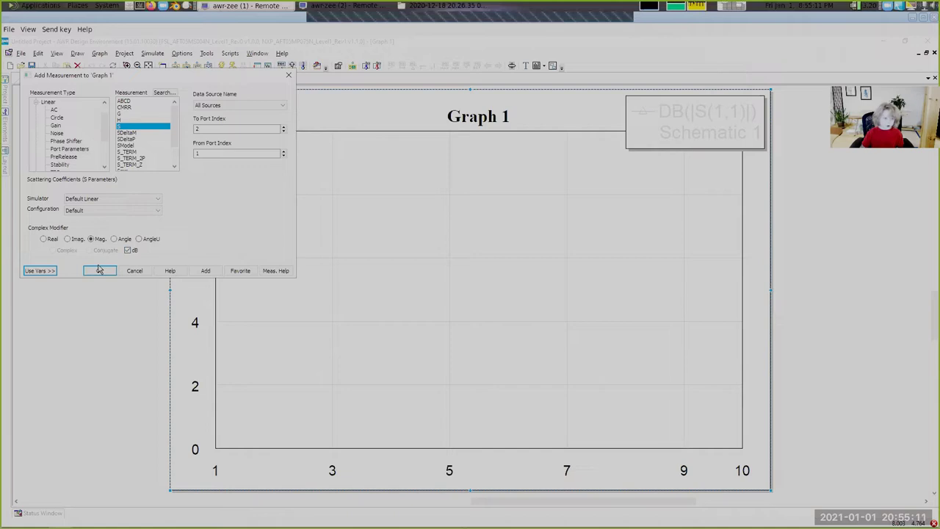
pyautogui.click(99, 270)
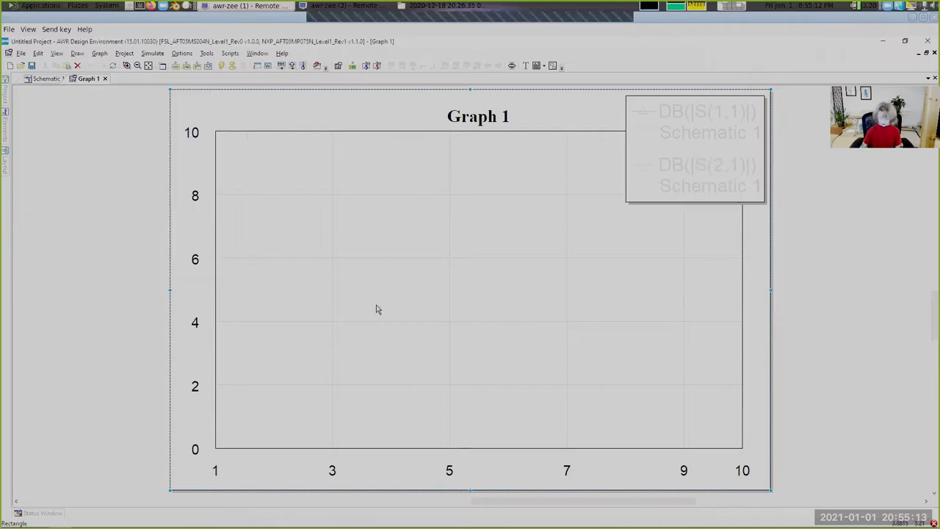
# - Simulate the amplifier and trace Graph 1, reading S11 near 0 dB and S21 near −192 dB
pyautogui.press('F8')
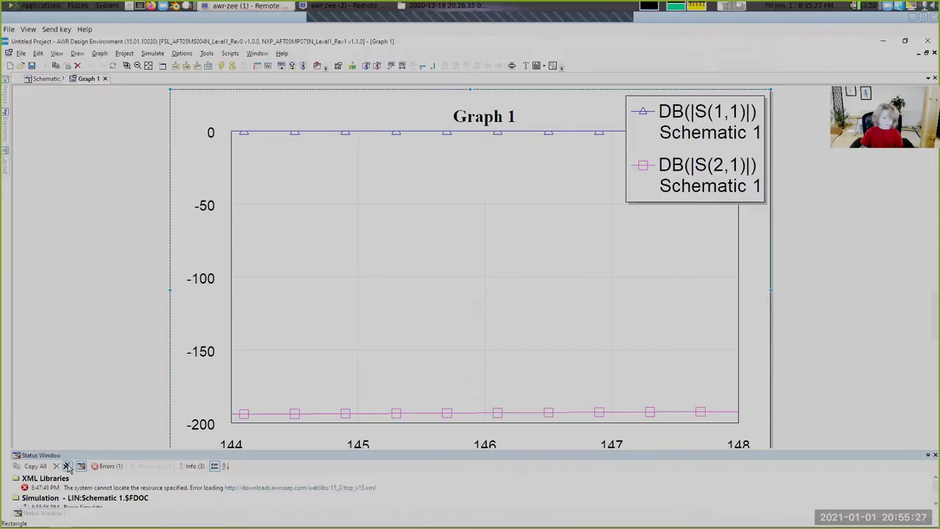
pyautogui.click(66, 466)
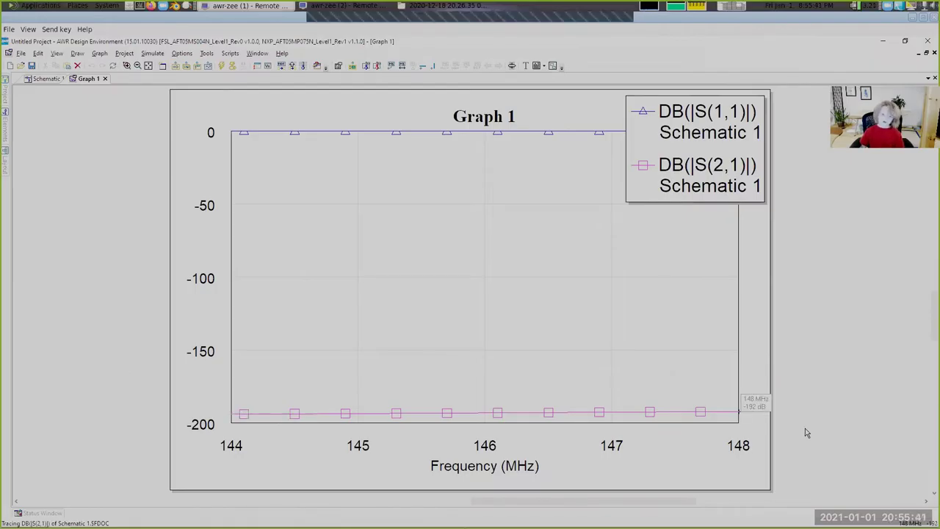
pyautogui.moveTo(805, 427); pyautogui.dragTo(807, 414)
# - Leave Graph 1 and bring the Schematic 1 circuit back into view
pyautogui.rightClick(449, 241)
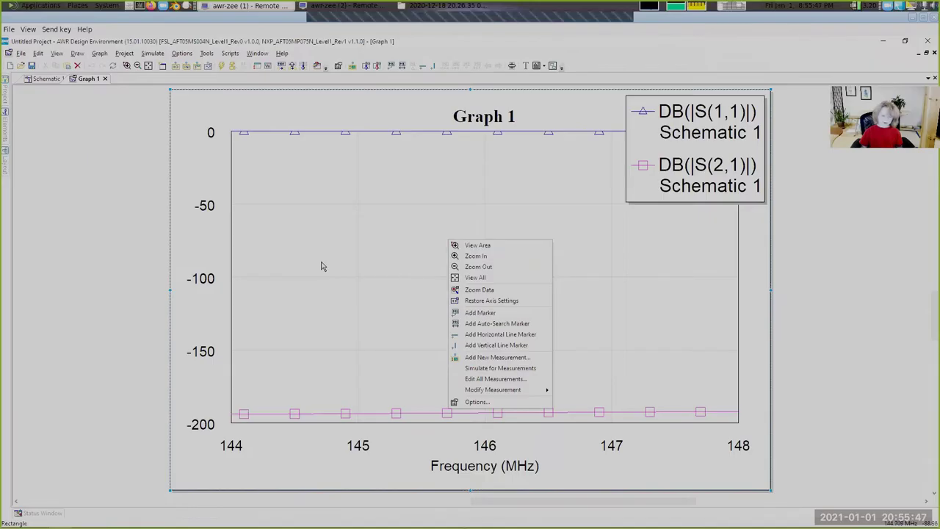
pyautogui.click(321, 176)
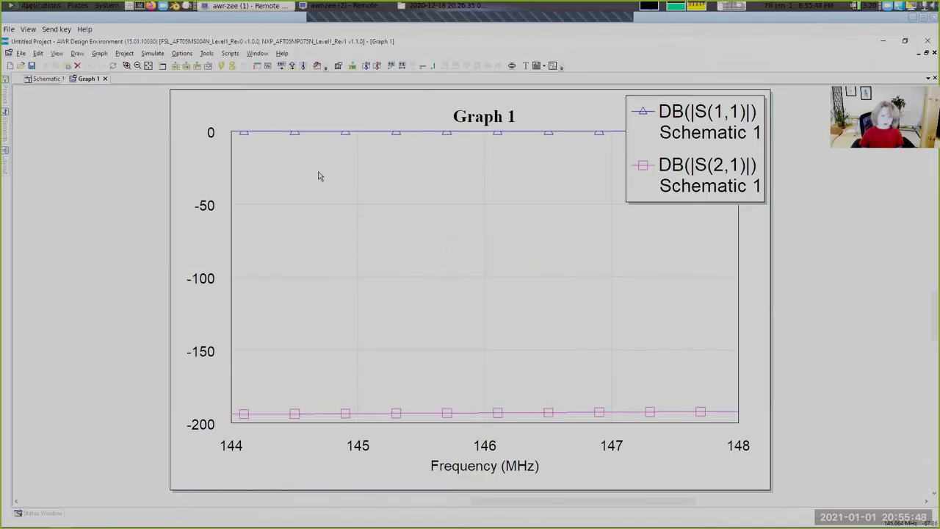
pyautogui.click(60, 82)
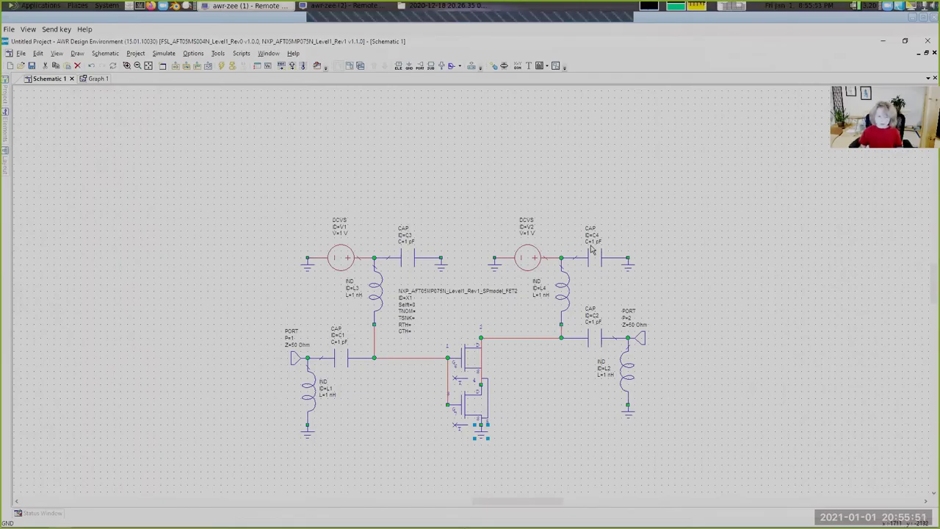
# - Add an optimizer goal requiring S11 to stay below −34 dB
pyautogui.click(4, 107)
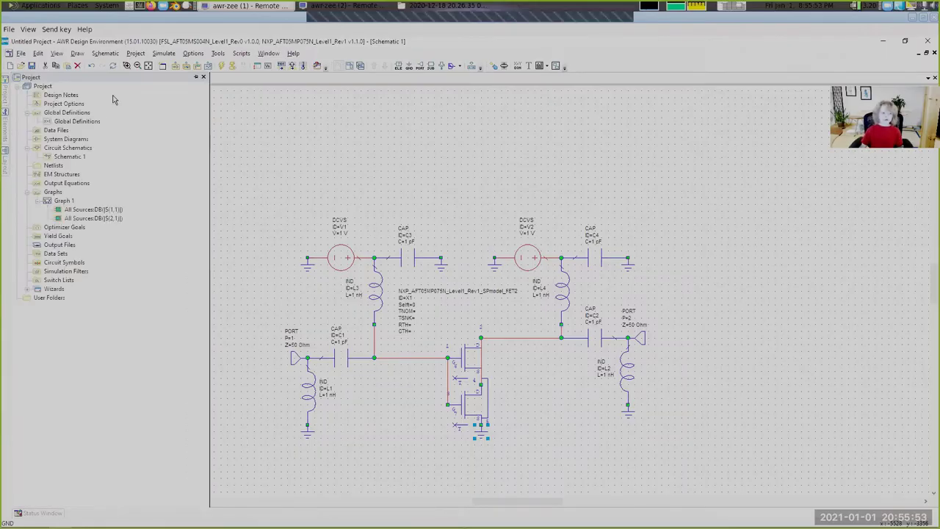
pyautogui.rightClick(84, 231)
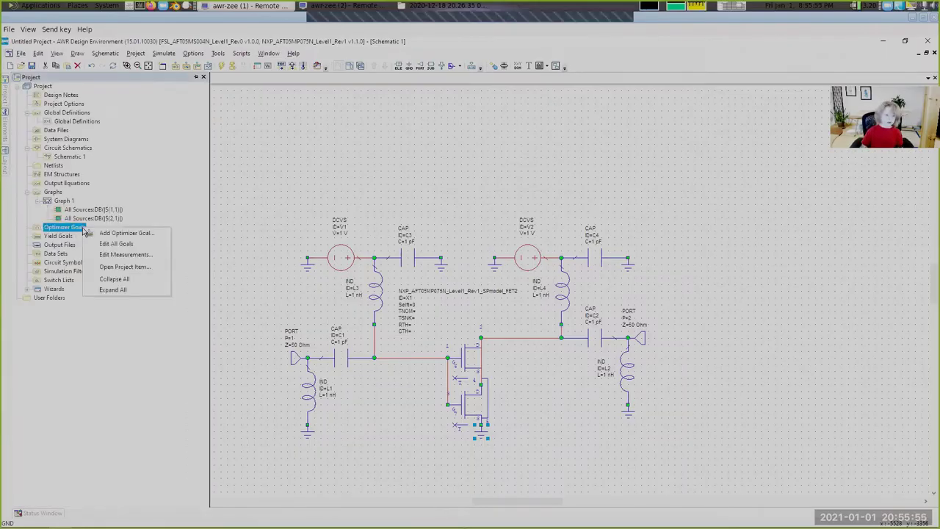
pyautogui.click(154, 233)
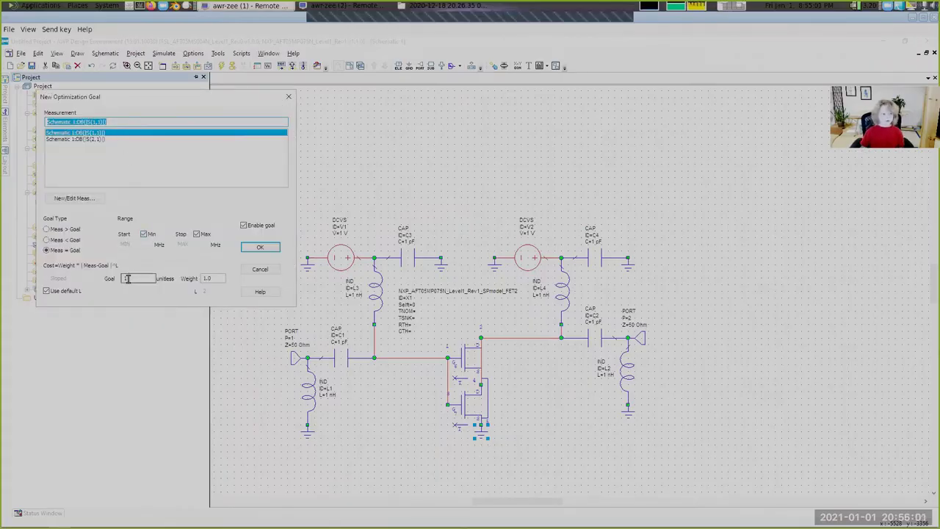
pyautogui.click(80, 241)
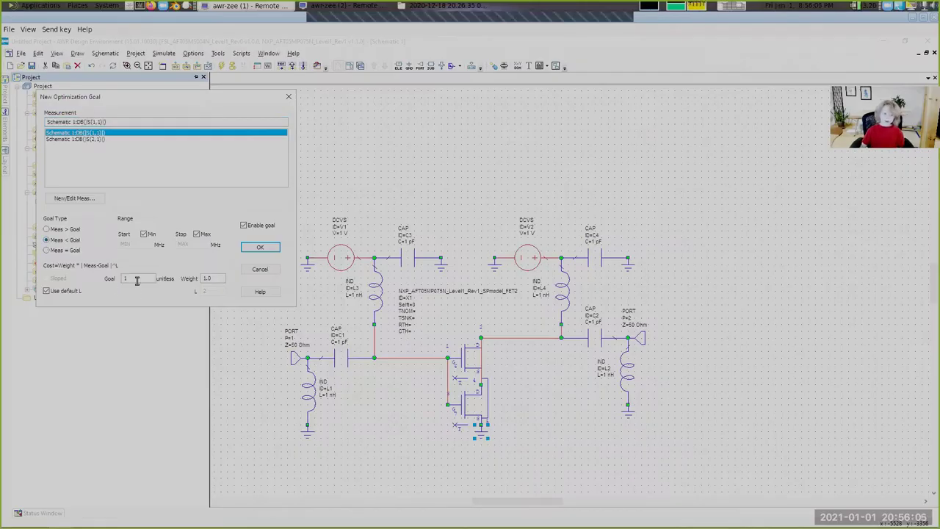
pyautogui.doubleClick(125, 279)
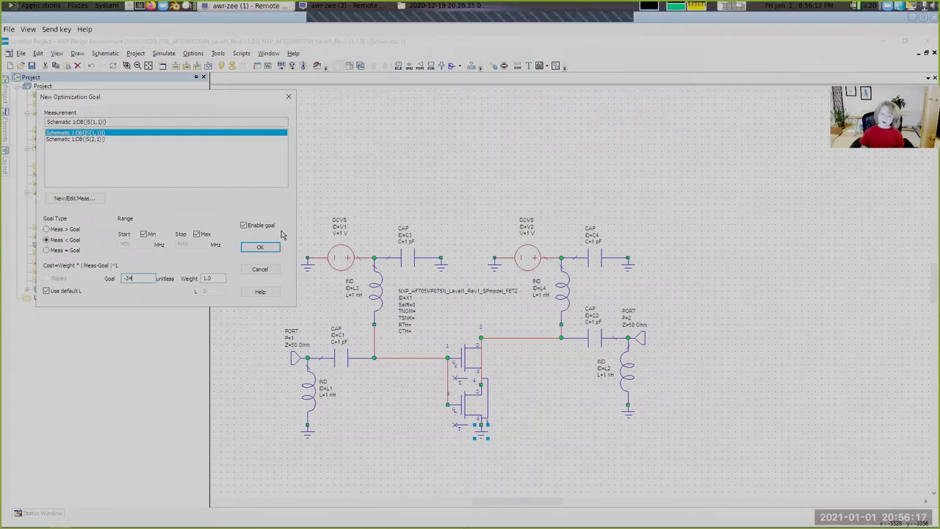
pyautogui.click(258, 247)
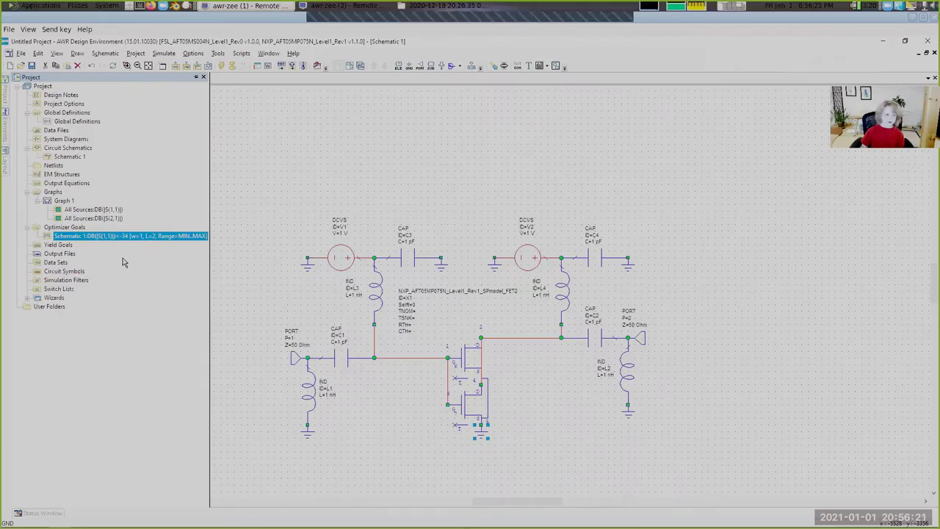
# - Begin a second optimizer goal of type Meas > Goal with goal value 20
pyautogui.rightClick(47, 230)
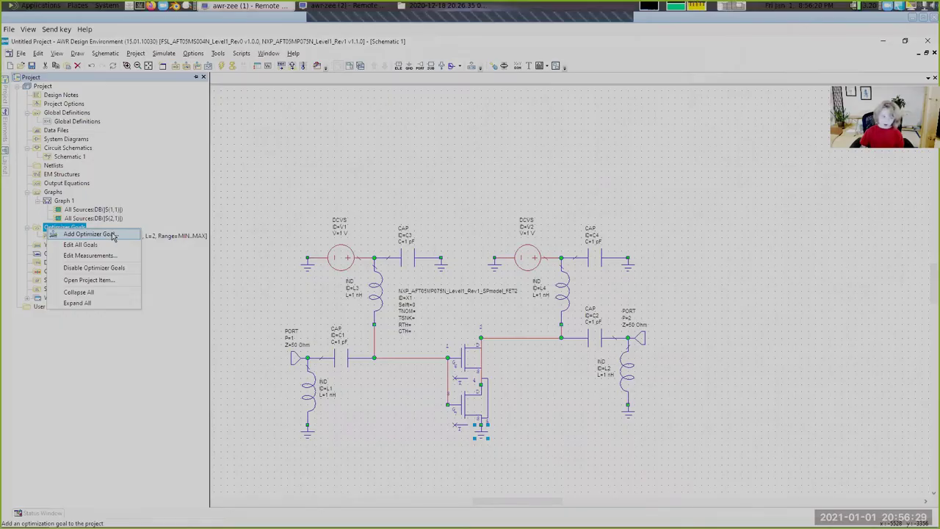
pyautogui.click(111, 233)
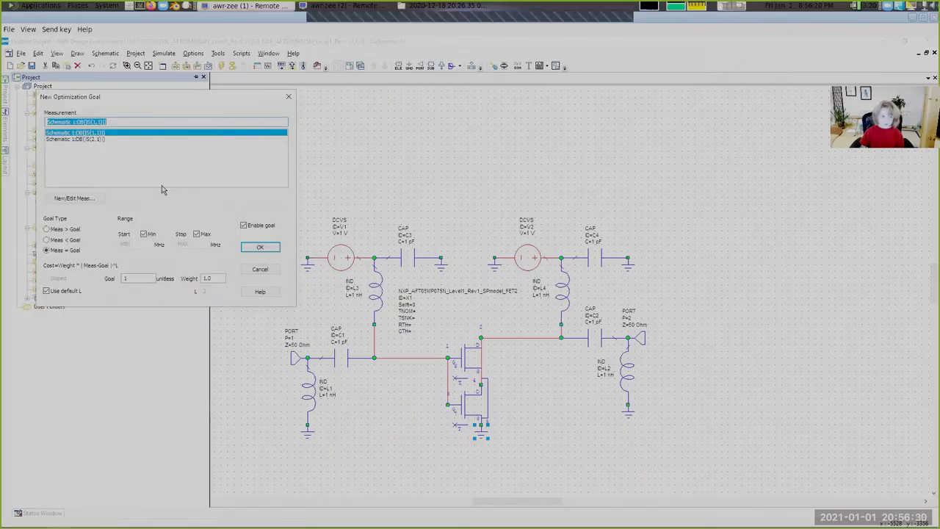
pyautogui.click(132, 279)
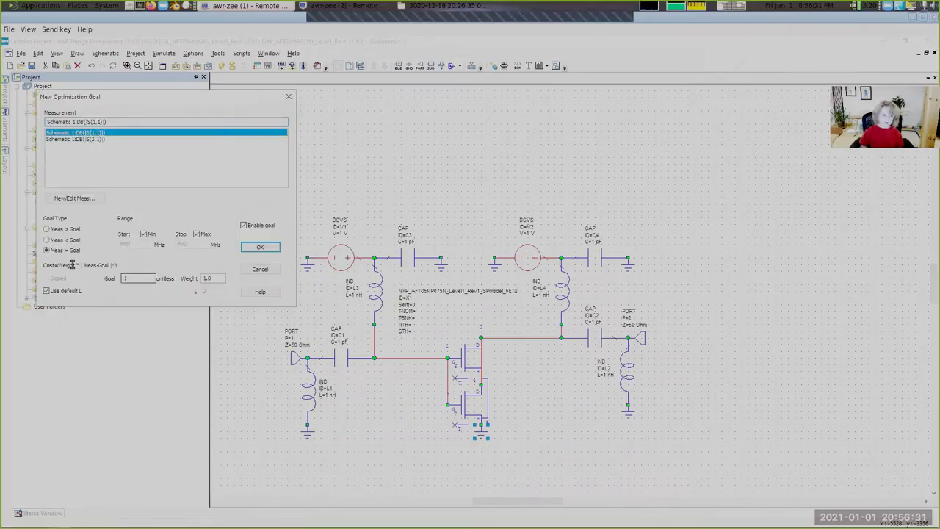
pyautogui.click(58, 230)
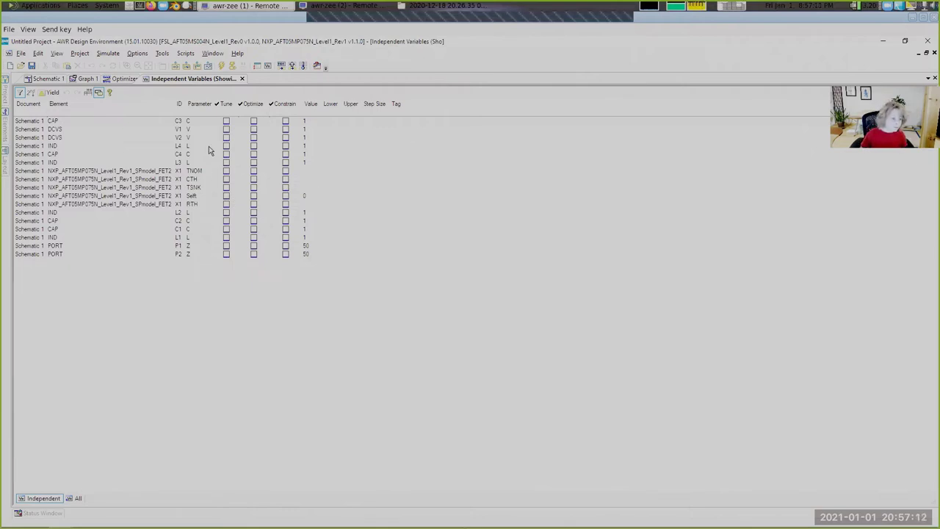
# - Tick Optimize for capacitors C1–C4 and inductors L1–L4, sorting the variable list by ID
pyautogui.click(255, 124)
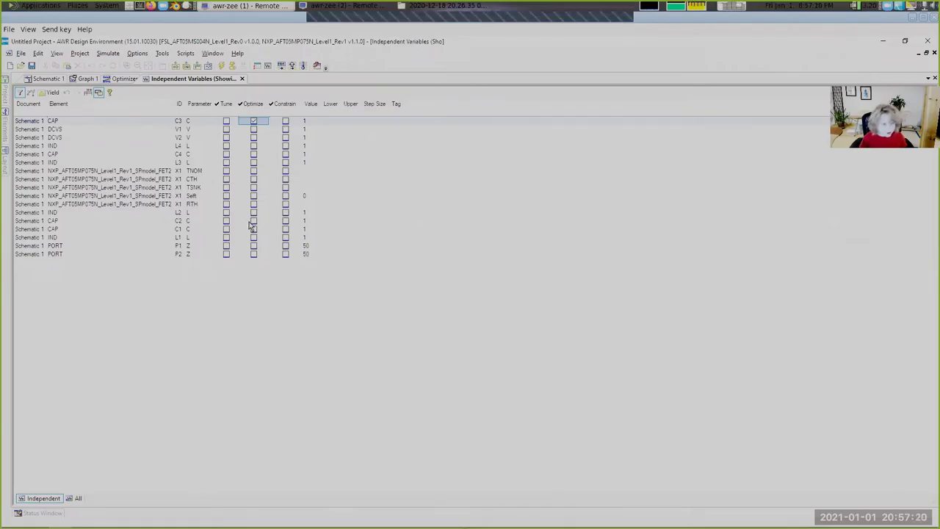
pyautogui.click(253, 221)
pyautogui.click(254, 230)
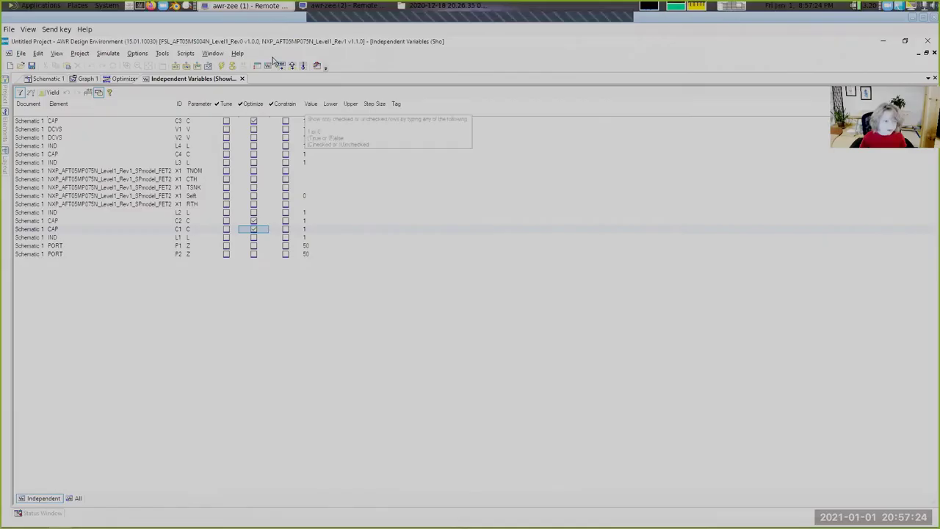
pyautogui.click(254, 158)
pyautogui.click(184, 106)
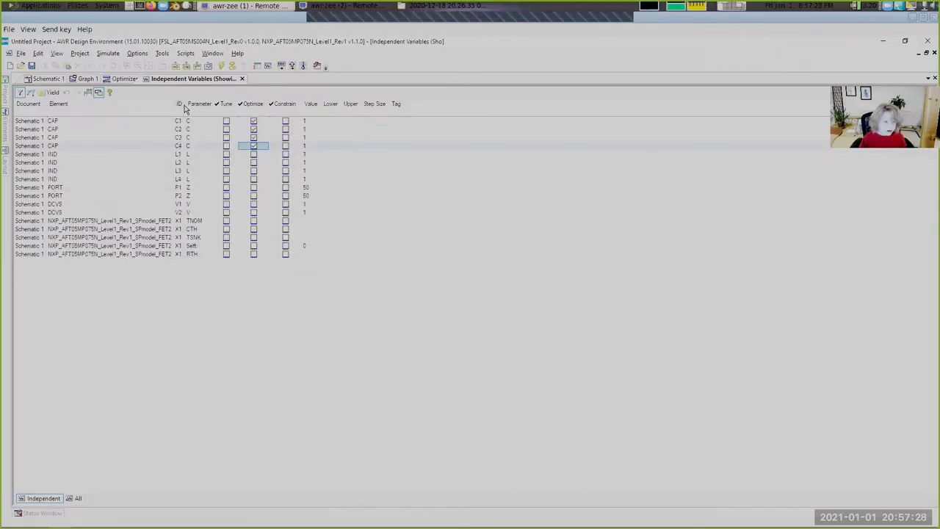
pyautogui.click(258, 155)
pyautogui.click(260, 164)
pyautogui.click(254, 171)
pyautogui.click(253, 179)
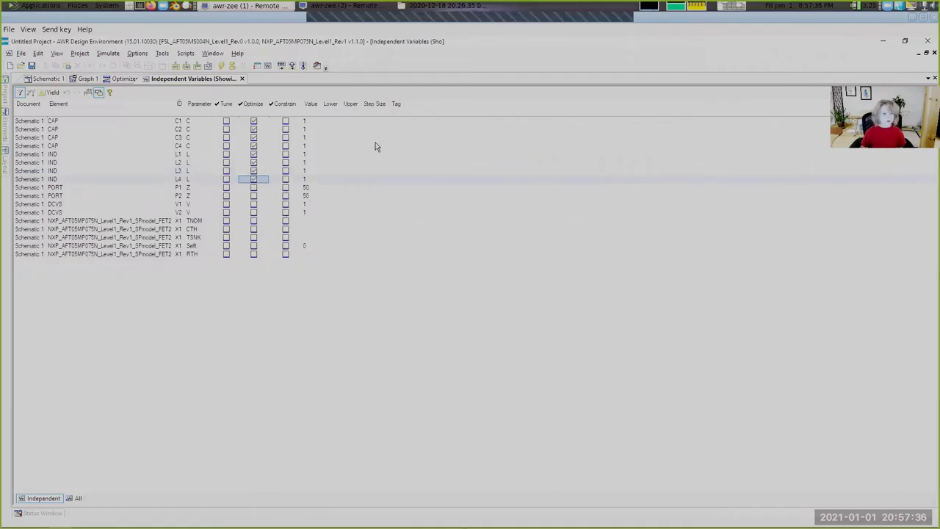
# - Enable Constrain for C3, C4, L1, L2, L3 and L4 in the Independent Variables table
pyautogui.click(285, 130)
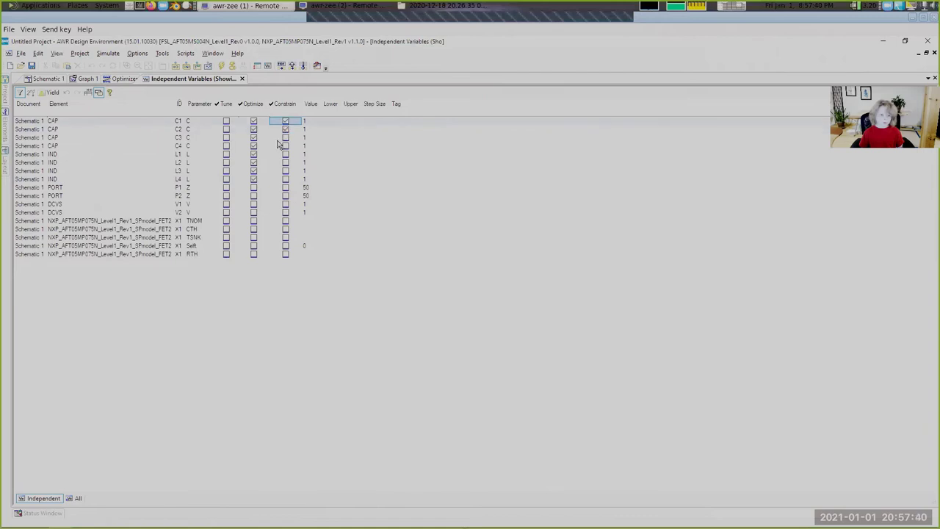
pyautogui.press('Down')
pyautogui.press('Down')
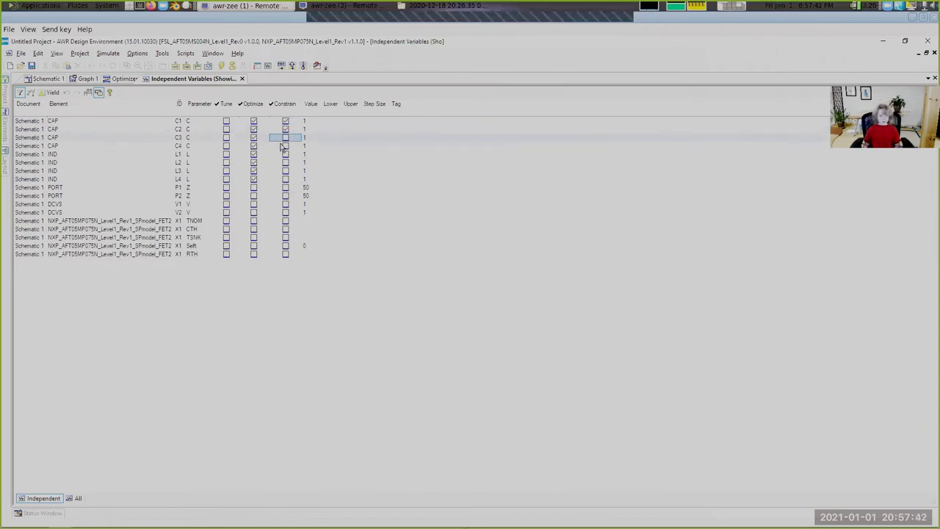
pyautogui.press('space')
pyautogui.press('Down')
pyautogui.press('space')
pyautogui.press('Down')
pyautogui.press('space')
pyautogui.press('Down')
pyautogui.press('space')
pyautogui.press('Down')
pyautogui.press('space')
pyautogui.press('Down')
pyautogui.press('space')
pyautogui.press('Down')
pyautogui.press('Down')
pyautogui.press('space')
pyautogui.press('Up')
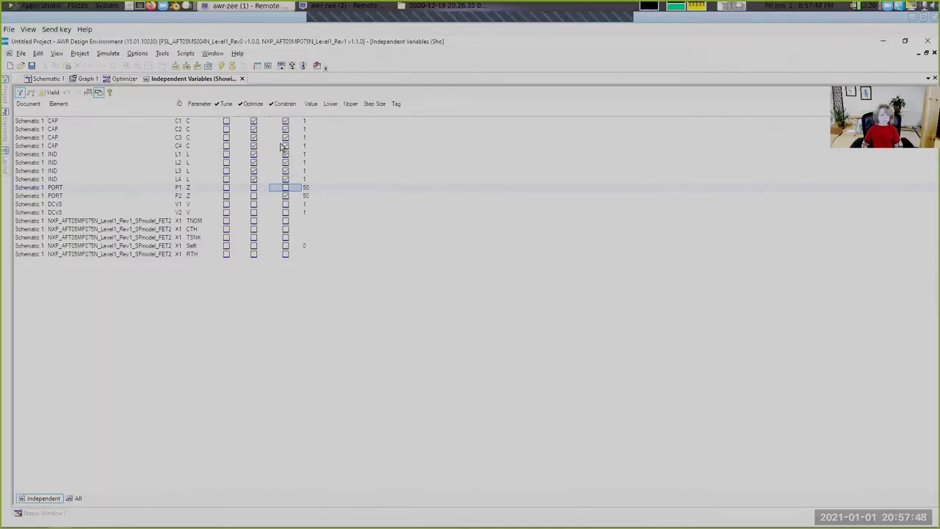
pyautogui.press('Down')
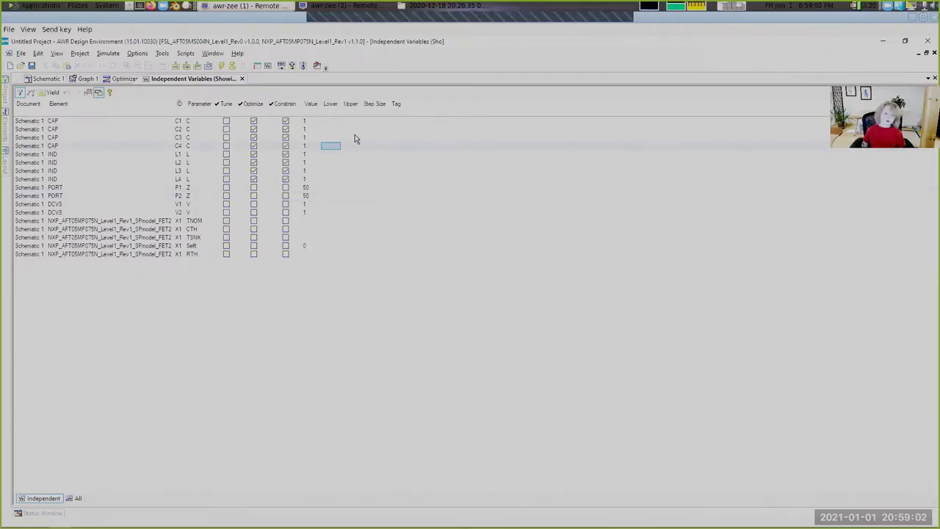
# - Give L4 a lower bound of 0 and an upper bound of 1000
pyautogui.press('Up')
pyautogui.press('Up')
pyautogui.press('Left')
pyautogui.press('Left')
pyautogui.press('Left')
pyautogui.press('Left')
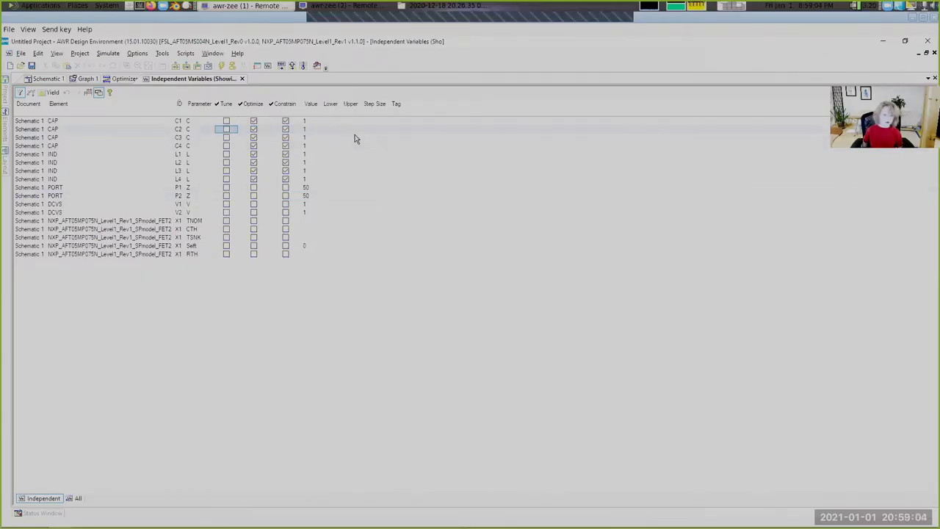
pyautogui.press('Right')
pyautogui.press('Down')
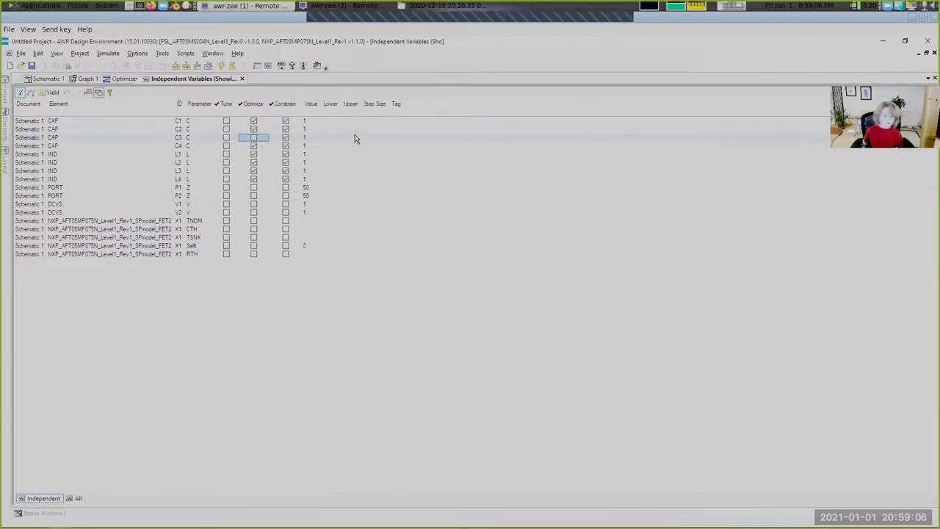
pyautogui.press('Down')
pyautogui.press('Down')
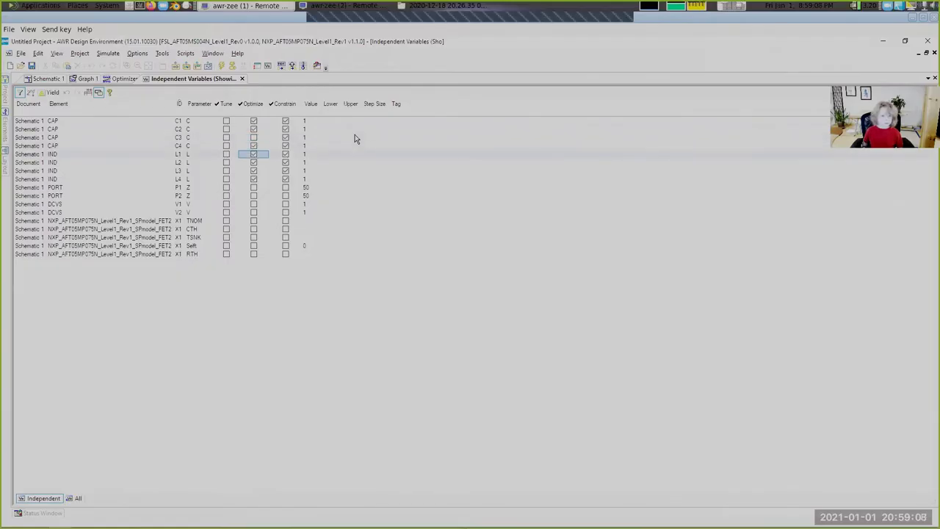
pyautogui.press('Down')
pyautogui.press('Down')
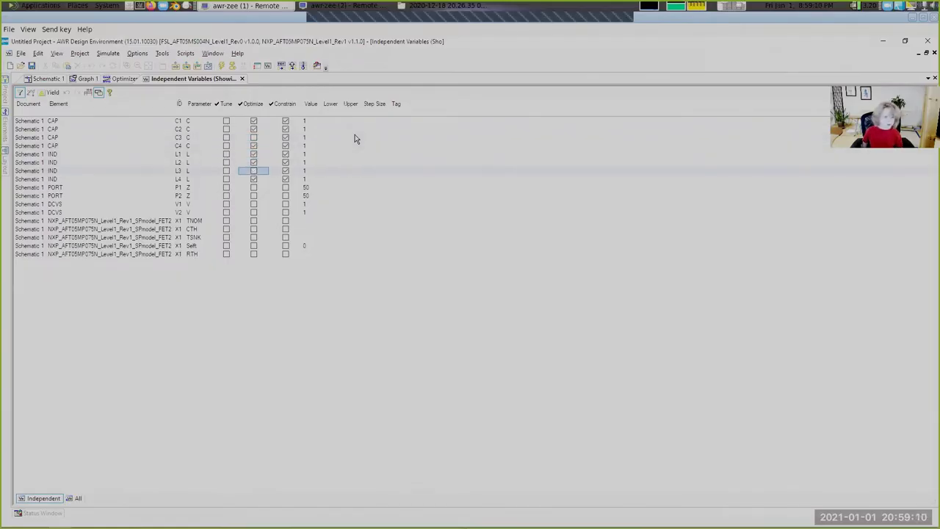
pyautogui.press('Up')
pyautogui.press('Right')
pyautogui.press('Right')
pyautogui.press('Right')
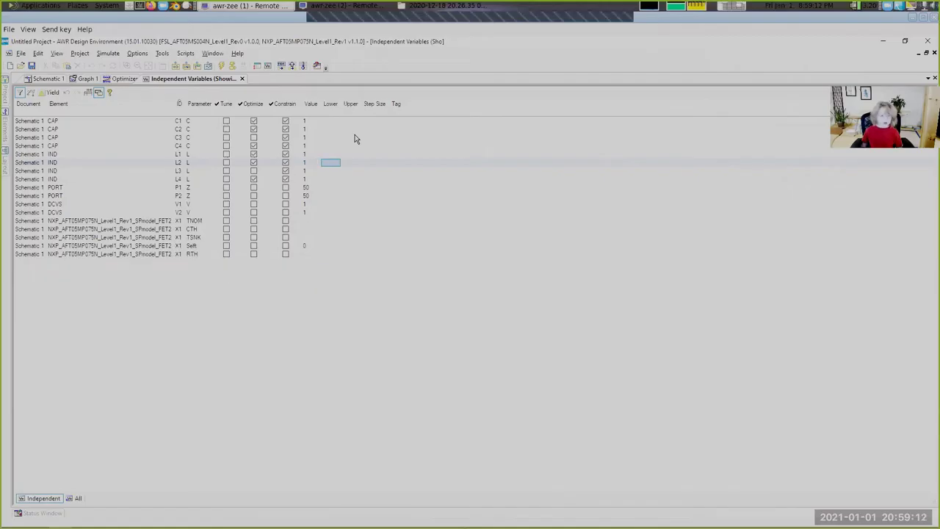
pyautogui.press('Down')
pyautogui.press('Down')
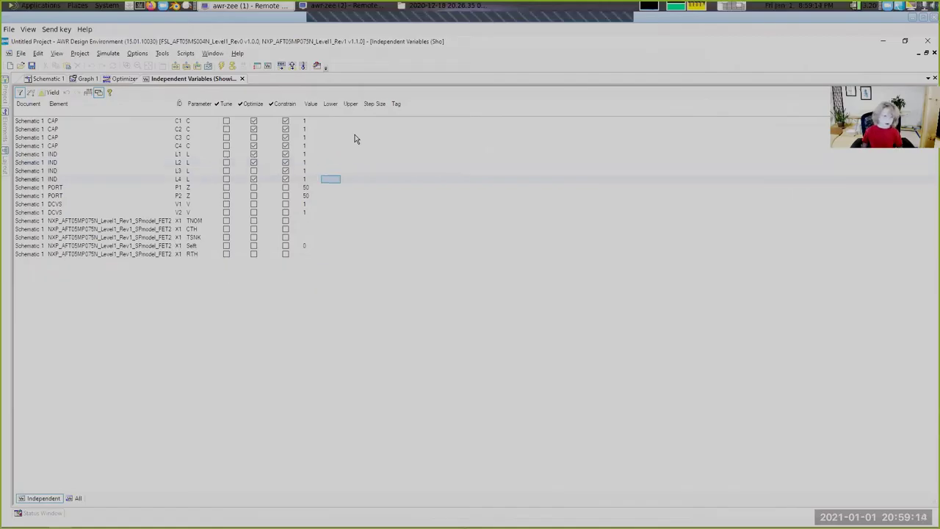
pyautogui.press('Down')
pyautogui.press('Down')
pyautogui.press('Up')
pyautogui.press('Up')
pyautogui.write('0')
pyautogui.press('Tab')
pyautogui.write('10')
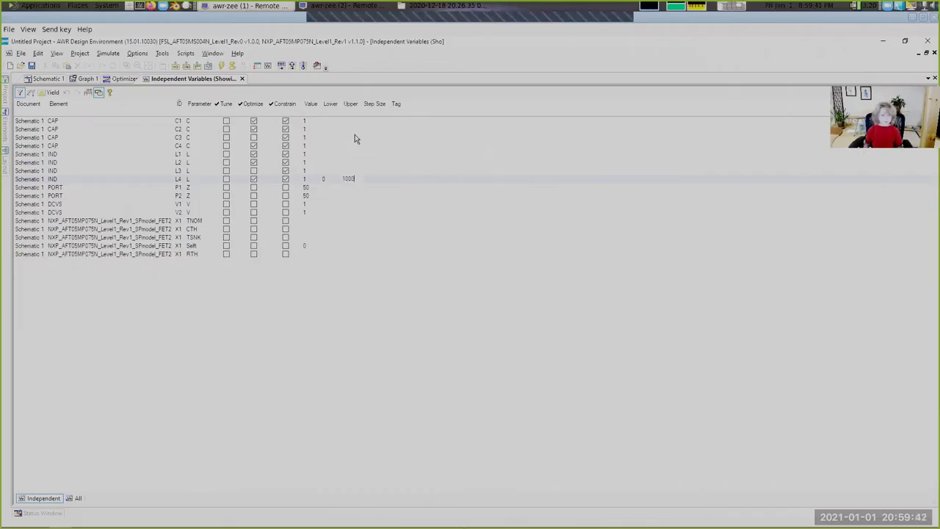
pyautogui.write('00')
pyautogui.press('Return')
# - Review the C3, L2 and L3 constrain and bound cells, ending on L3's Value cell
pyautogui.press('Left')
pyautogui.press('Up')
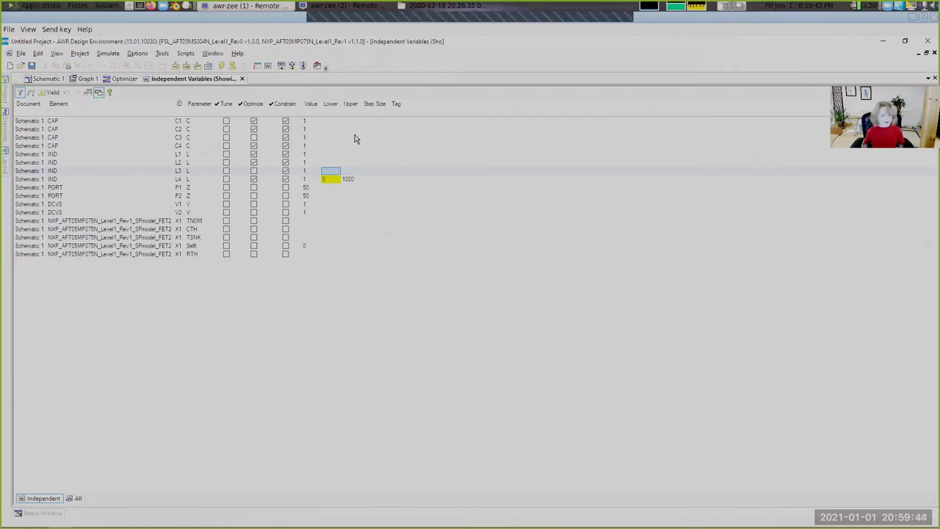
pyautogui.press('Up')
pyautogui.press('Left')
pyautogui.press('Left')
pyautogui.press('Down')
pyautogui.press('Up')
pyautogui.press('Up')
pyautogui.press('Up')
pyautogui.press('Up')
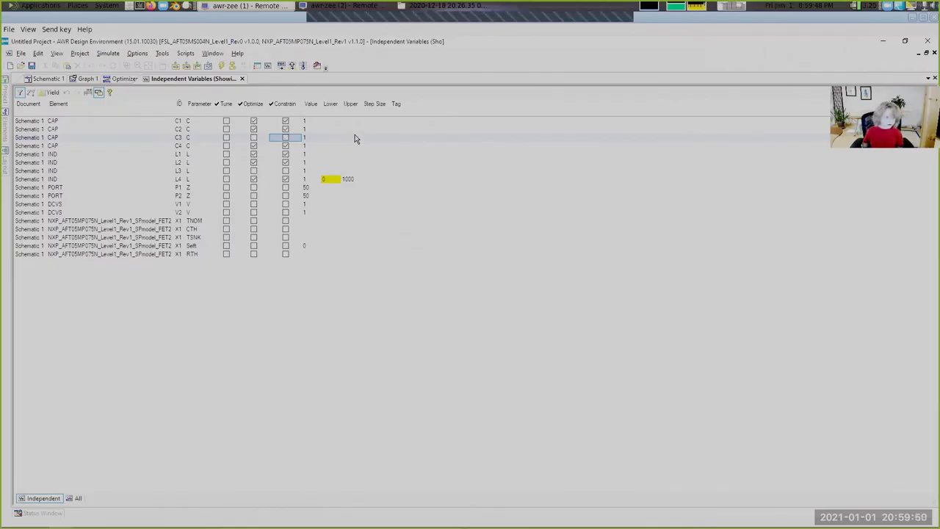
pyautogui.press('Left')
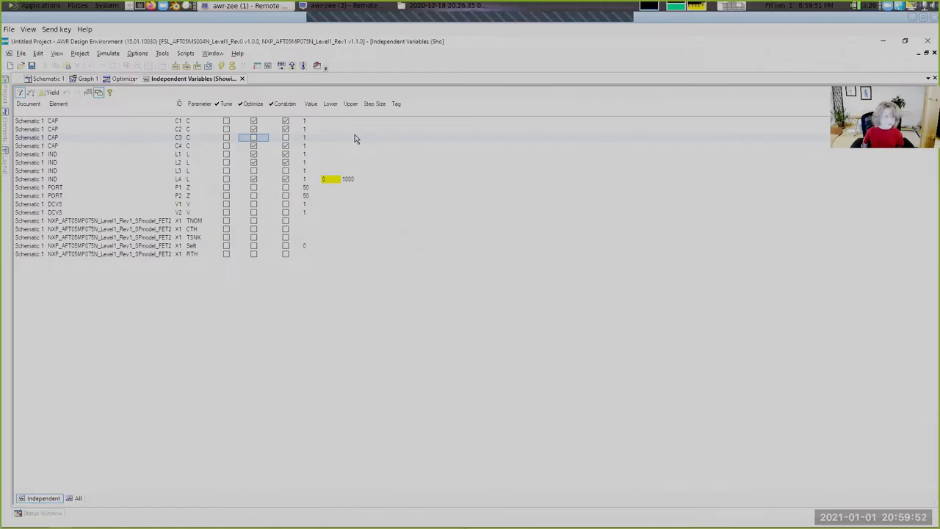
pyautogui.press('Right')
pyautogui.press('Down')
pyautogui.press('Right')
pyautogui.press('Down')
pyautogui.press('Down')
pyautogui.press('Down')
pyautogui.press('Up')
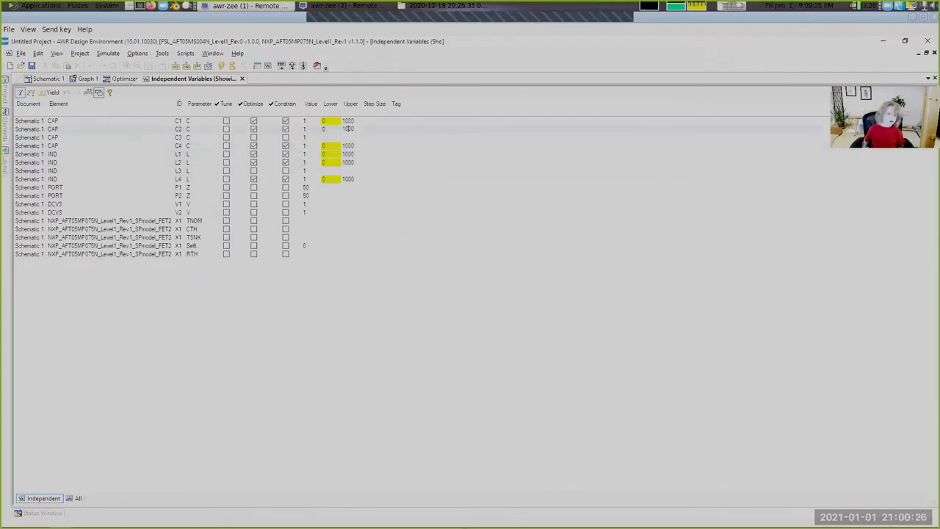
pyautogui.press('Left')
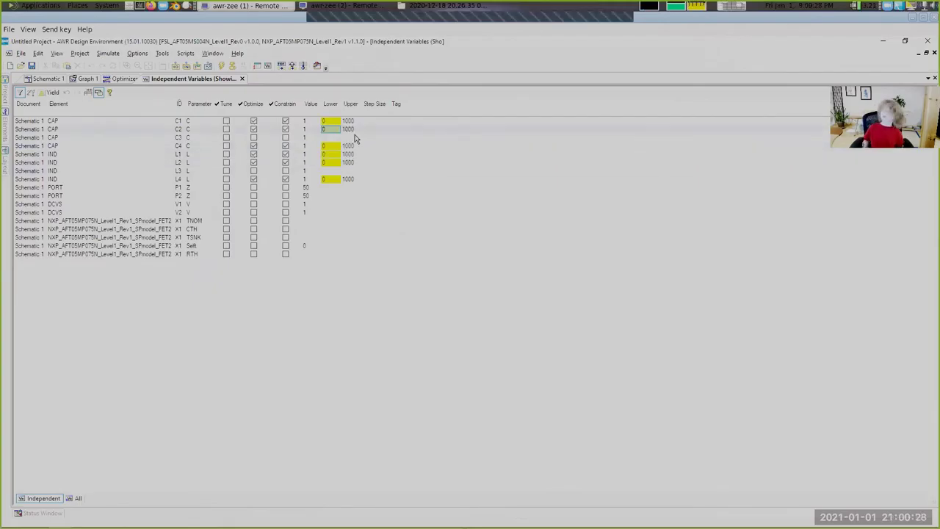
pyautogui.press('Down')
pyautogui.press('Down')
pyautogui.press('Down')
pyautogui.press('Down')
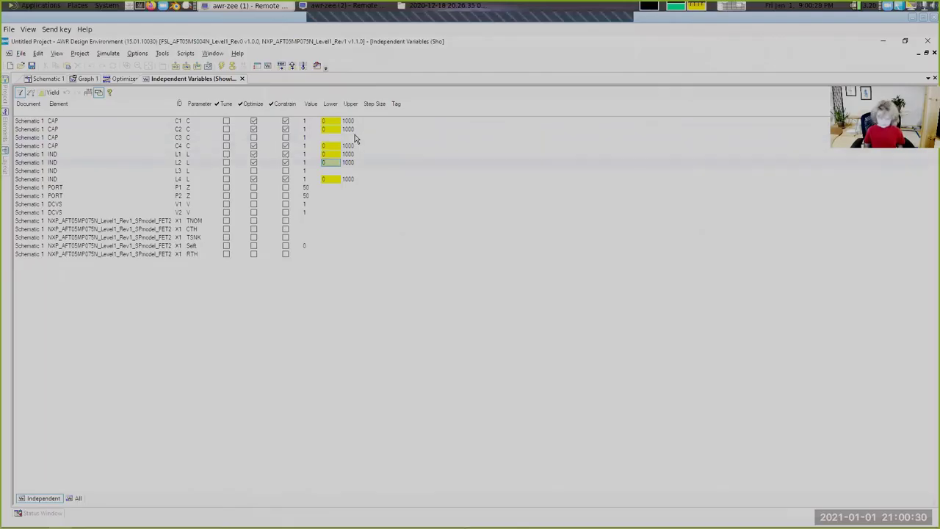
pyautogui.press('Down')
pyautogui.press('Down')
pyautogui.press('Up')
pyautogui.press('Up')
pyautogui.press('Left')
pyautogui.press('Left')
pyautogui.press('Right')
pyautogui.press('Down')
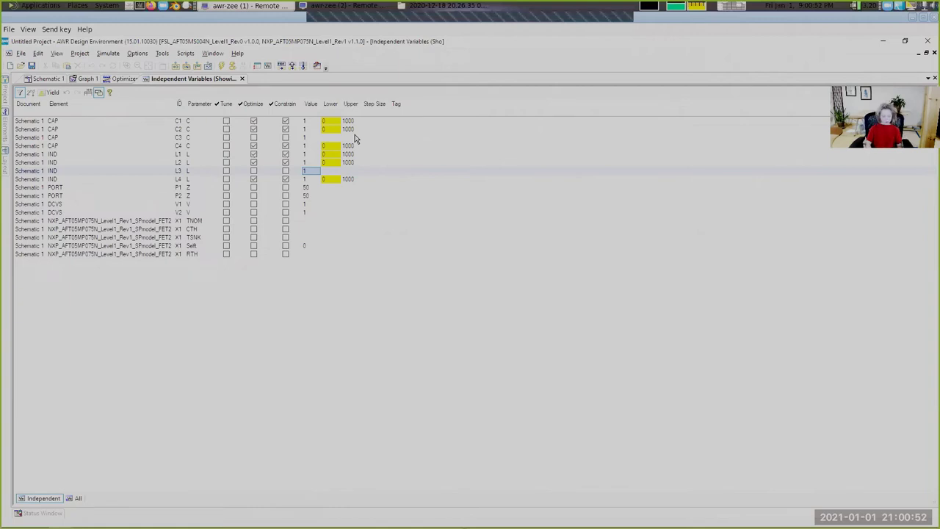
# - Enter 1500 as L3's value and 1E7 as C3's value in the Independent Variables table
pyautogui.write('1500')
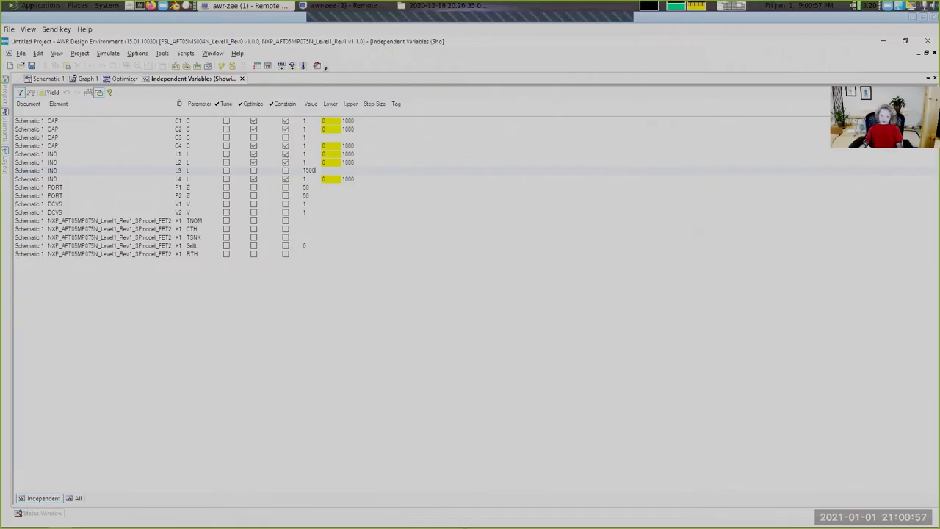
pyautogui.press('Up')
pyautogui.press('Up')
pyautogui.press('Up')
pyautogui.press('Up')
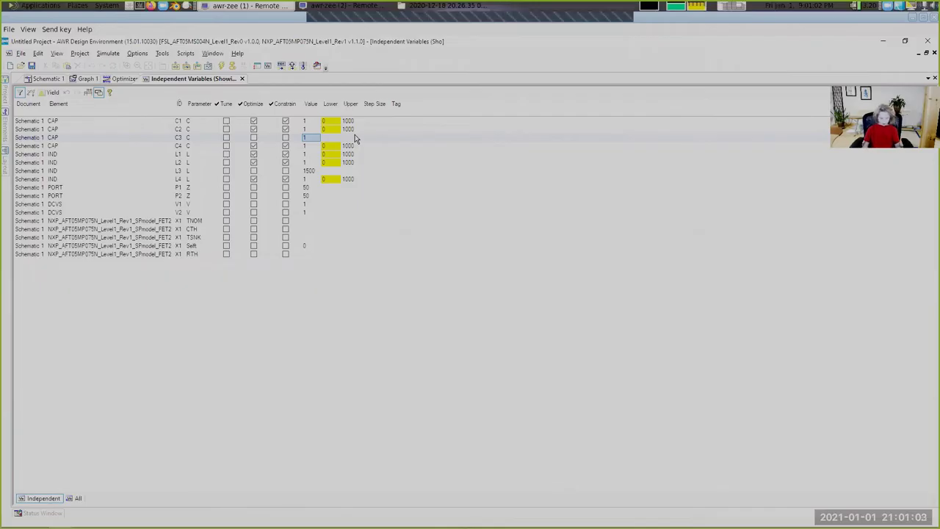
pyautogui.write('1E7')
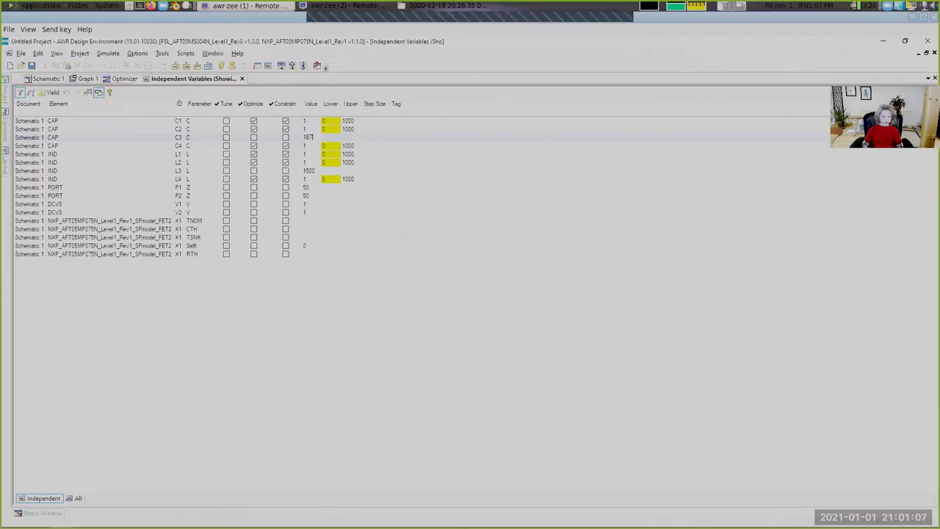
pyautogui.press('Tab')
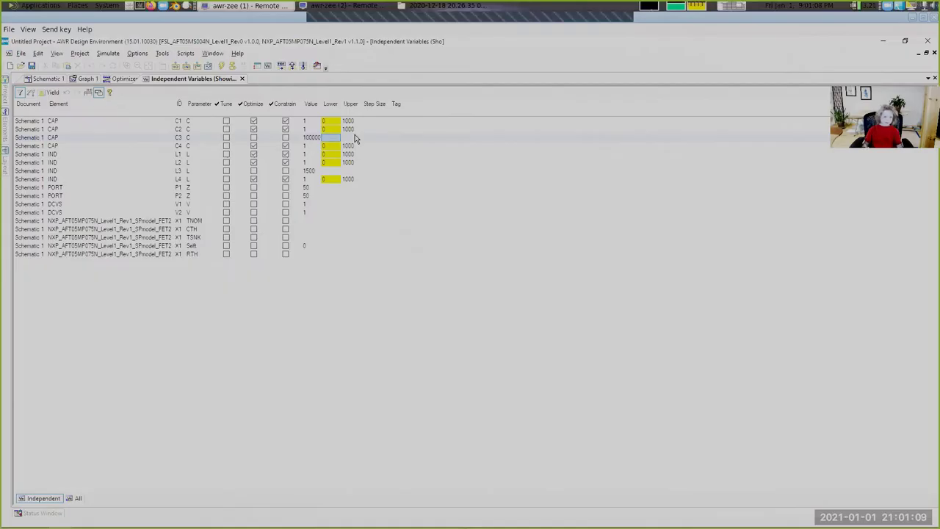
pyautogui.press('Up')
pyautogui.press('Left')
pyautogui.press('Left')
pyautogui.press('Left')
pyautogui.press('Down')
pyautogui.press('Right')
pyautogui.press('Right')
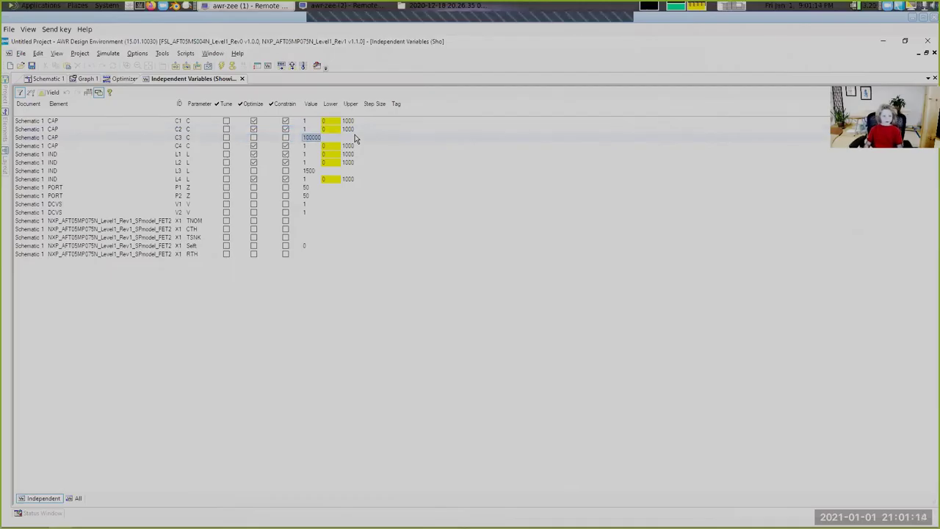
# - Run the optimizer while watching Graph 1, stopping it after 267 iterations at cost 1487.58
pyautogui.click(124, 79)
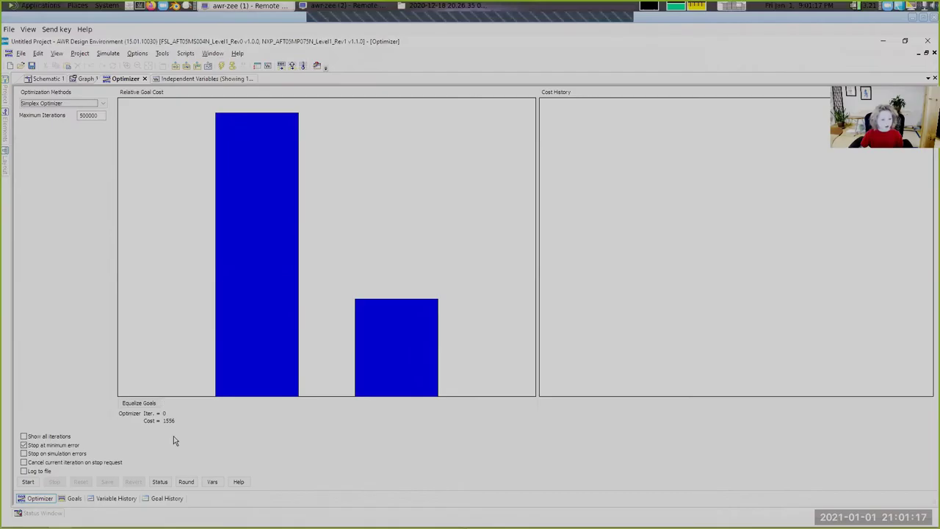
pyautogui.click(39, 483)
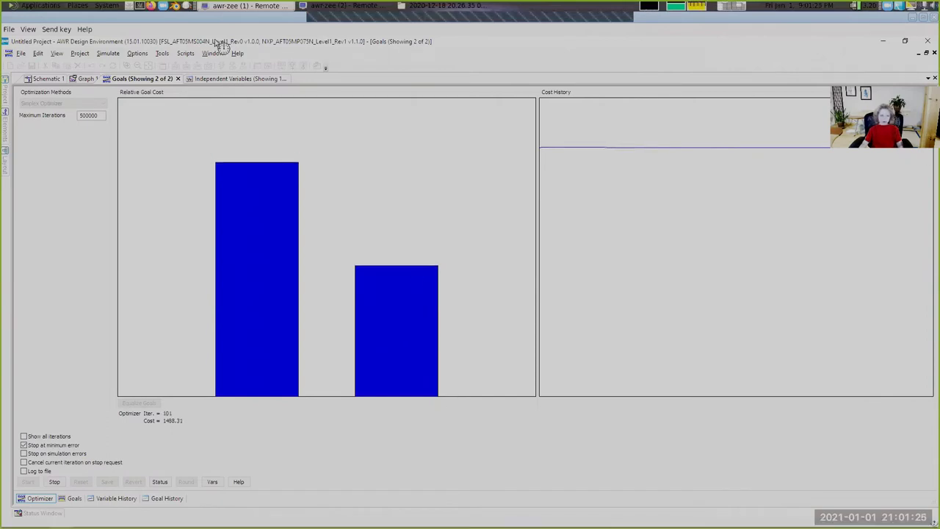
pyautogui.click(74, 81)
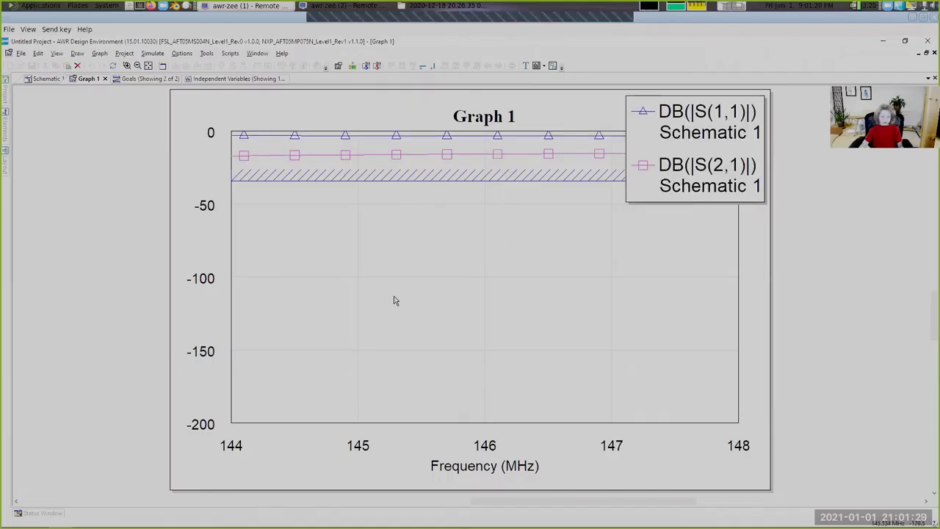
pyautogui.click(161, 82)
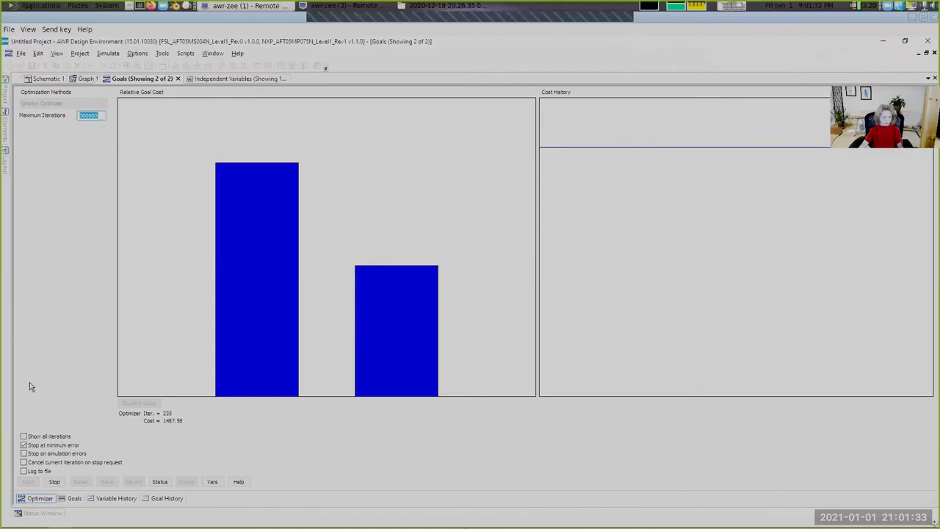
pyautogui.click(57, 482)
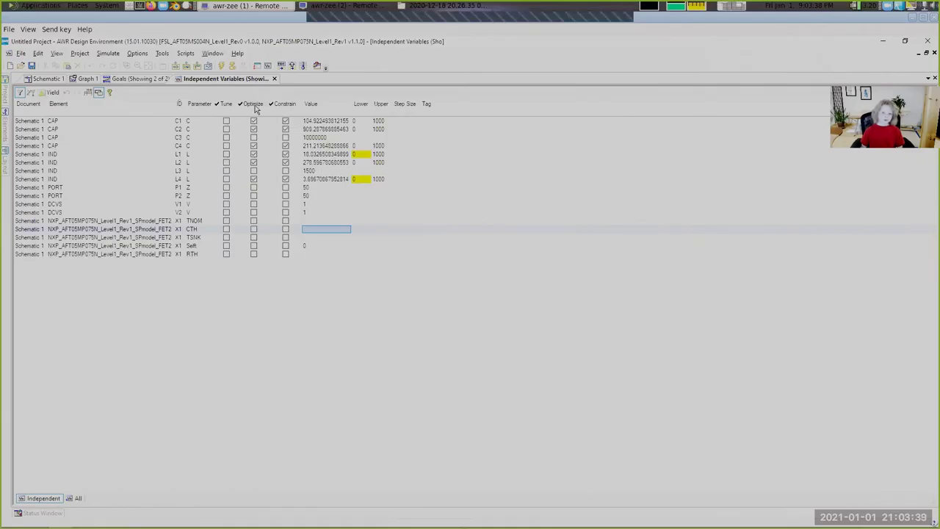
# - Change capacitor C4 to 12 pF in Schematic 1 and verify it in the variables table
pyautogui.click(46, 79)
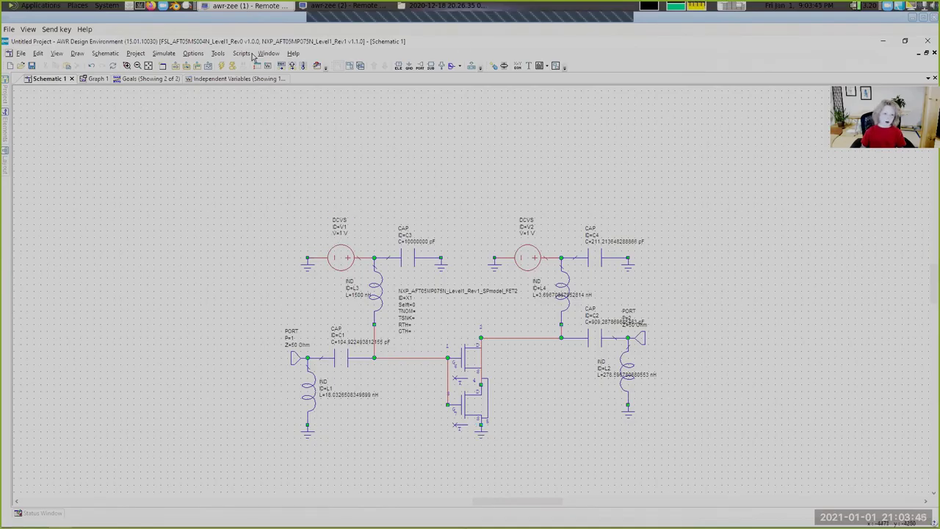
pyautogui.doubleClick(599, 237)
pyautogui.click(243, 78)
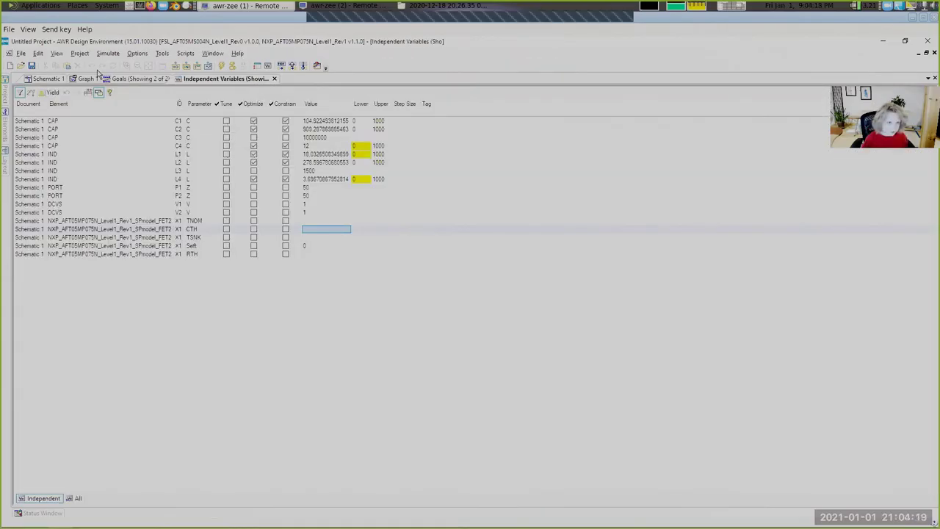
pyautogui.click(40, 79)
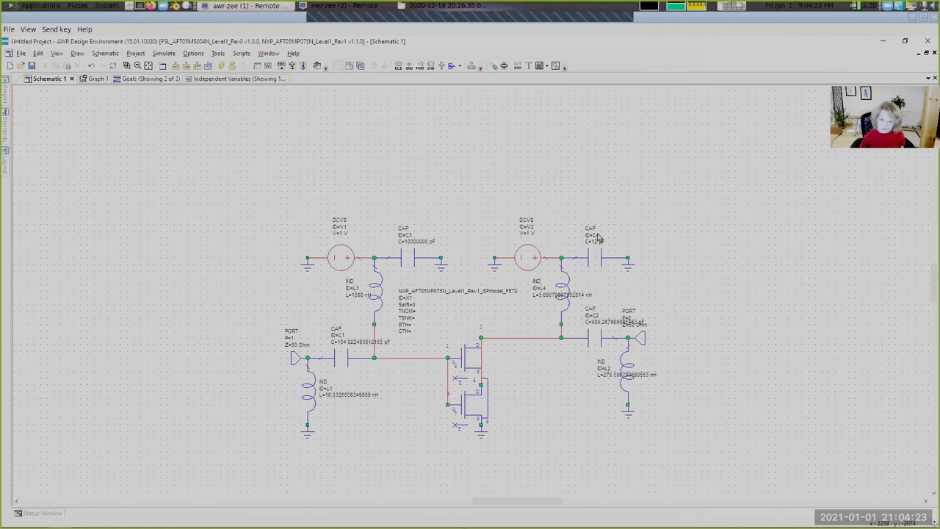
# - Rename the right DC voltage source V2 to Vds
pyautogui.click(598, 240)
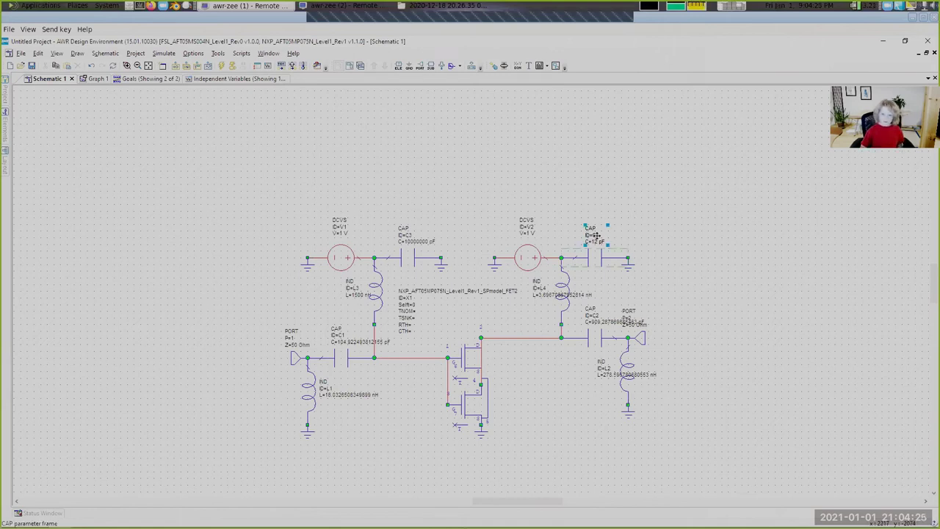
pyautogui.click(599, 236)
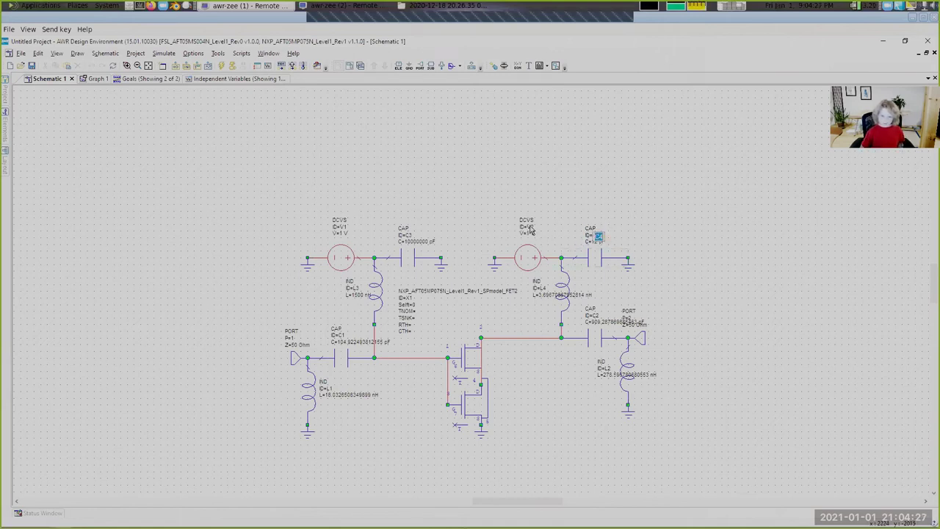
pyautogui.click(527, 228)
pyautogui.click(529, 228)
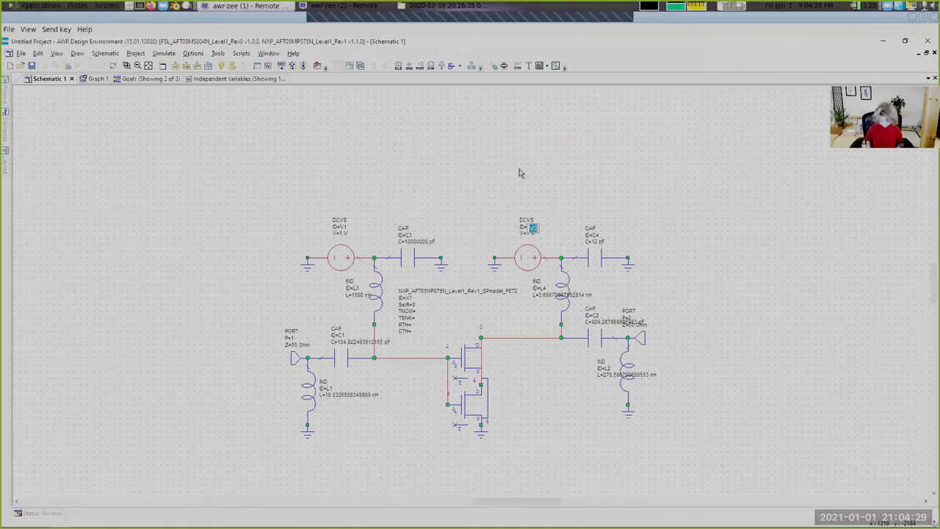
pyautogui.write('VDS')
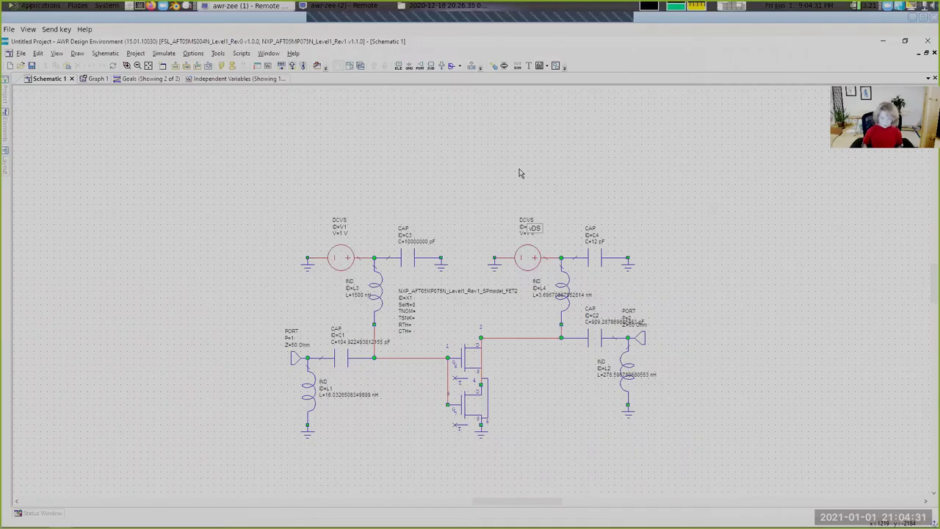
pyautogui.press('BackSpace')
pyautogui.press('BackSpace')
pyautogui.press('BackSpace')
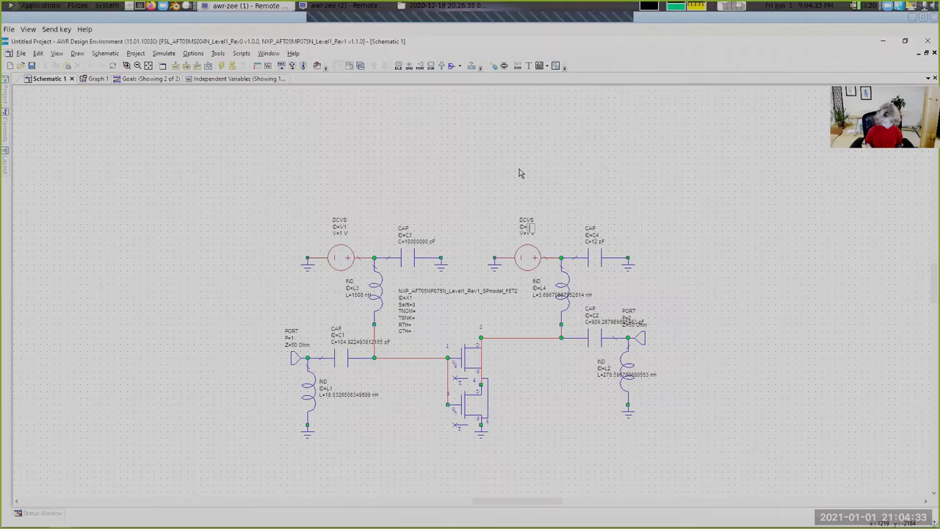
pyautogui.write('Vds')
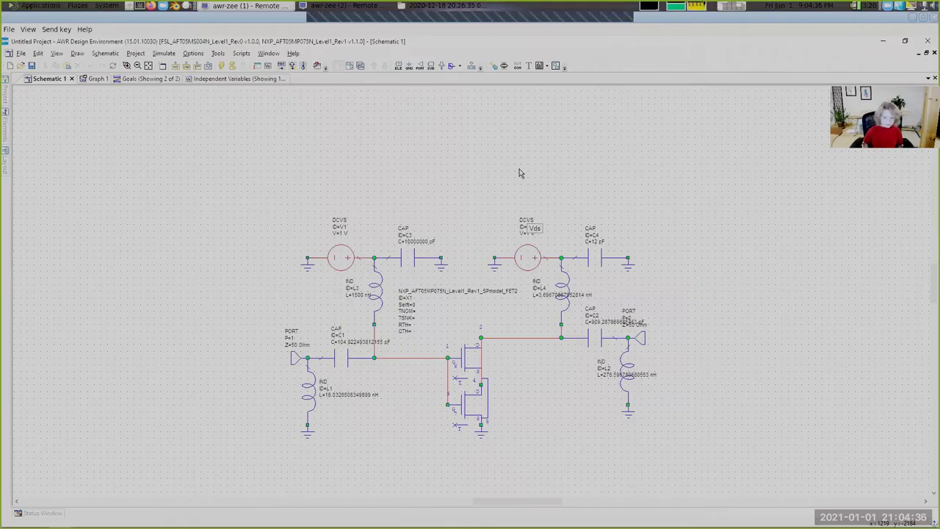
pyautogui.press('Return')
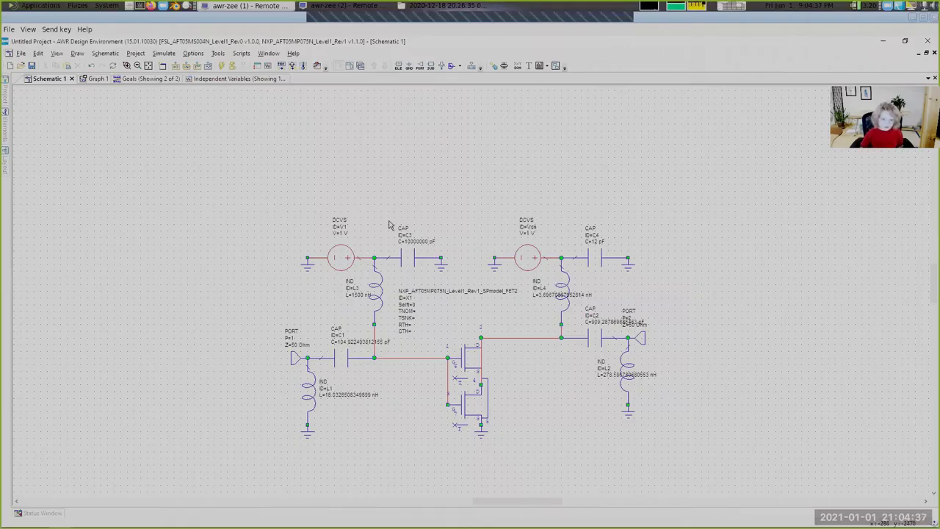
# - Rename the left DC voltage source V1 to Vgs
pyautogui.click(344, 229)
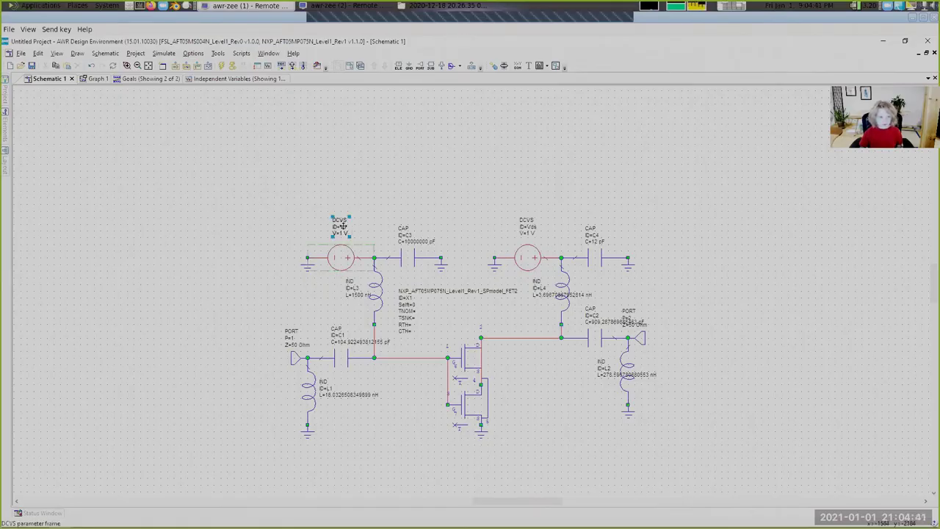
pyautogui.doubleClick(344, 228)
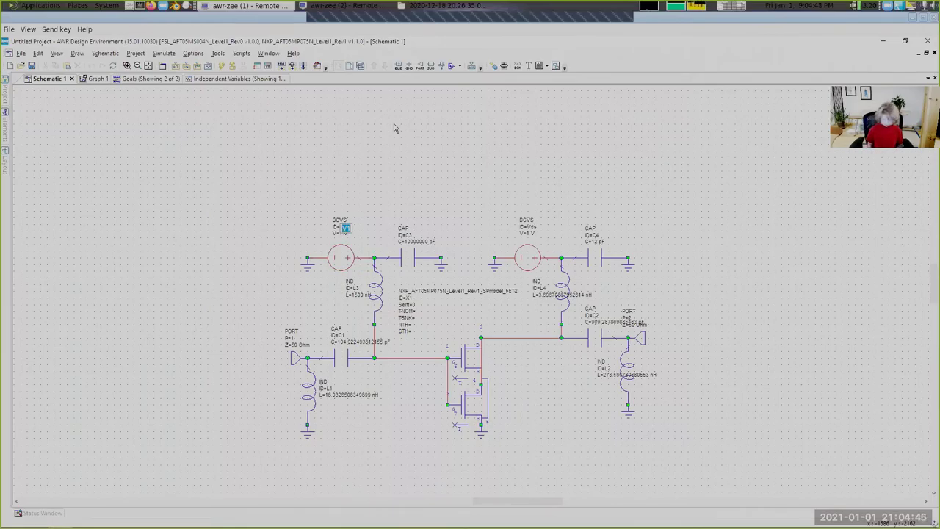
pyautogui.write('Vgs')
pyautogui.press('Return')
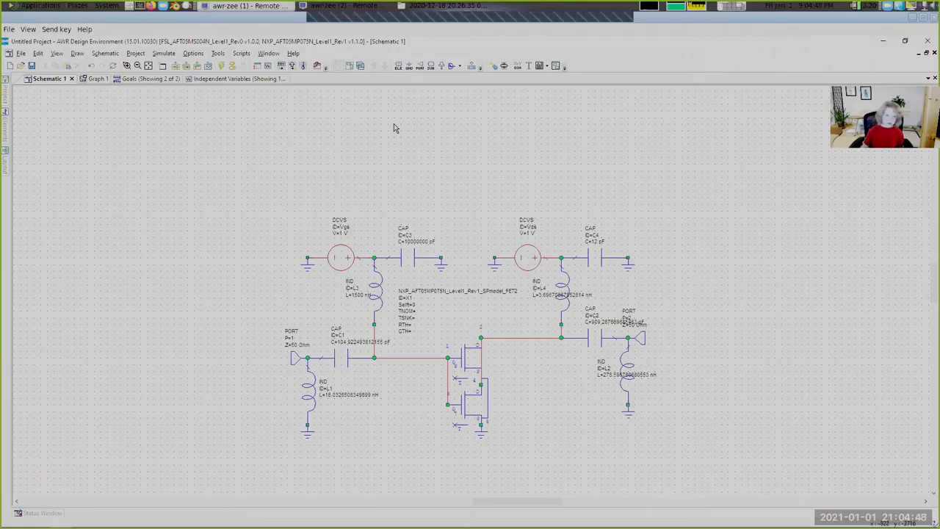
# - Mark Vgs for optimization with bounds of 2 to 7 V
pyautogui.click(254, 80)
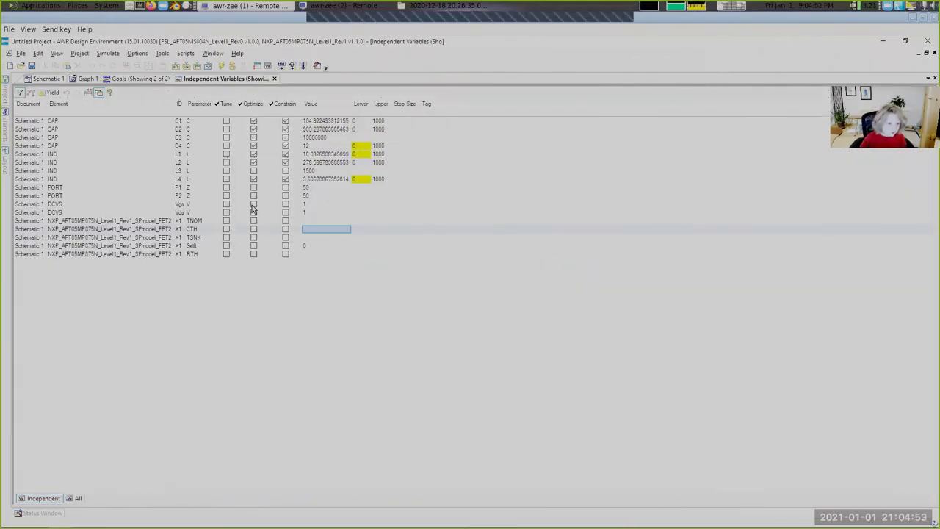
pyautogui.click(254, 205)
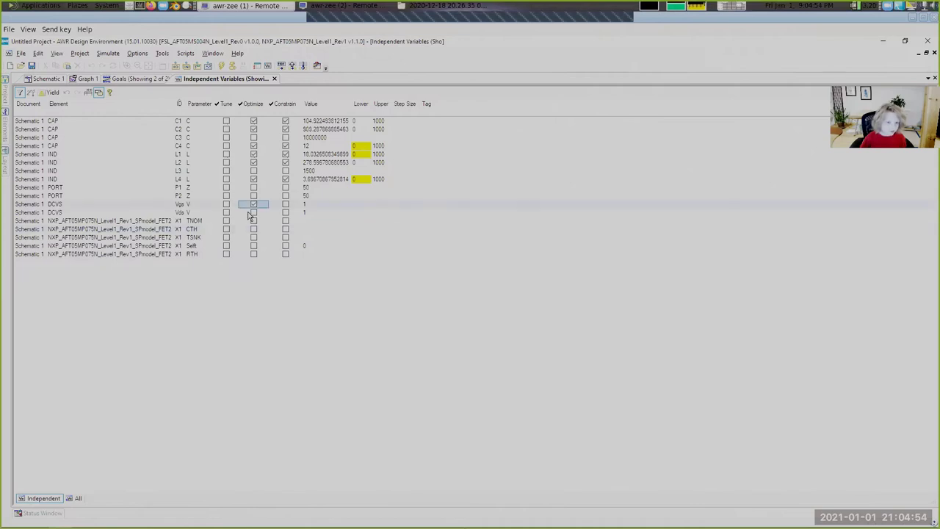
pyautogui.click(364, 204)
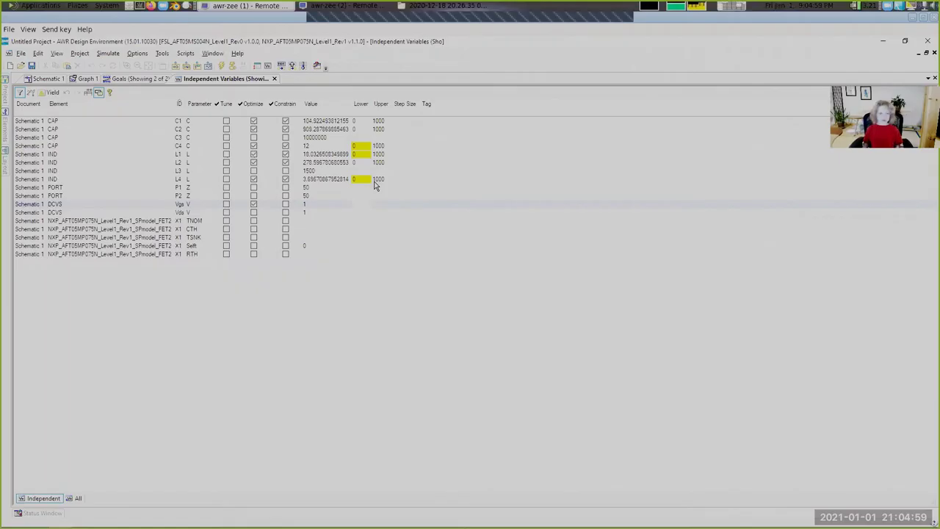
pyautogui.write('2')
pyautogui.press('Tab')
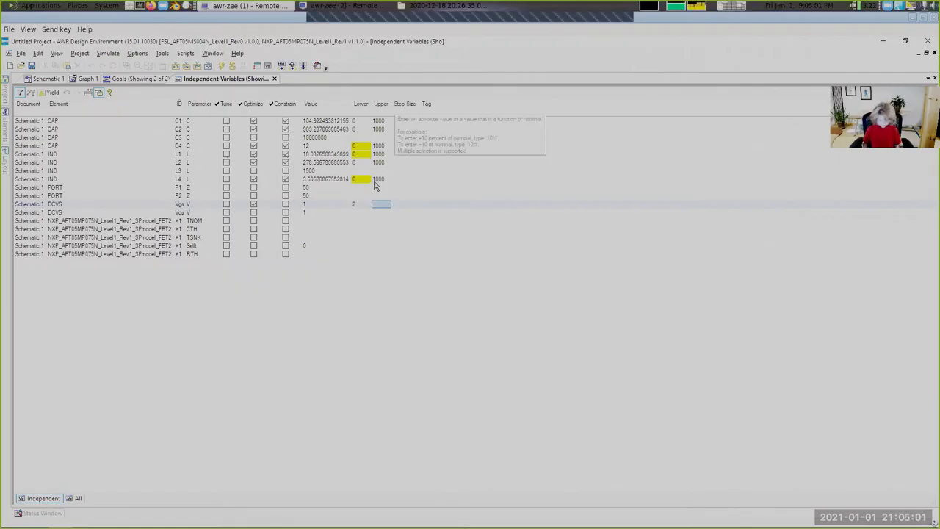
pyautogui.write('1')
pyautogui.press('Return')
# - Enable the Vgs constraint and set its value to 4.5 V
pyautogui.press('Up')
pyautogui.press('Left')
pyautogui.press('Right')
pyautogui.press('Down')
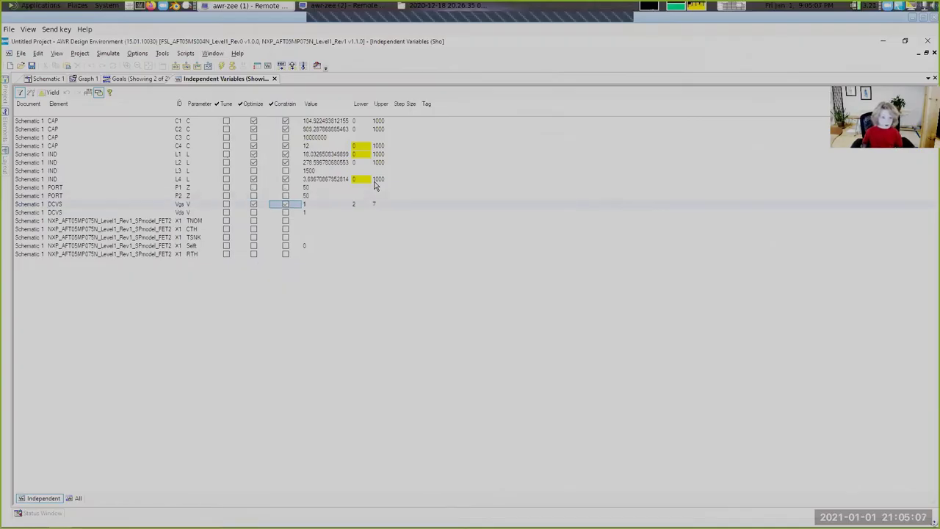
pyautogui.press('Up')
pyautogui.press('Down')
pyautogui.press('Right')
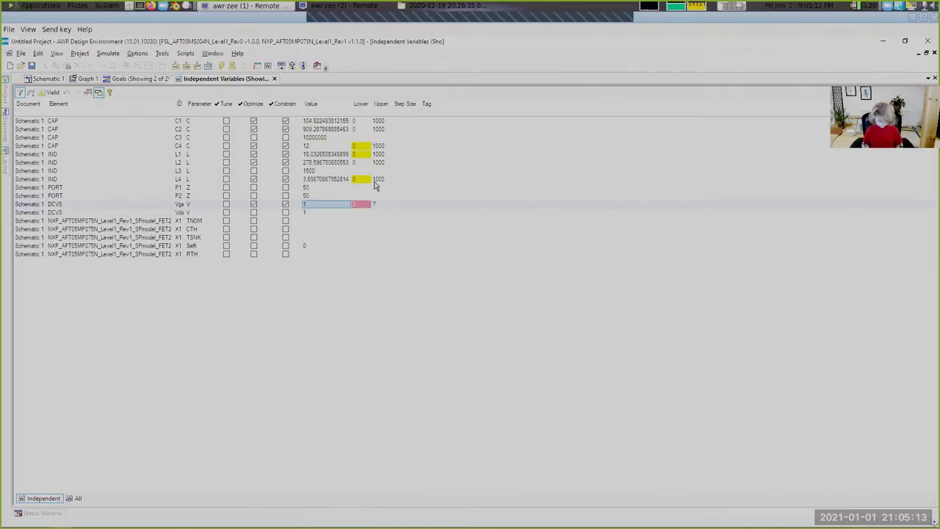
pyautogui.write('4.5')
pyautogui.press('Return')
pyautogui.hotkey('ctrl', 'Tab')
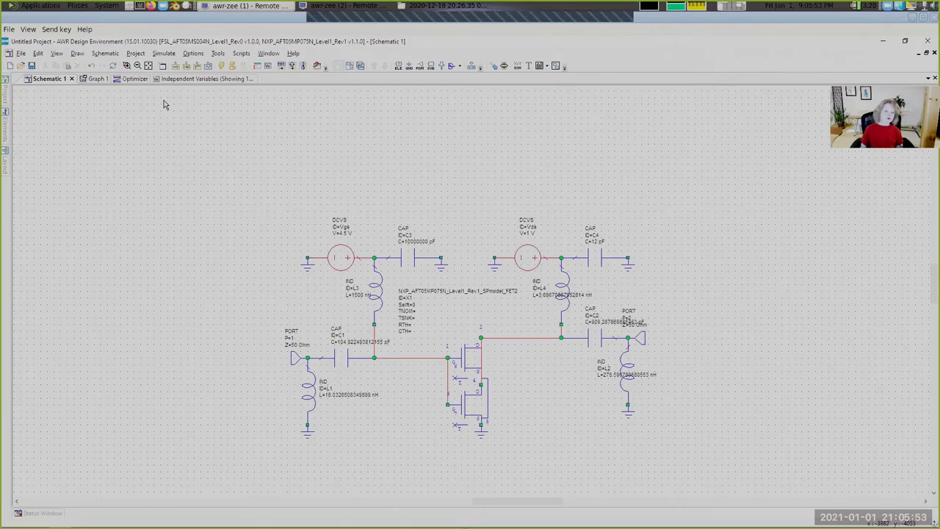
# - Exclude inductor L4 from optimization and set its value and upper limit to 1500 nH
pyautogui.click(184, 79)
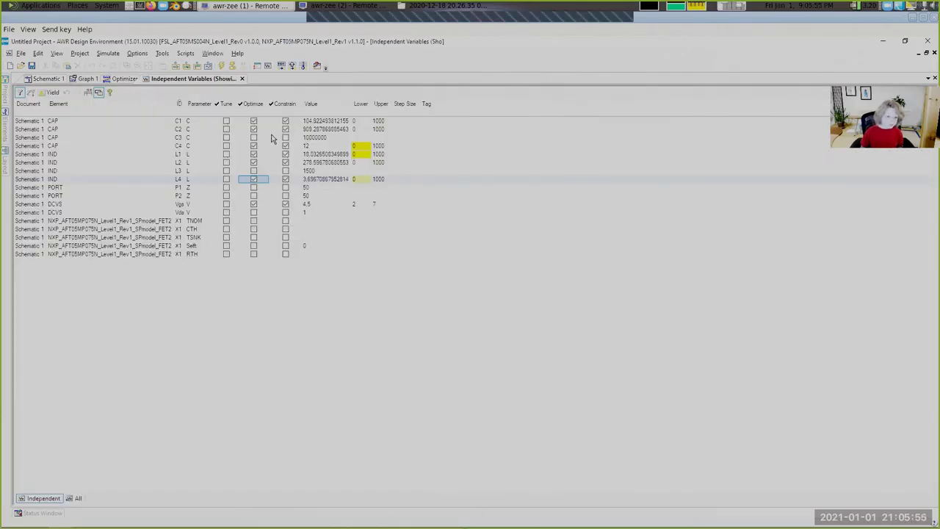
pyautogui.click(253, 181)
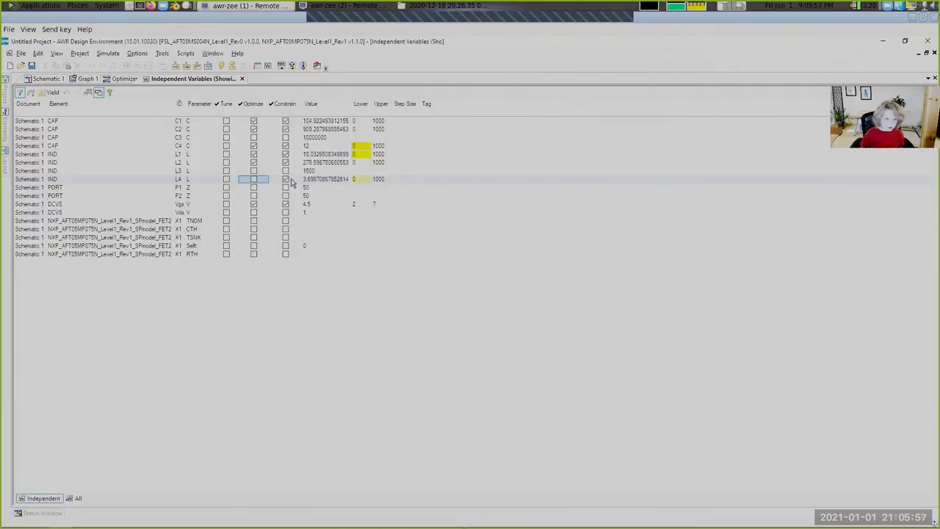
pyautogui.click(328, 180)
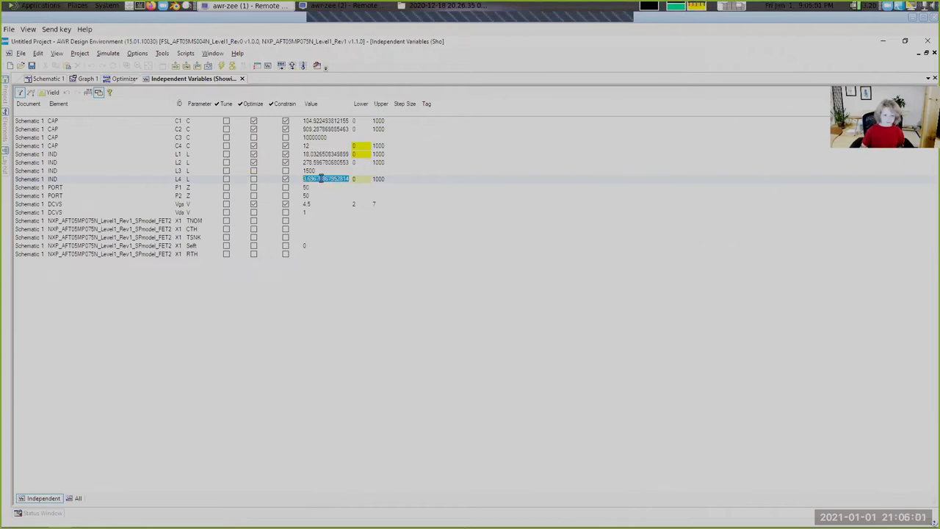
pyautogui.write('1500')
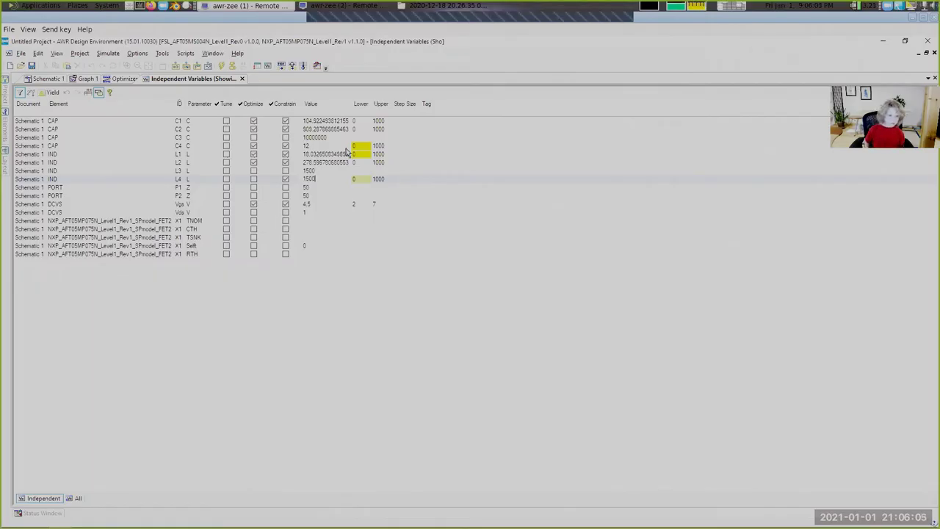
pyautogui.press('Return')
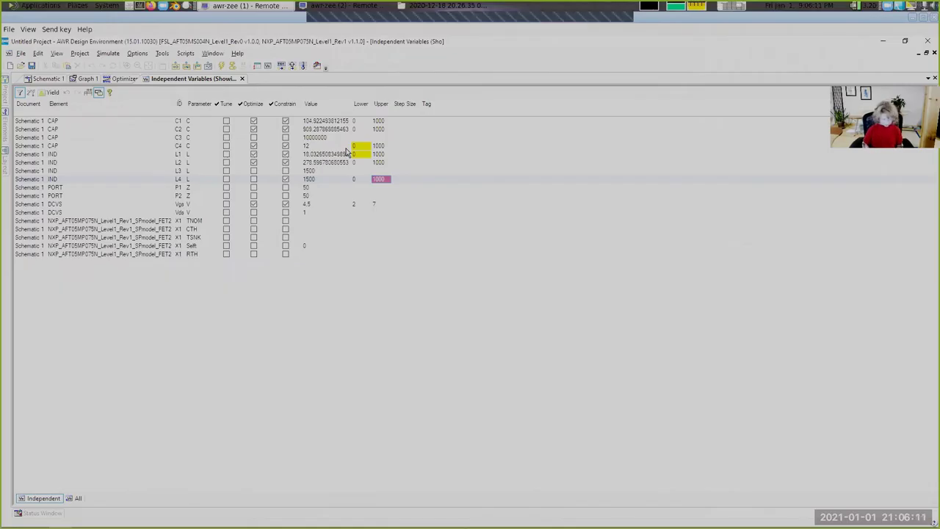
pyautogui.write('15')
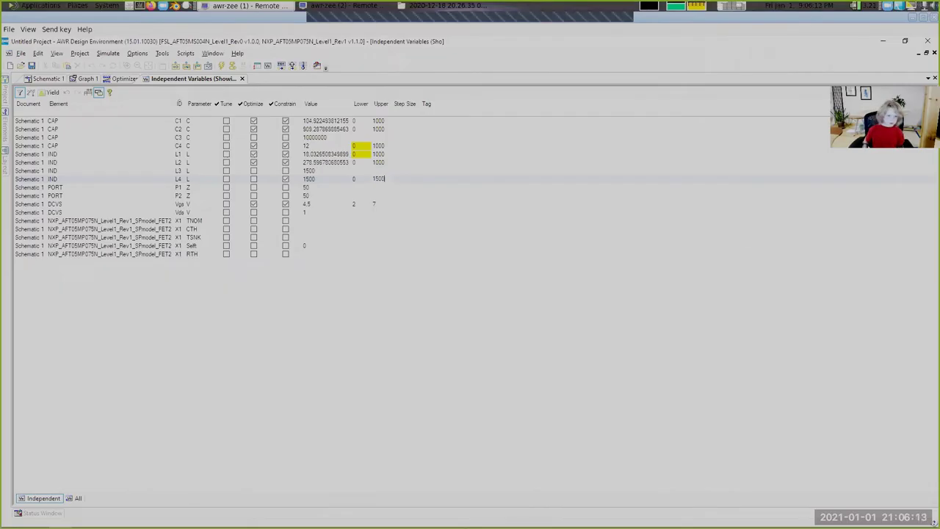
pyautogui.write('00')
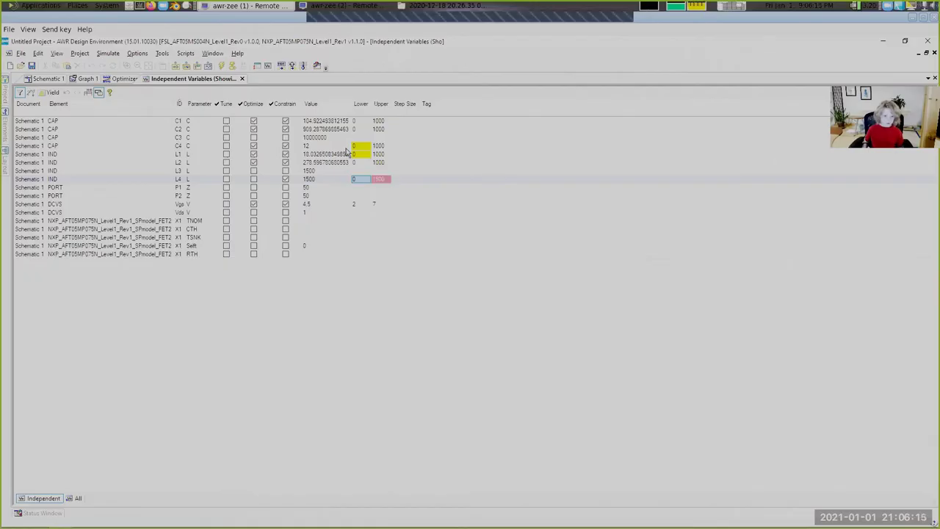
pyautogui.hotkey('shift', 'Tab')
pyautogui.hotkey('shift', 'Tab')
pyautogui.hotkey('shift', 'Tab')
pyautogui.press('Tab')
pyautogui.press('Tab')
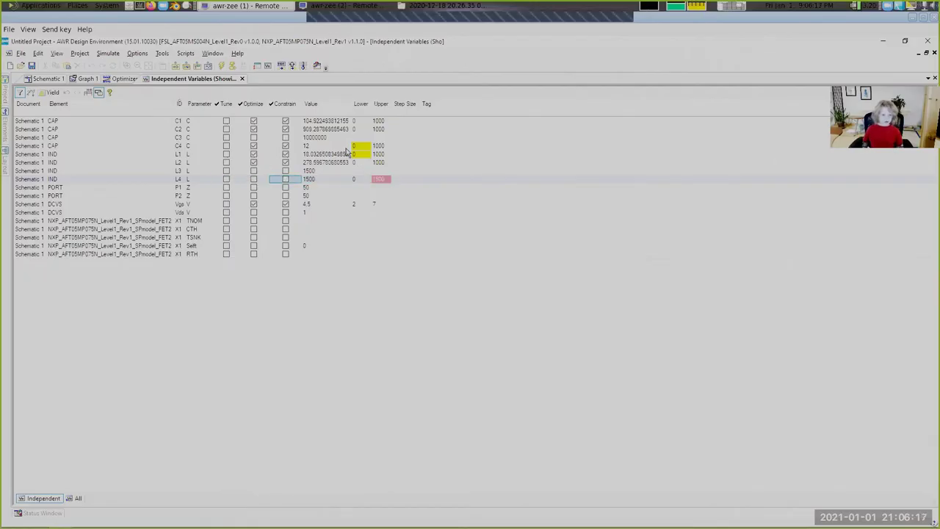
pyautogui.press('Up')
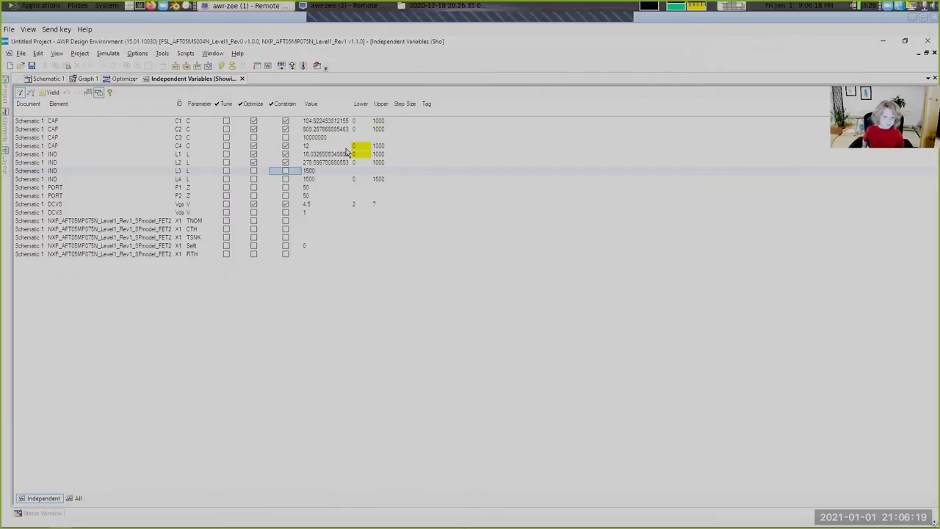
pyautogui.press('Up')
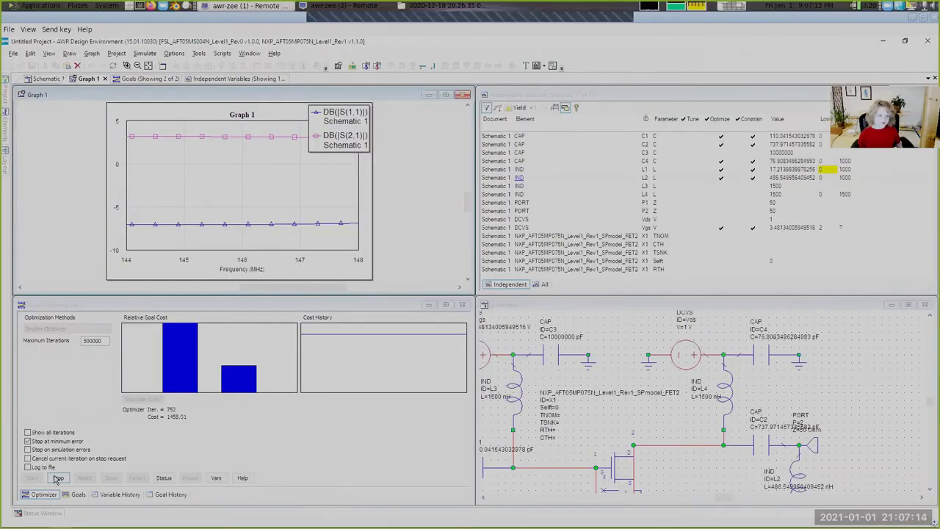
# - Stop the optimizer and fix C4 at 1e7 pF with Optimize and Constrain cleared
pyautogui.click(59, 479)
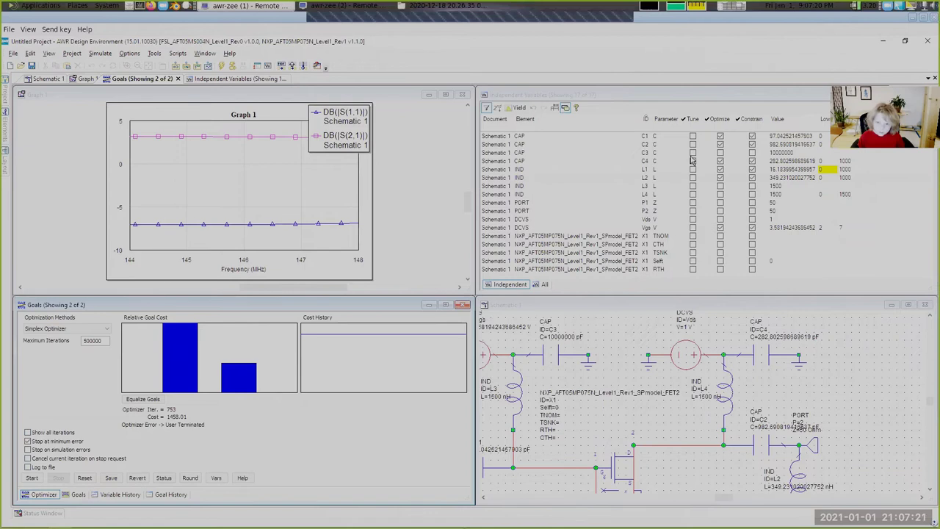
pyautogui.click(720, 162)
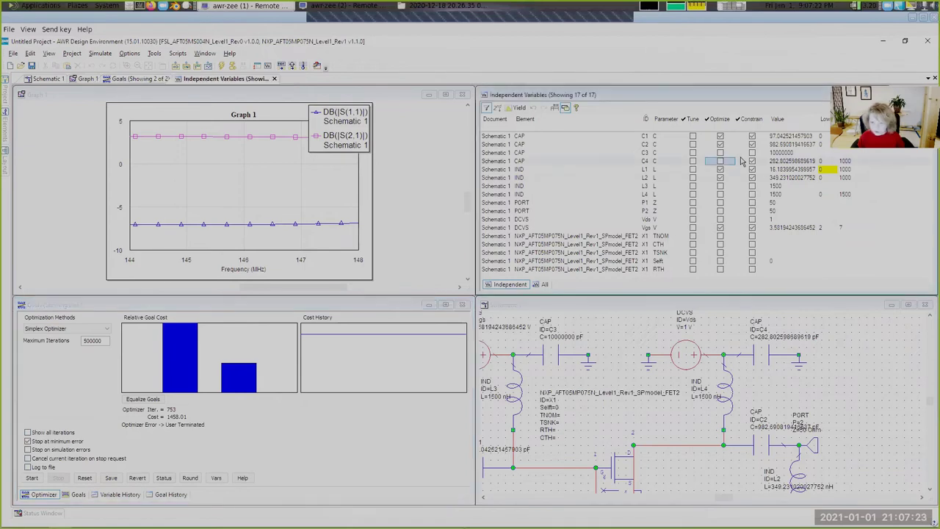
pyautogui.click(752, 162)
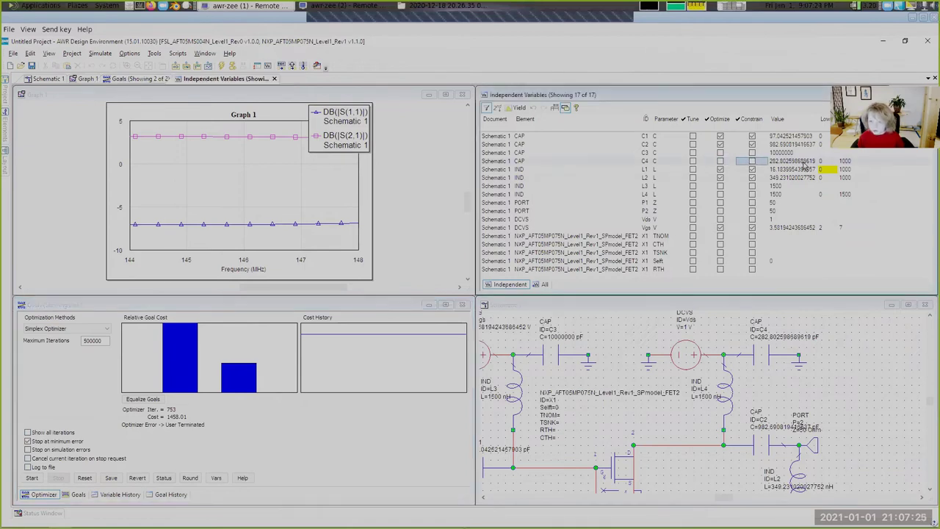
pyautogui.click(803, 162)
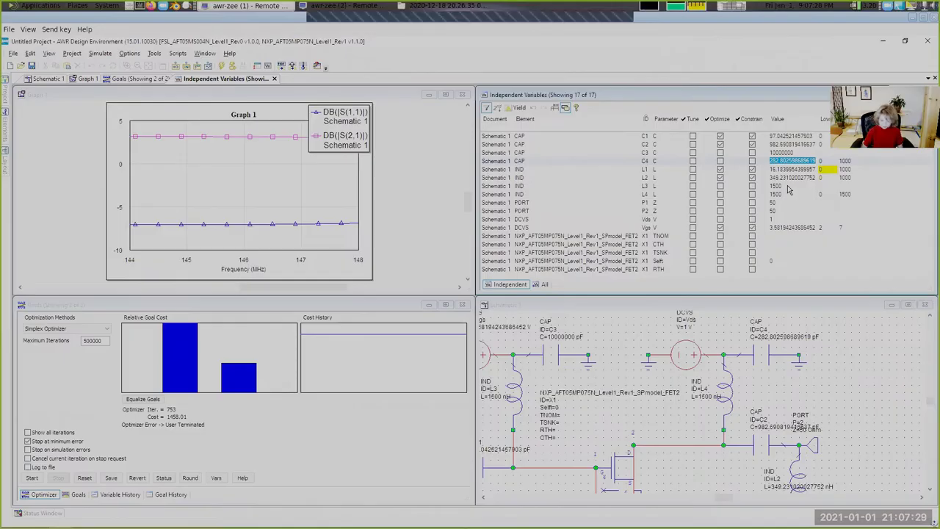
pyautogui.write('e')
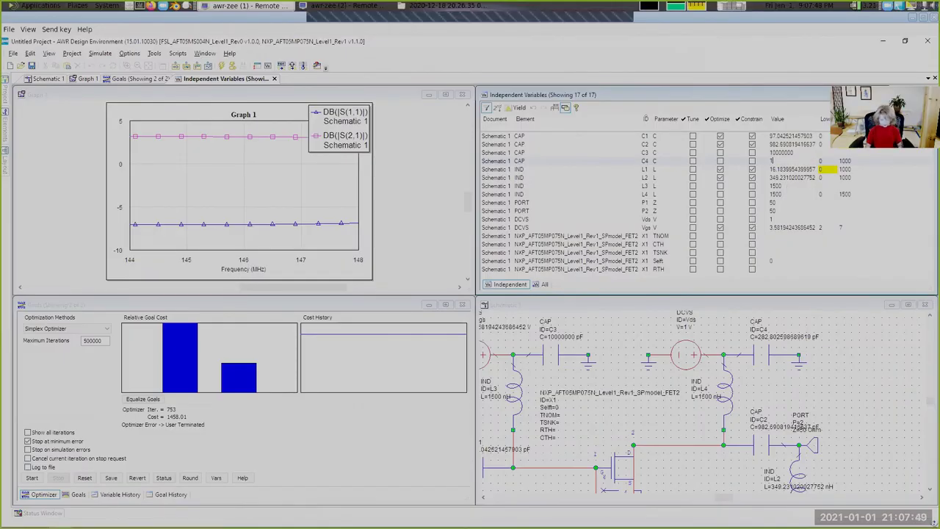
pyautogui.write('7')
pyautogui.press('Return')
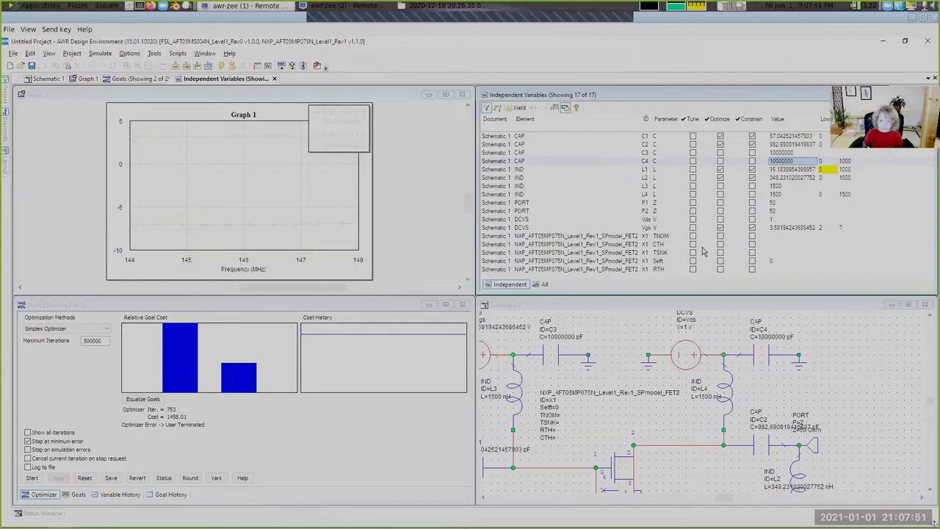
pyautogui.press('Tab')
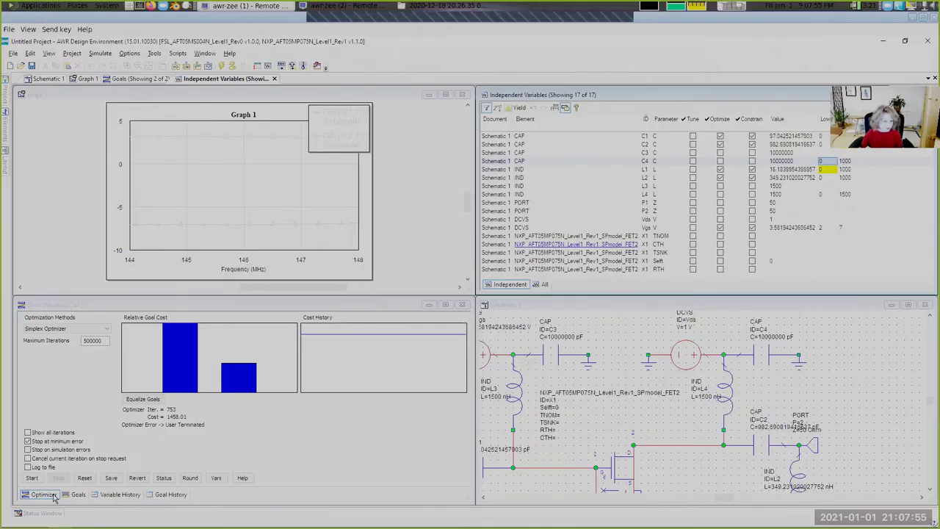
# - Run the optimizer with C4 fixed until about iteration 273, then stop it
pyautogui.click(32, 478)
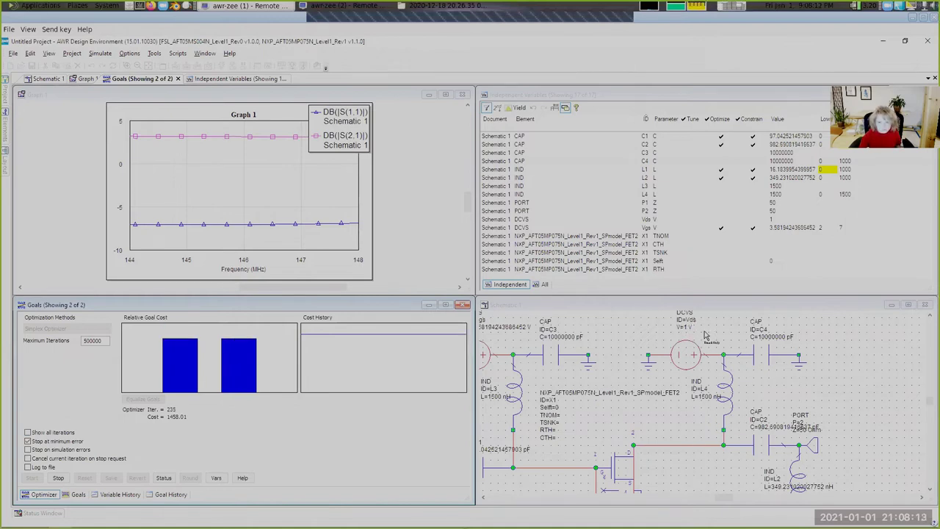
pyautogui.click(59, 478)
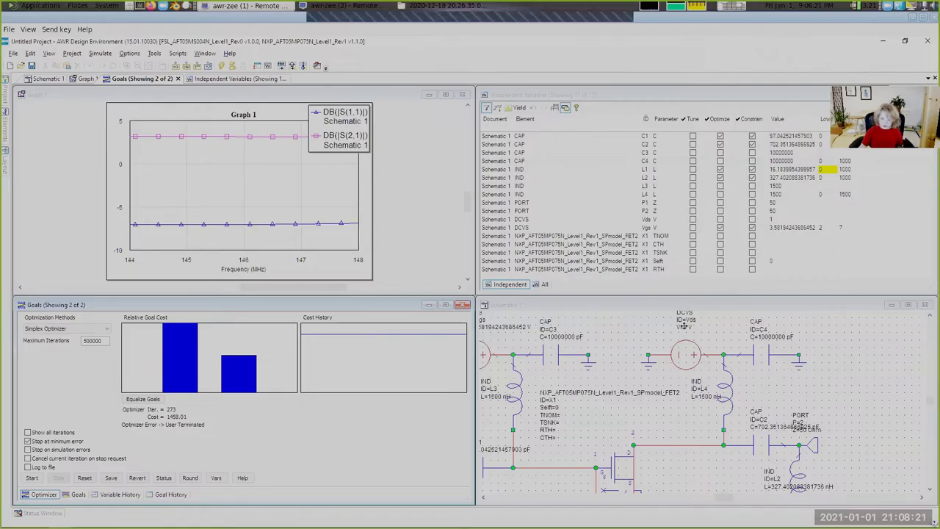
# - Set the Vds drain supply in Schematic 1 to 12 V and restart the optimizer
pyautogui.click(685, 327)
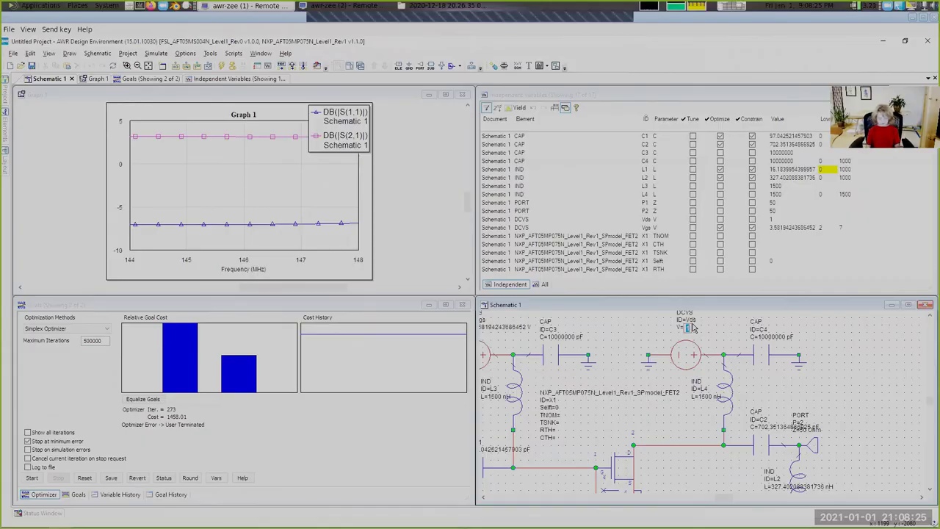
pyautogui.press('Return')
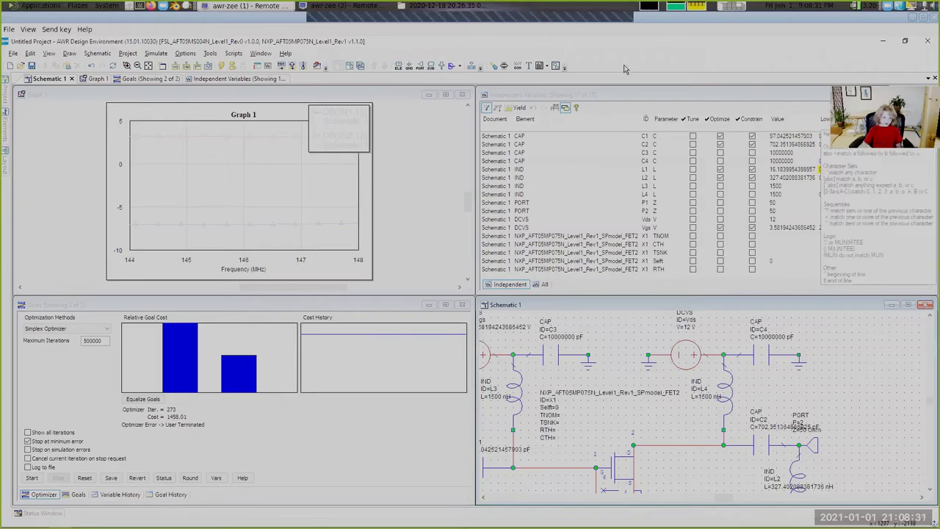
pyautogui.click(40, 479)
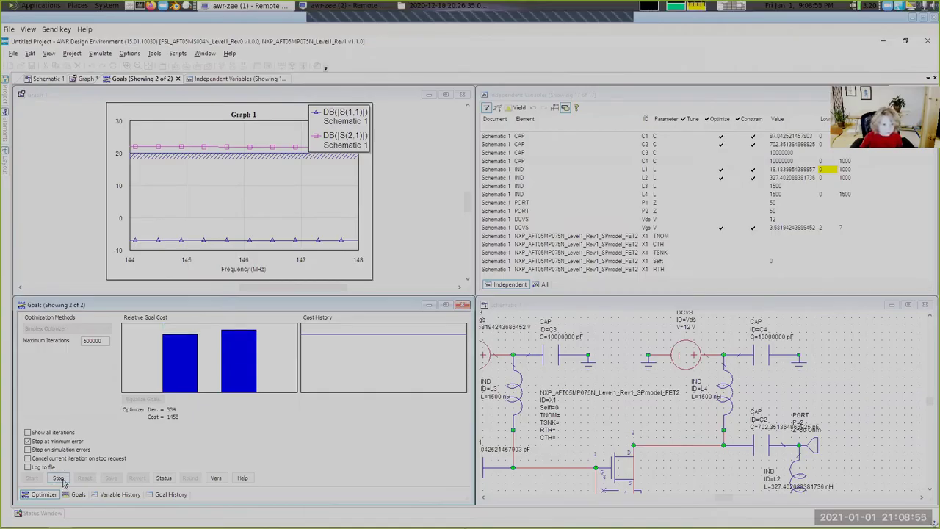
# - Stop the optimizer and review the S(1,1) < −34 goal
pyautogui.click(58, 478)
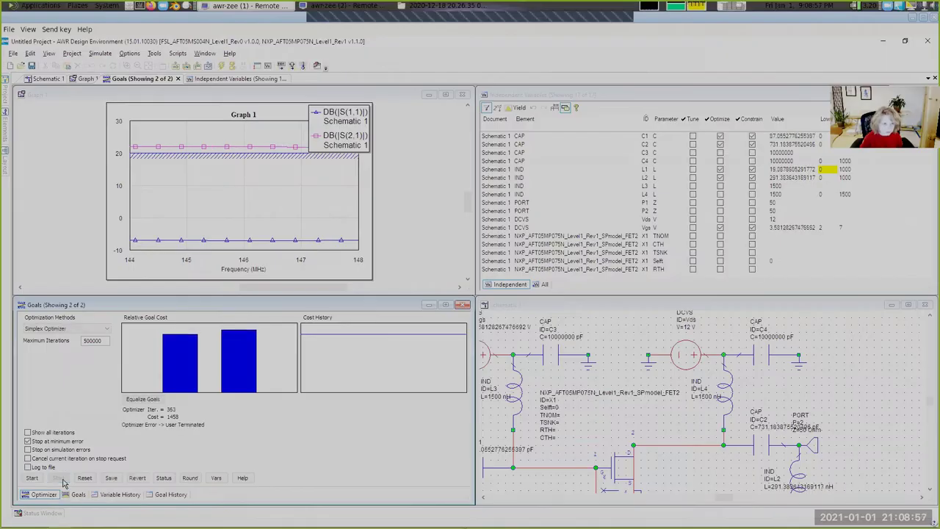
pyautogui.moveTo(3, 85)
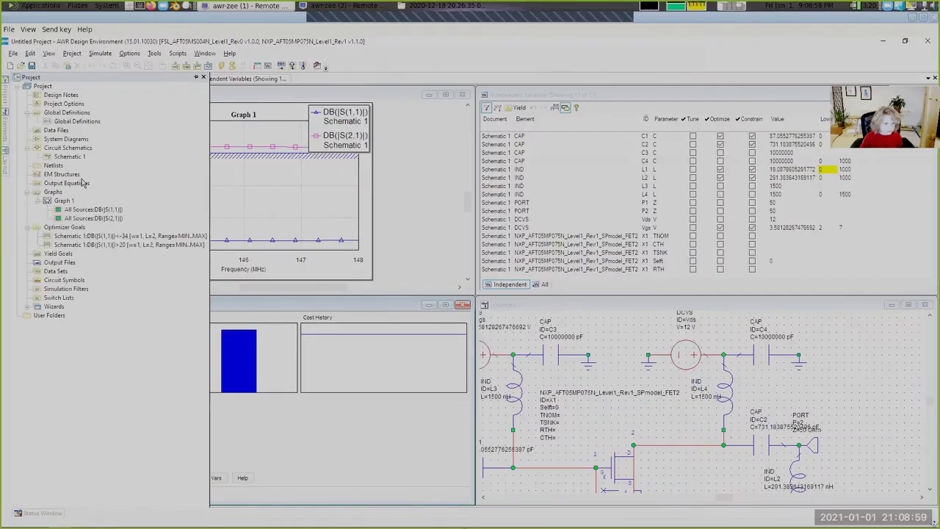
pyautogui.doubleClick(94, 236)
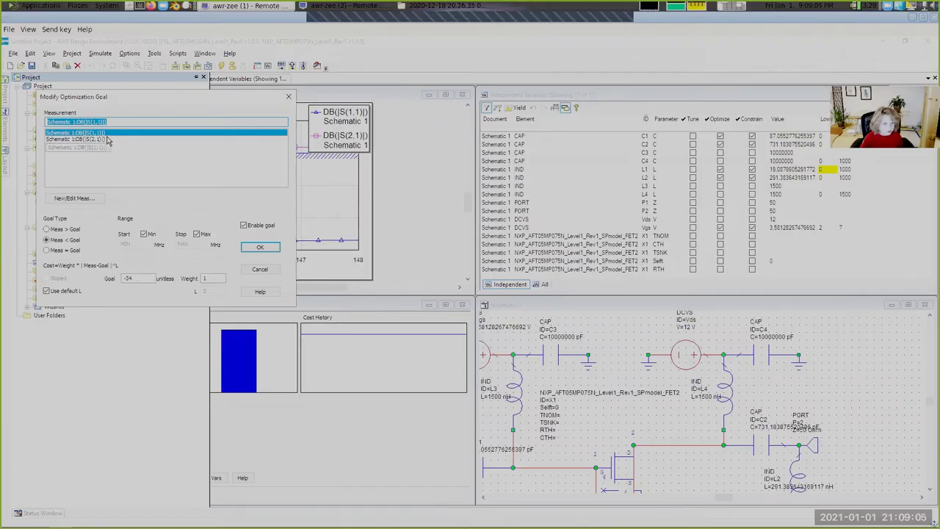
pyautogui.click(253, 247)
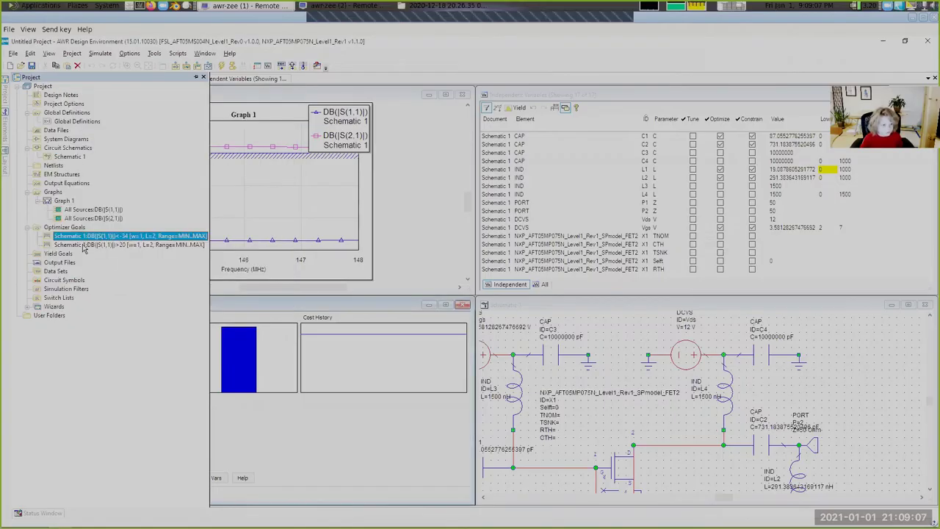
# - Retarget the second goal from S(1,1) to S(2,1) > 20 and restart the optimization
pyautogui.doubleClick(169, 245)
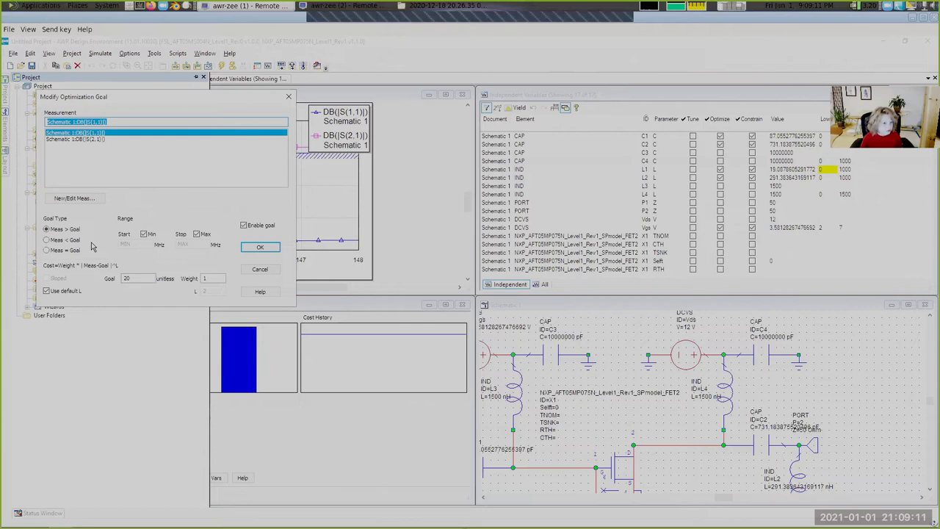
pyautogui.click(103, 141)
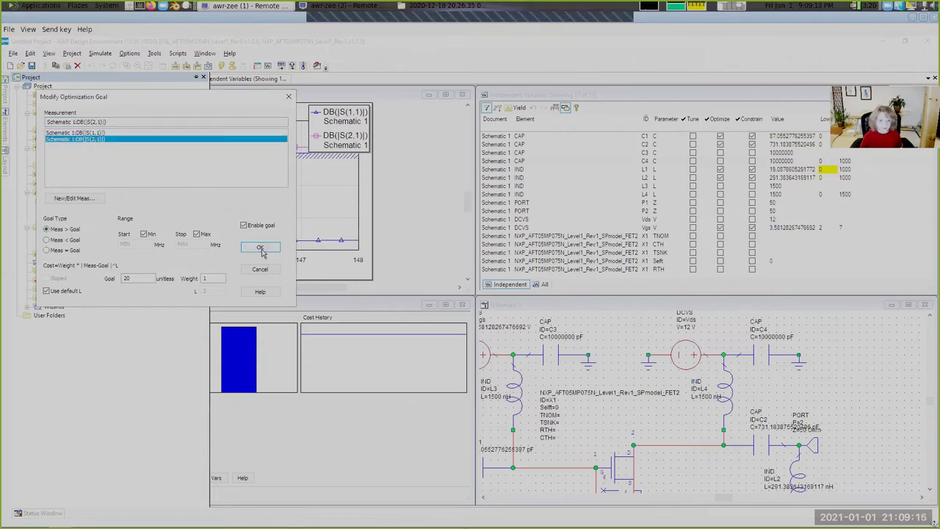
pyautogui.click(261, 248)
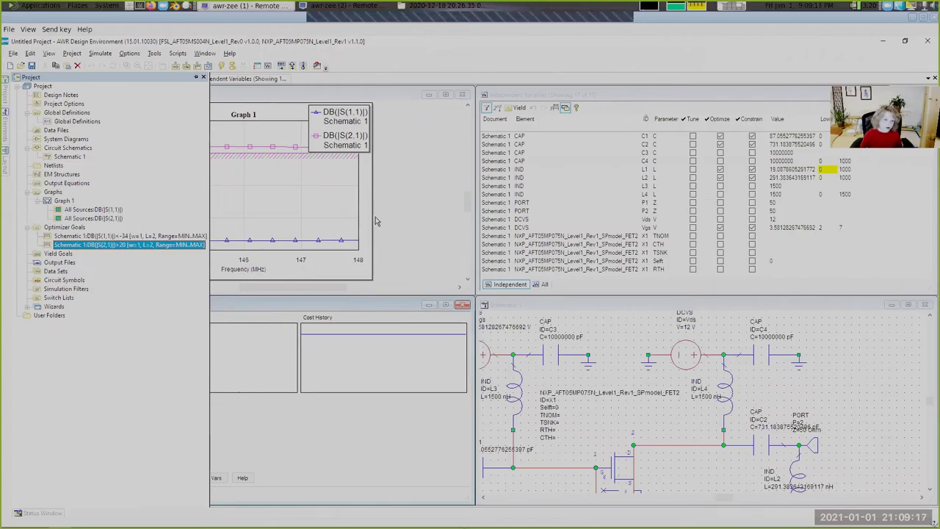
pyautogui.click(373, 243)
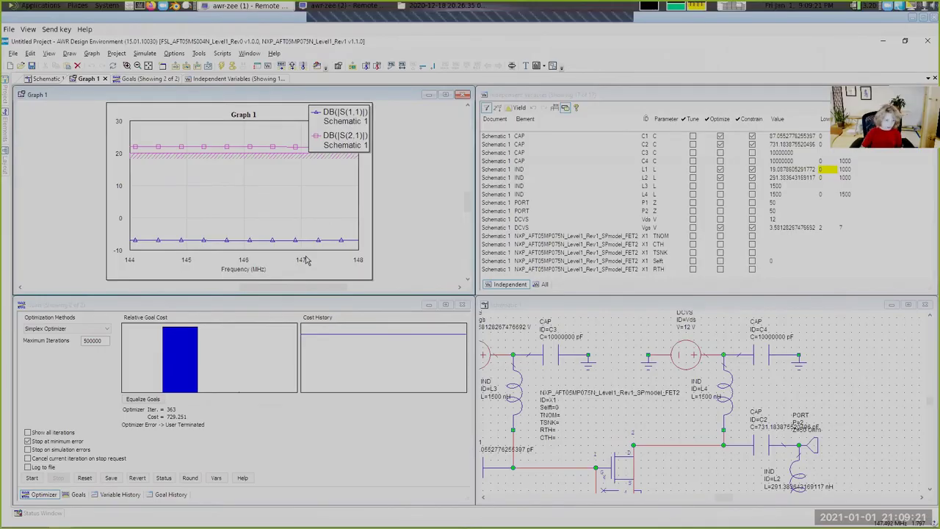
pyautogui.click(33, 477)
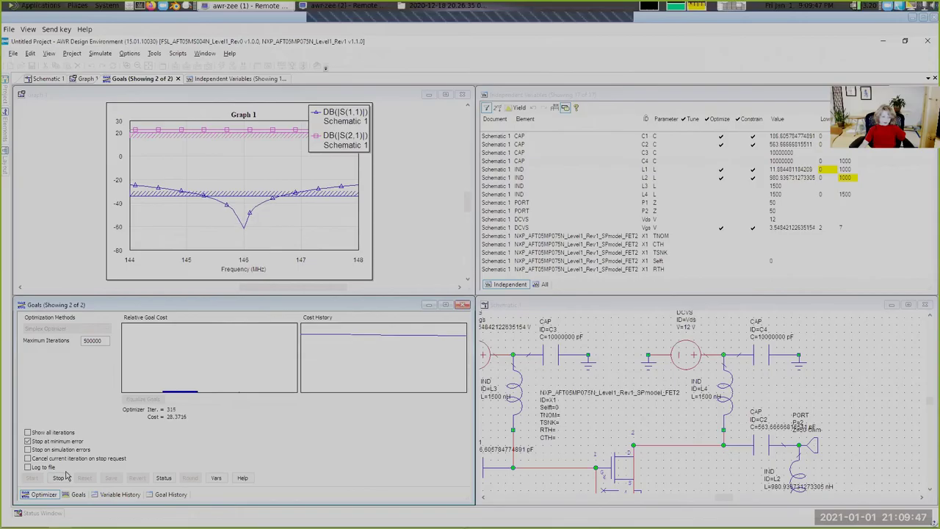
# - Check the S11 trace on Graph 1, then stop the optimizer at cost about 28.34
pyautogui.click(234, 240)
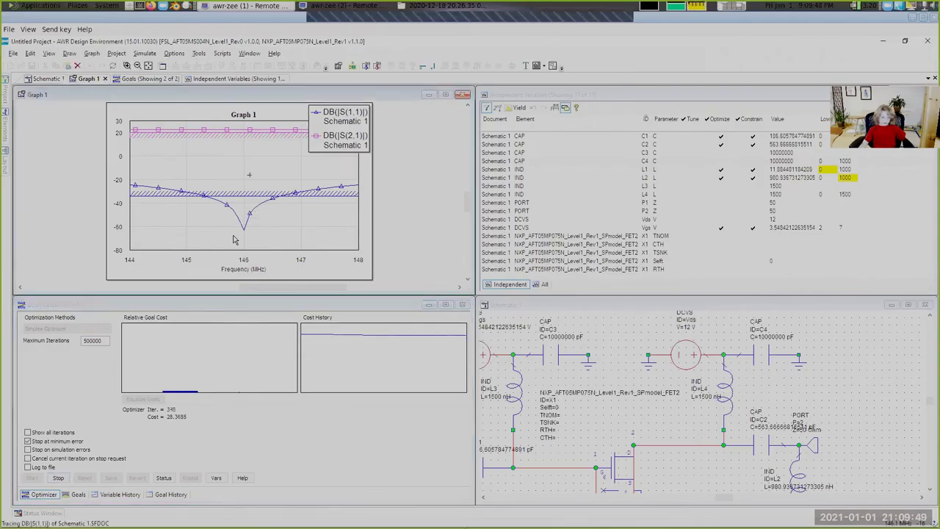
pyautogui.moveTo(252, 212)
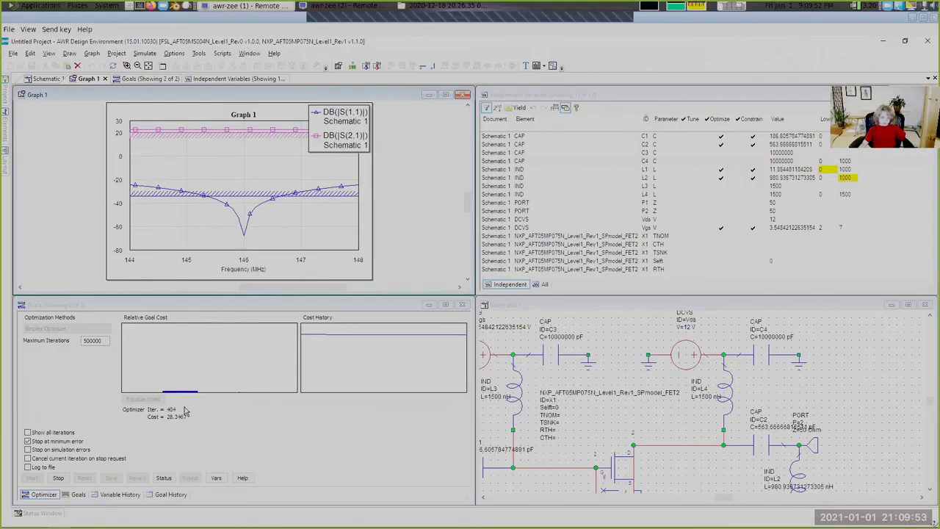
pyautogui.click(60, 485)
pyautogui.click(59, 481)
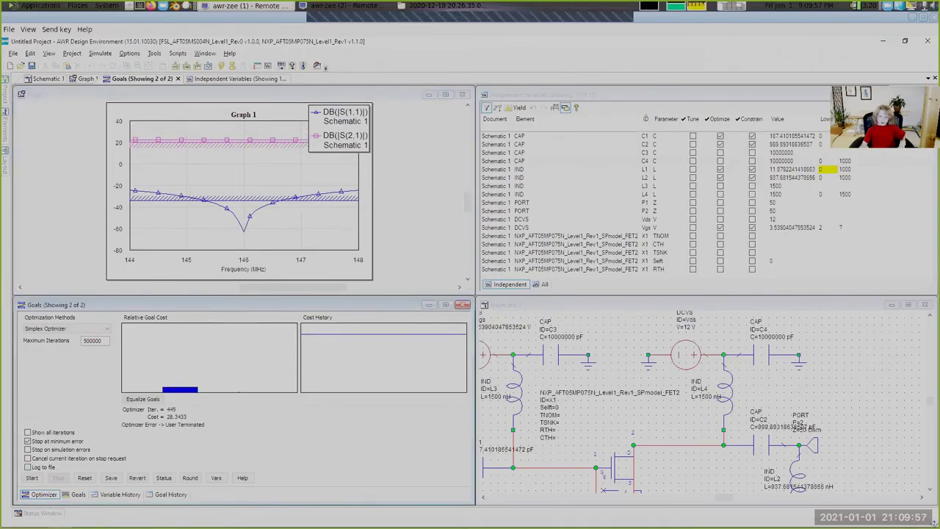
# - Maximize Schematic 1 and rename the FET's ID to Boba_Fett
pyautogui.click(908, 304)
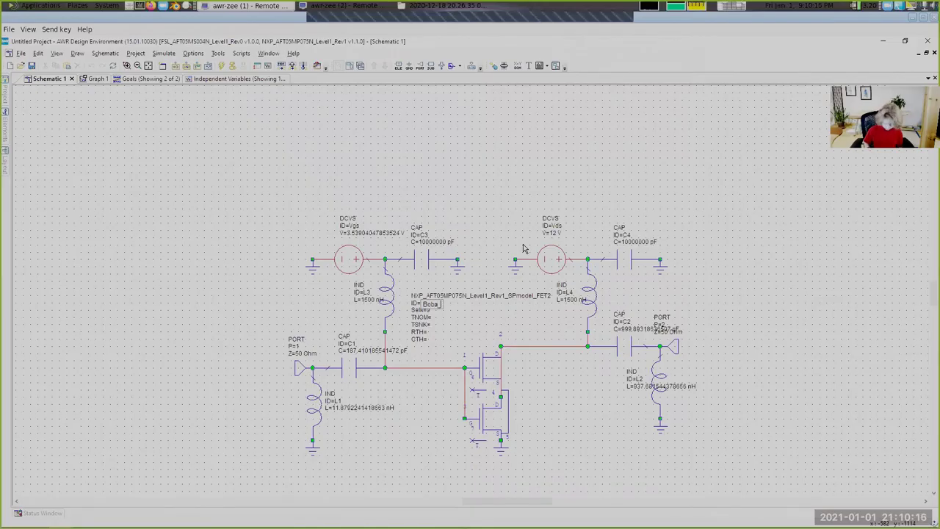
pyautogui.write('Boba_fe')
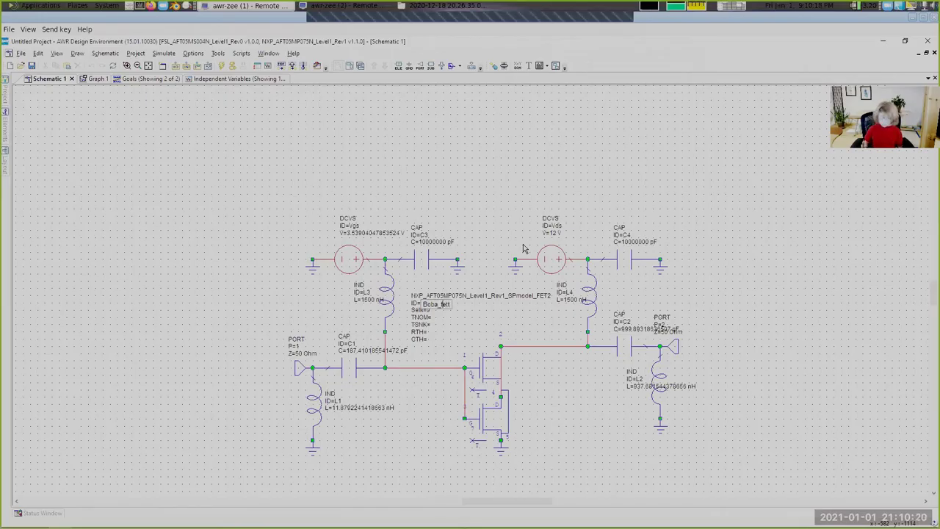
pyautogui.write('tt')
pyautogui.press('Return')
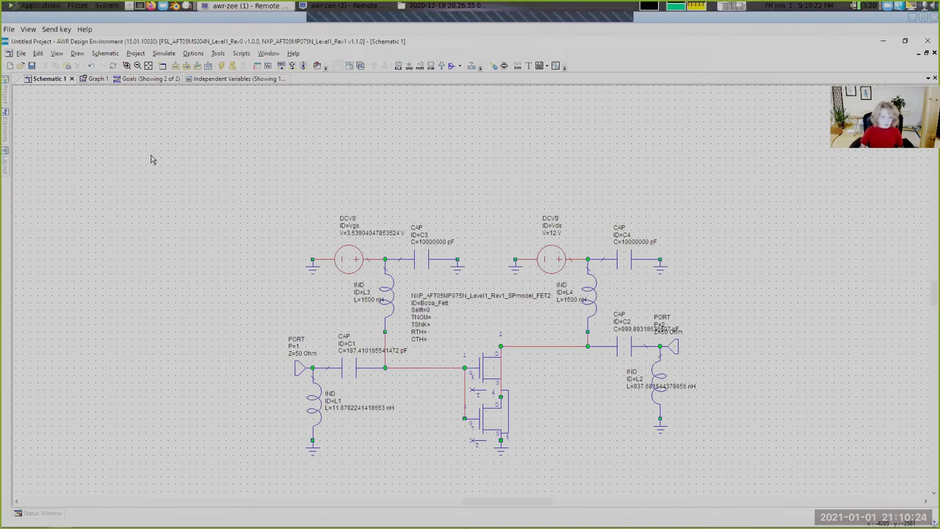
# - Copy the whole amplifier circuit and paste the duplicate to the left of the original
pyautogui.moveTo(149, 155); pyautogui.dragTo(770, 474)
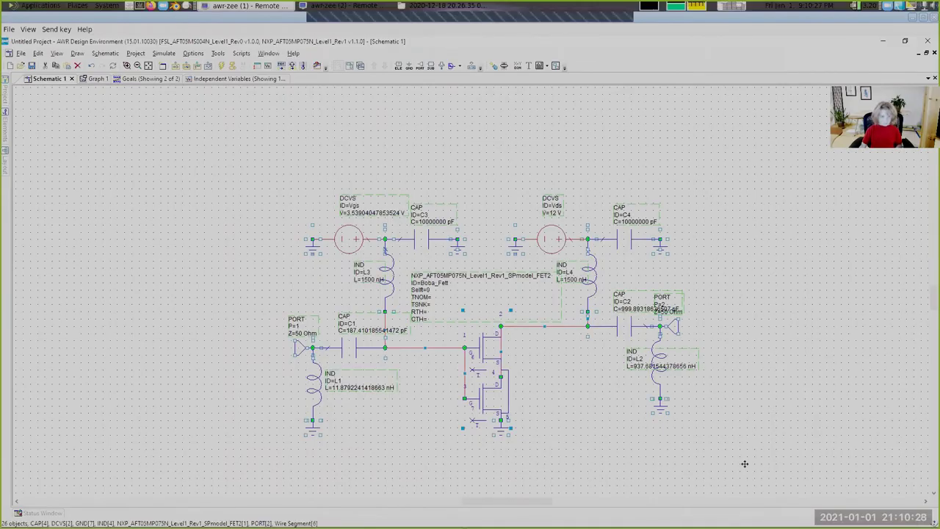
pyautogui.hotkey('ctrl', 'c')
pyautogui.hotkey('ctrl', 'v')
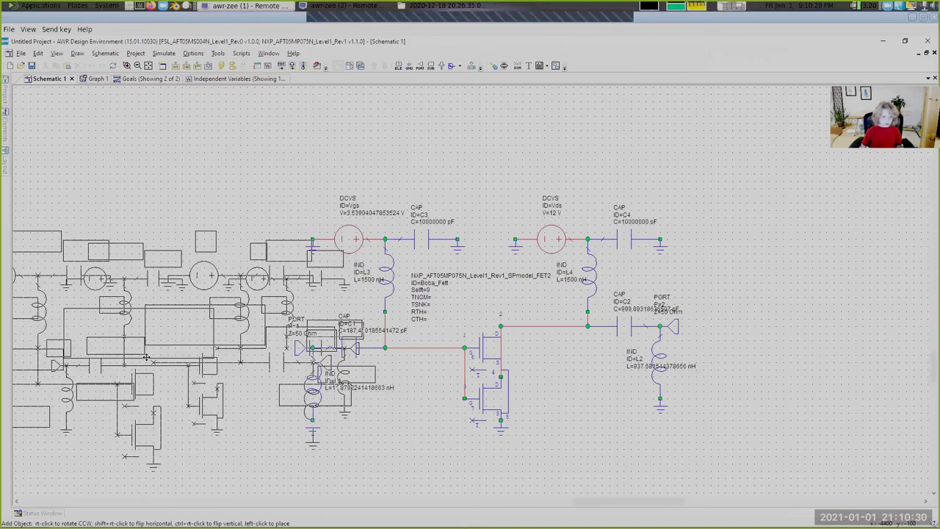
pyautogui.scroll(-2, 180, 345)
pyautogui.scroll(1, 172, 316)
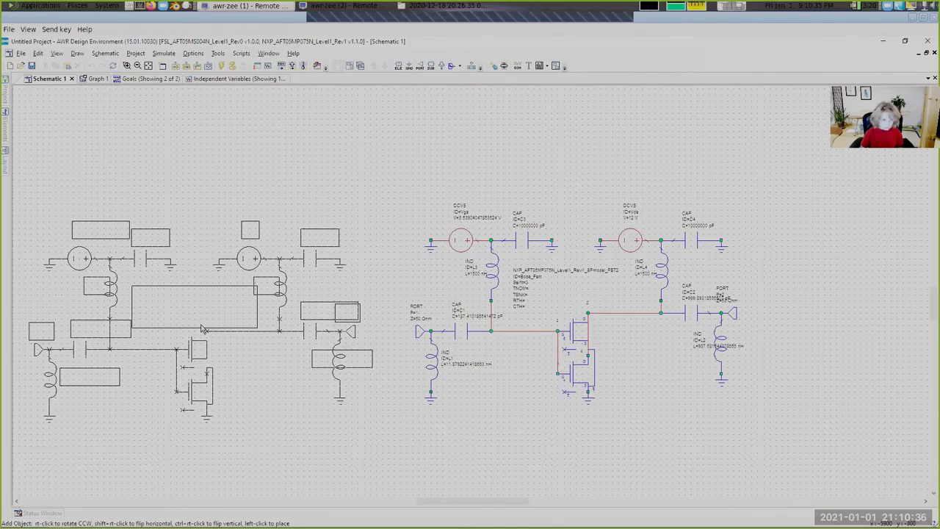
pyautogui.click(200, 331)
pyautogui.click(142, 180)
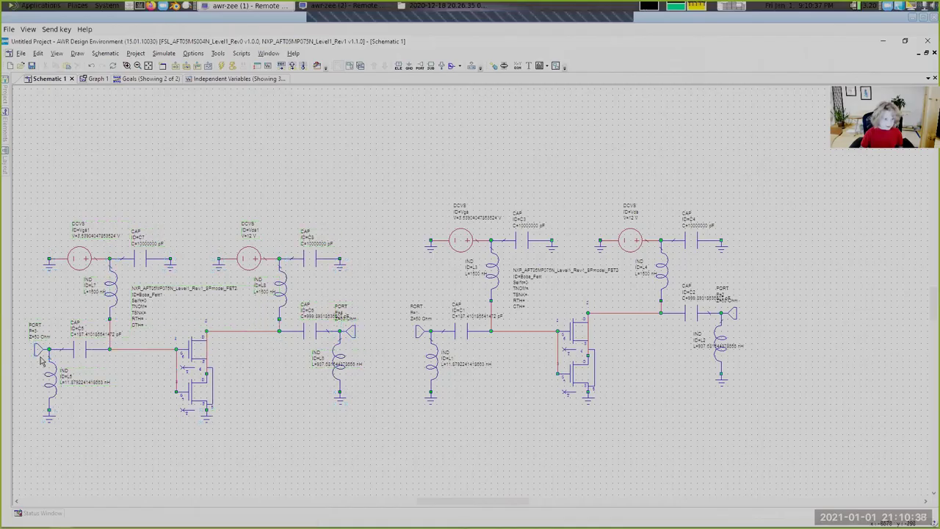
# - Delete the copy's input and output ports, move port 1 to the copy's input, and reposition the copy
pyautogui.click(41, 350)
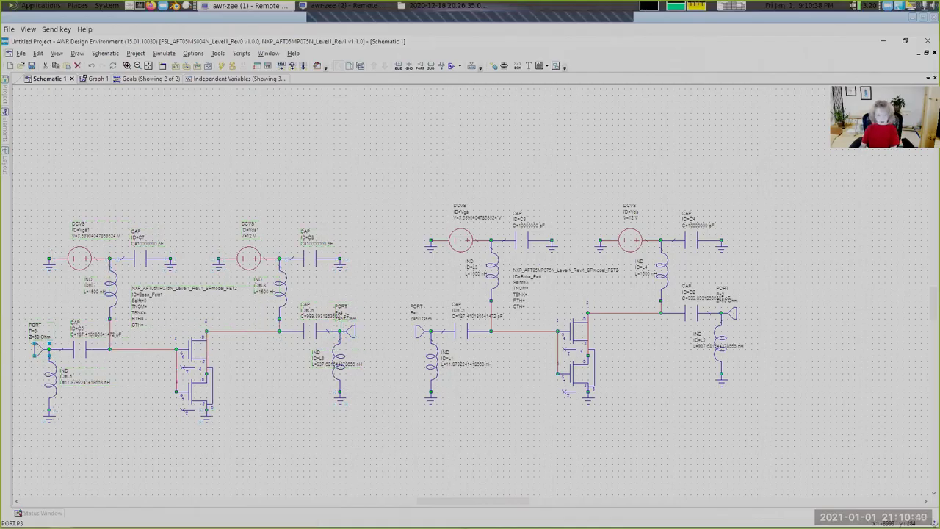
pyautogui.press('Delete')
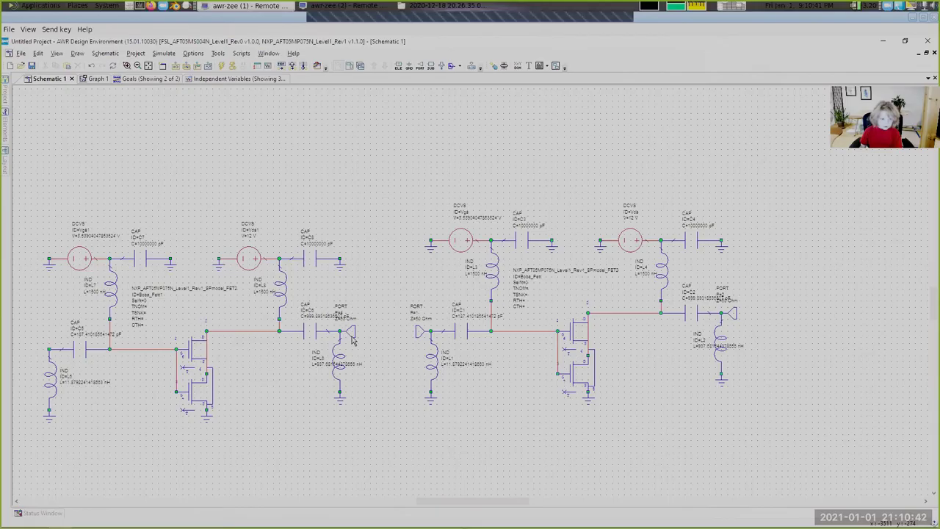
pyautogui.click(351, 332)
pyautogui.press('Delete')
pyautogui.moveTo(419, 332); pyautogui.dragTo(37, 351)
pyautogui.click(639, 450)
pyautogui.moveTo(22, 185); pyautogui.dragTo(397, 474)
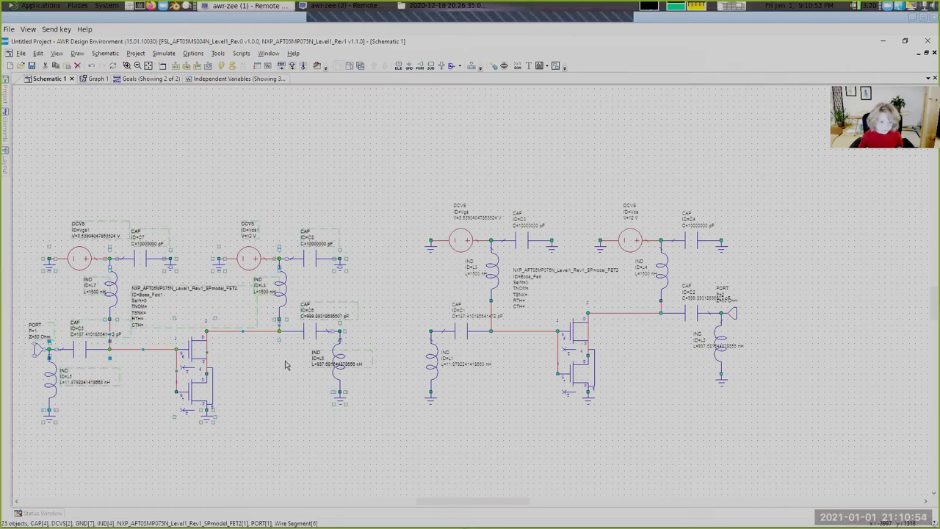
pyautogui.moveTo(280, 298)
pyautogui.mouseDown()
pyautogui.moveTo(291, 272)
pyautogui.moveTo(281, 293)
pyautogui.mouseUp()
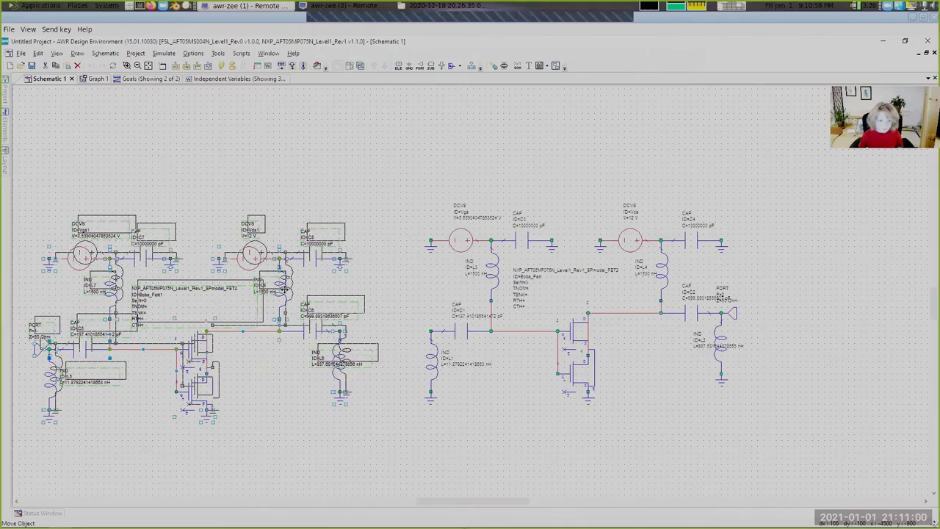
pyautogui.click(534, 447)
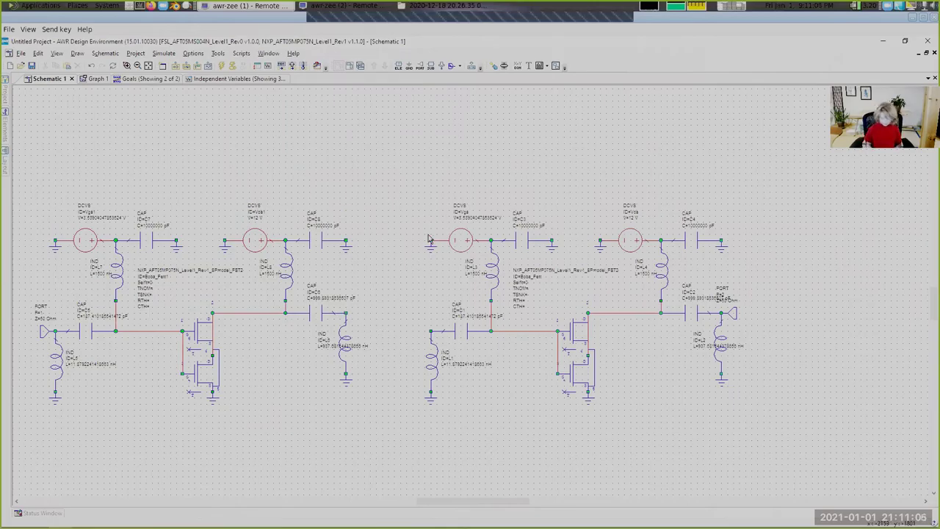
# - Place a 1 pF coupling capacitor C9 between the two amplifier stages
pyautogui.hotkey('ctrl', 'l')
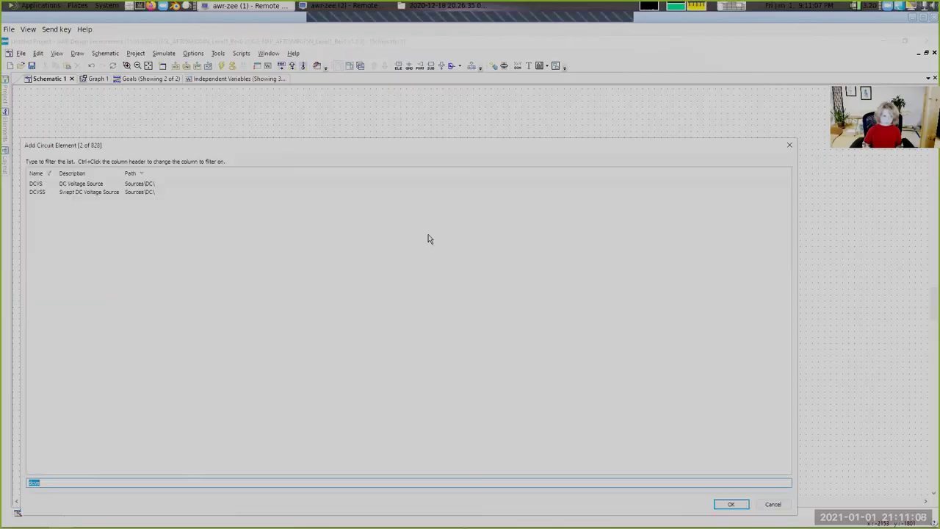
pyautogui.write('cap')
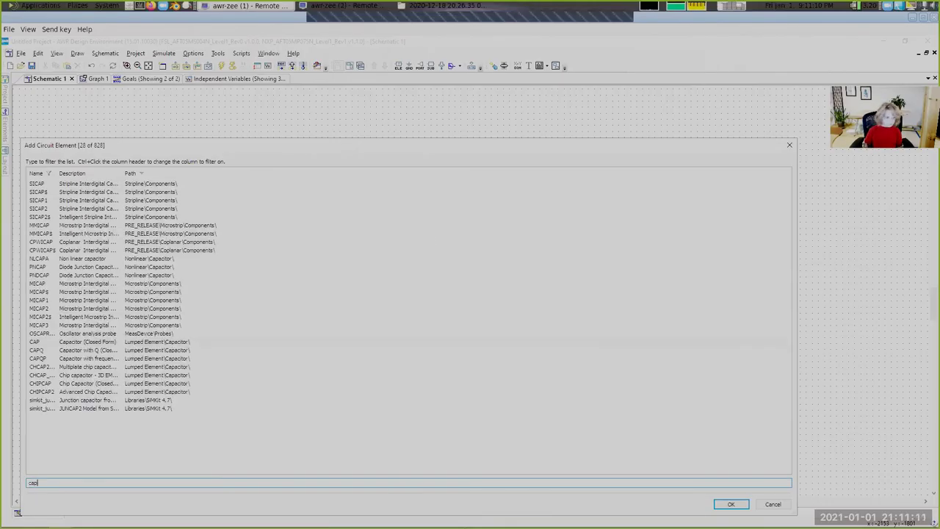
pyautogui.press('Return')
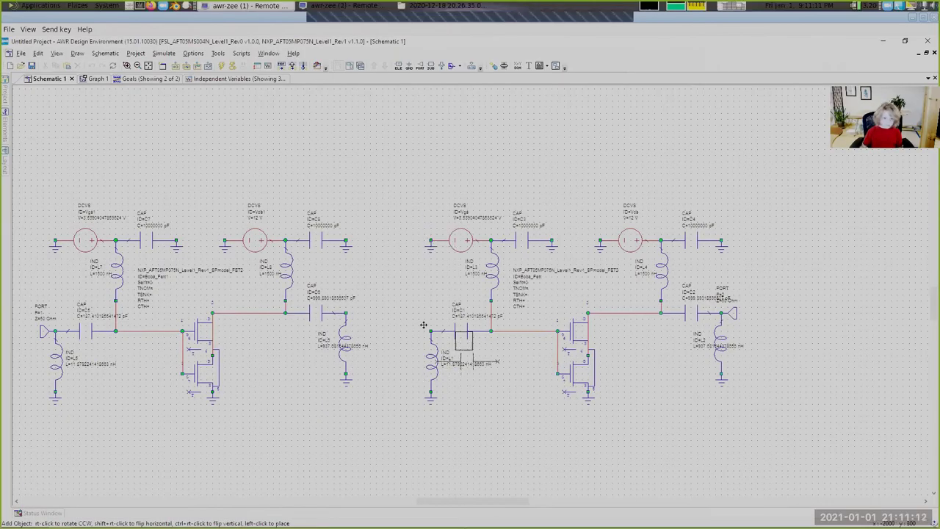
pyautogui.click(373, 297)
pyautogui.scroll(3, 414, 321)
pyautogui.scroll(-1, 283, 293)
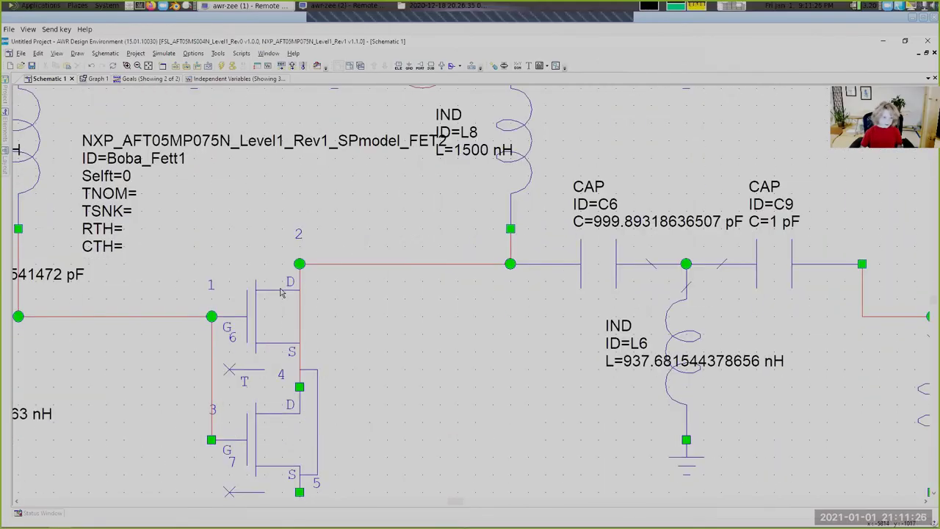
pyautogui.scroll(-3, 293, 292)
# - Delete the first stage's FET and pick the AFT05MS004N transistor from the element list
pyautogui.click(360, 335)
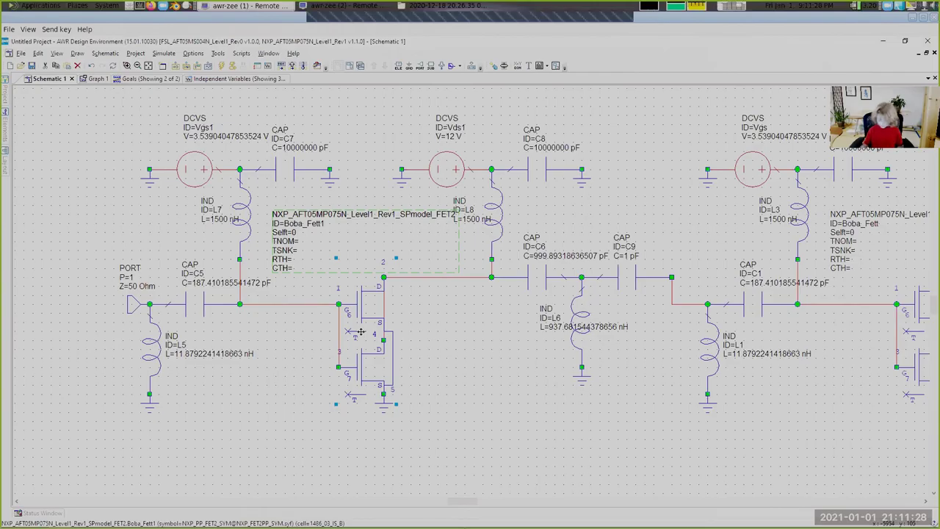
pyautogui.press('Delete')
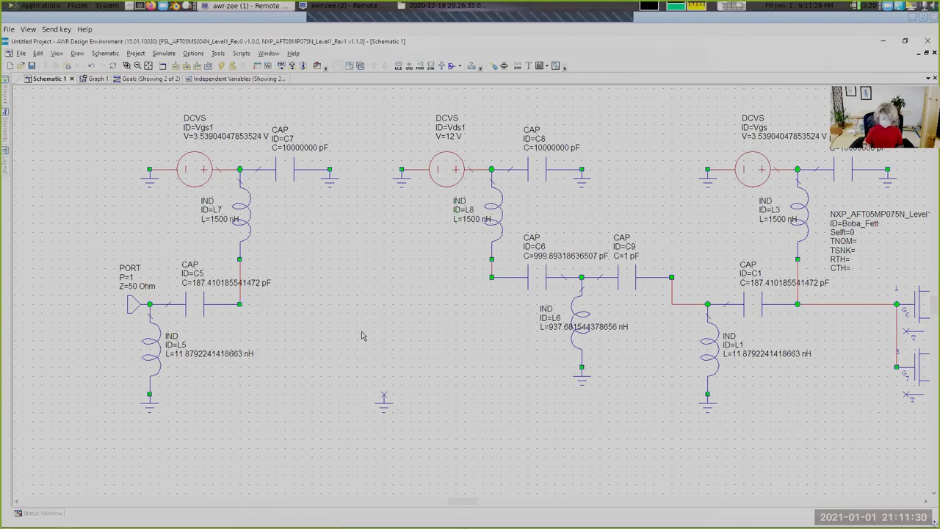
pyautogui.hotkey('ctrl', 'l')
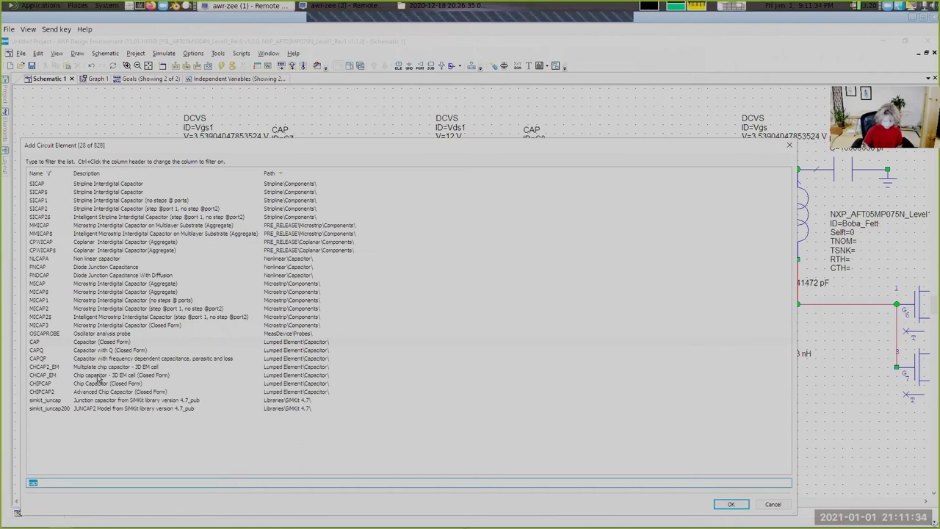
pyautogui.write('aft')
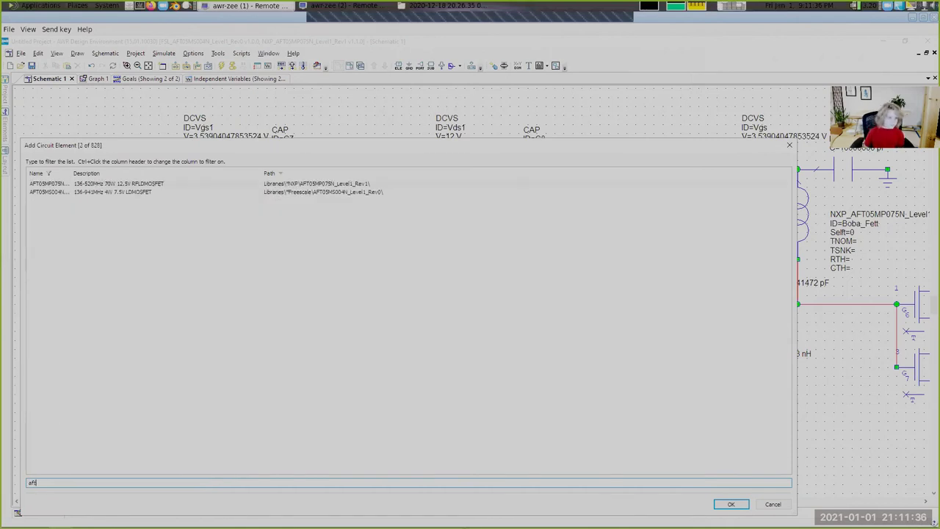
pyautogui.click(189, 192)
pyautogui.click(731, 503)
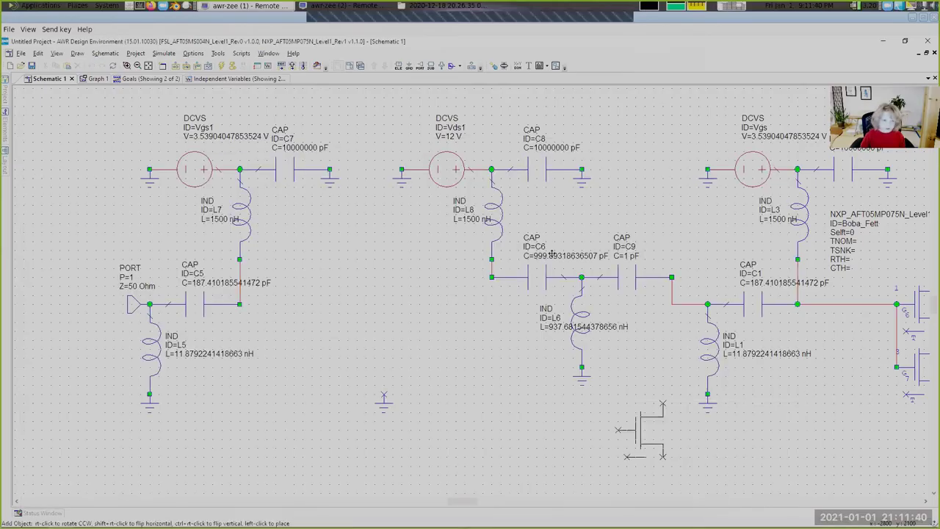
# - Place the AFT05MS004N in the first stage, ground its source, and wire its drain to the L8/C6 node
pyautogui.click(382, 283)
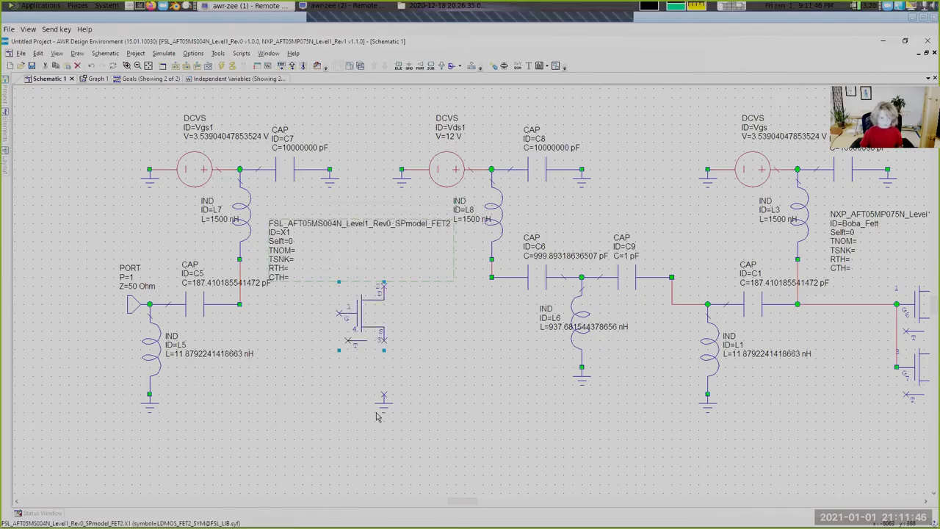
pyautogui.click(383, 401)
pyautogui.click(382, 350)
pyautogui.click(384, 288)
pyautogui.click(487, 283)
# - Wire the transistor's gate to the C5/L5 node and move its parameter label beside it
pyautogui.click(342, 320)
pyautogui.click(240, 305)
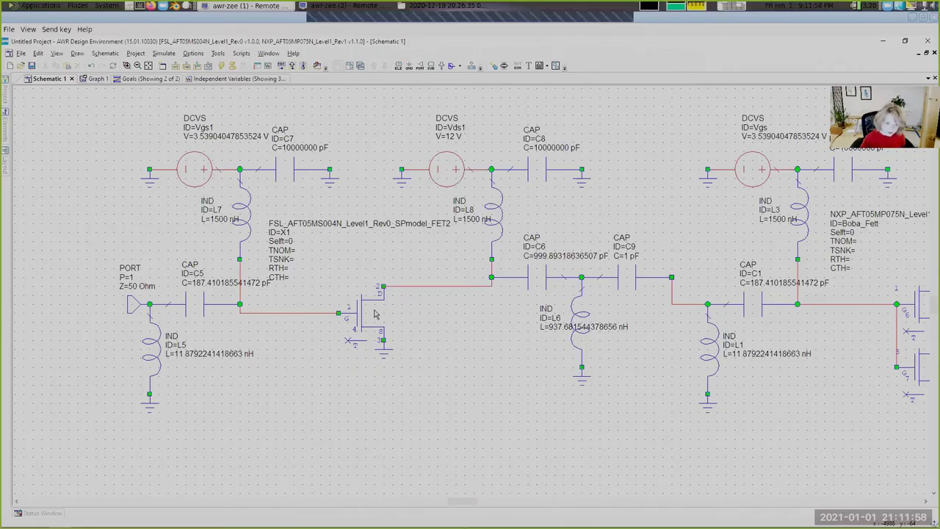
pyautogui.moveTo(313, 220)
pyautogui.mouseDown()
pyautogui.moveTo(331, 380)
pyautogui.moveTo(322, 228)
pyautogui.mouseUp()
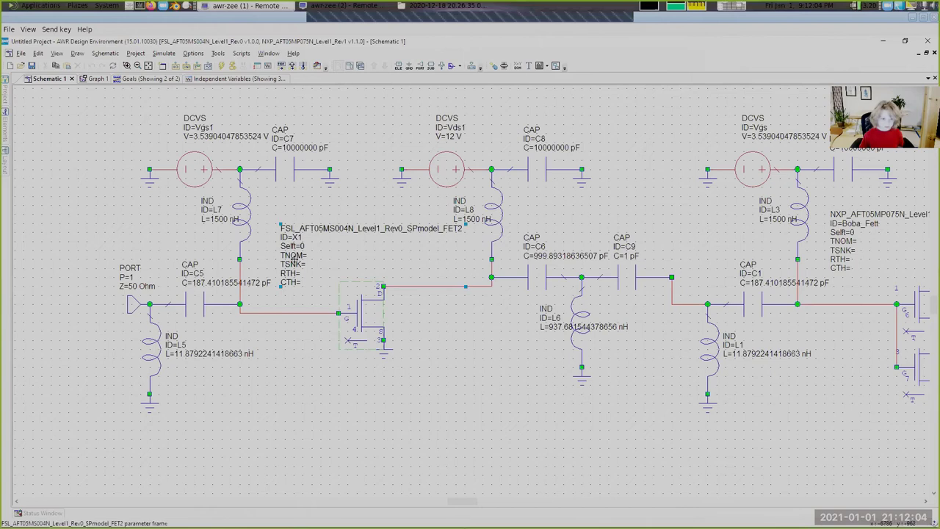
pyautogui.moveTo(293, 257); pyautogui.dragTo(314, 271)
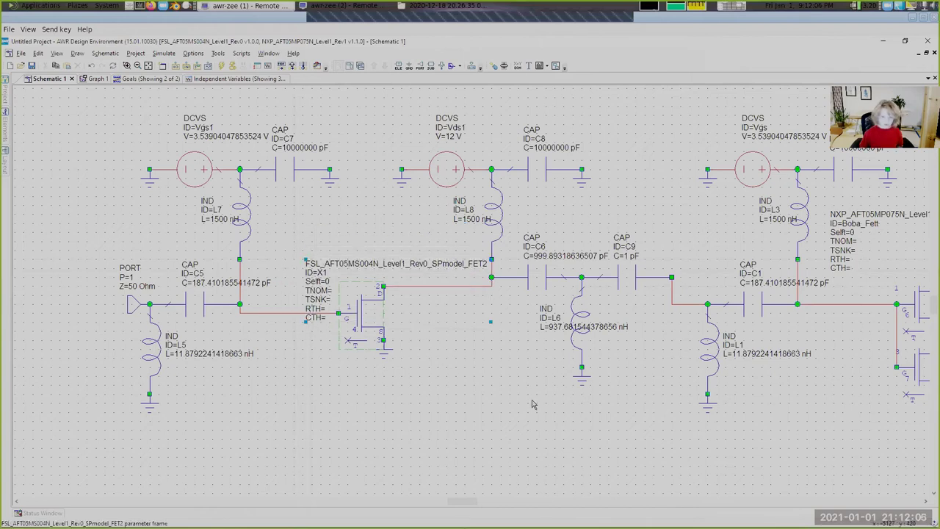
pyautogui.click(423, 345)
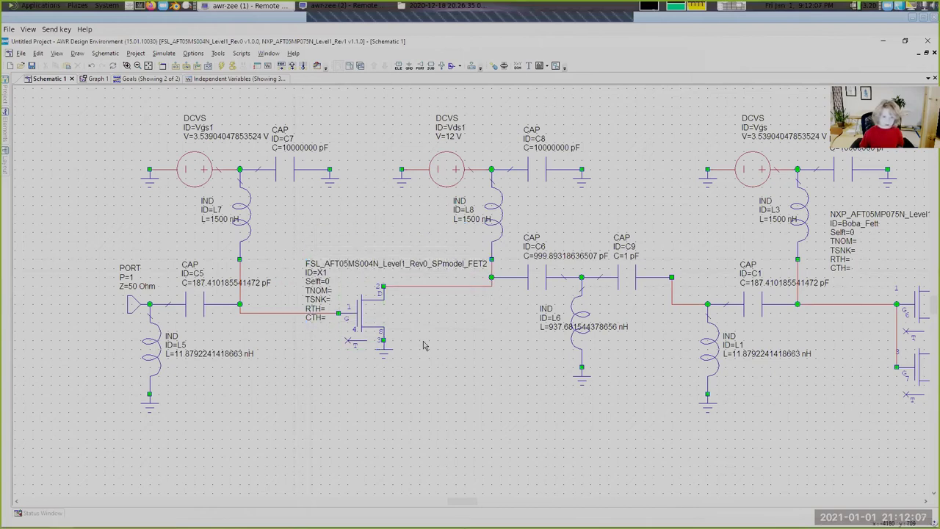
# - Change the first-stage AFT05MS004N transistor's ID from X1 to Boba_Fett_Jr
pyautogui.doubleClick(322, 272)
pyautogui.write('Boba')
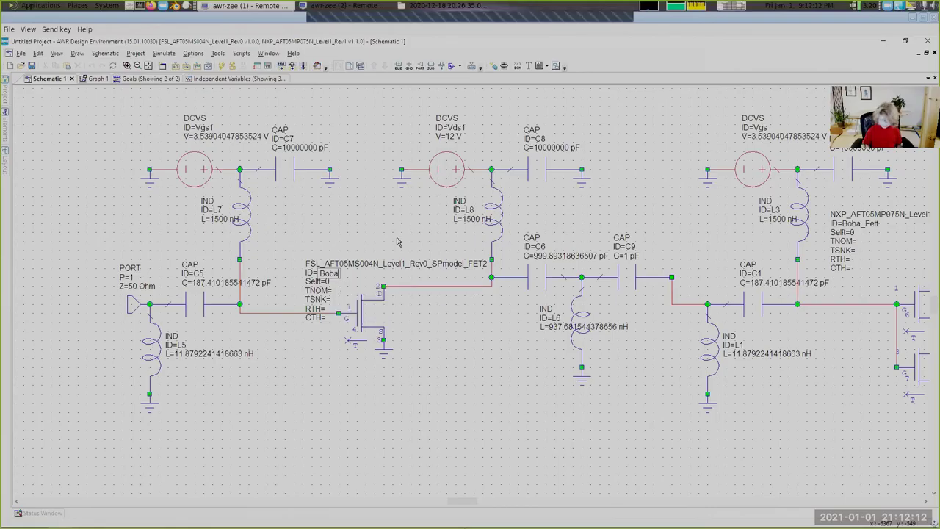
pyautogui.write('_Fett_Jr')
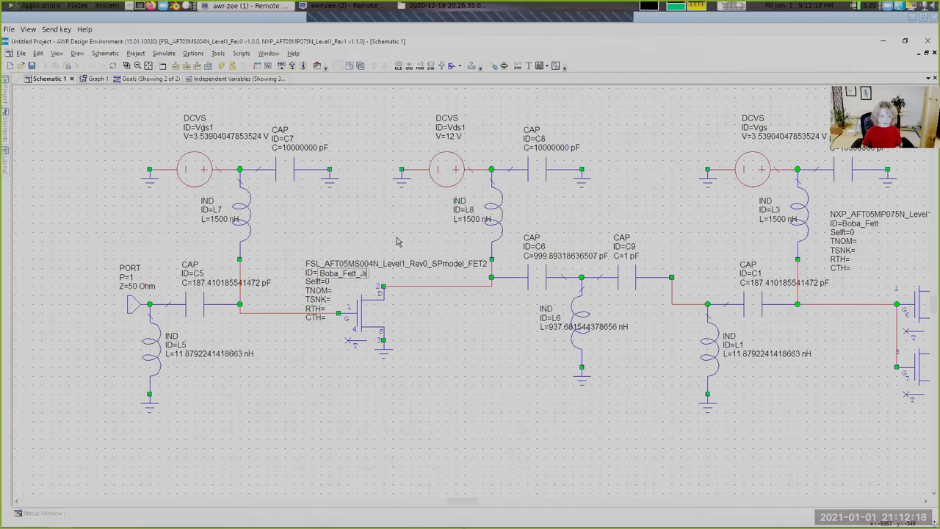
pyautogui.press('Return')
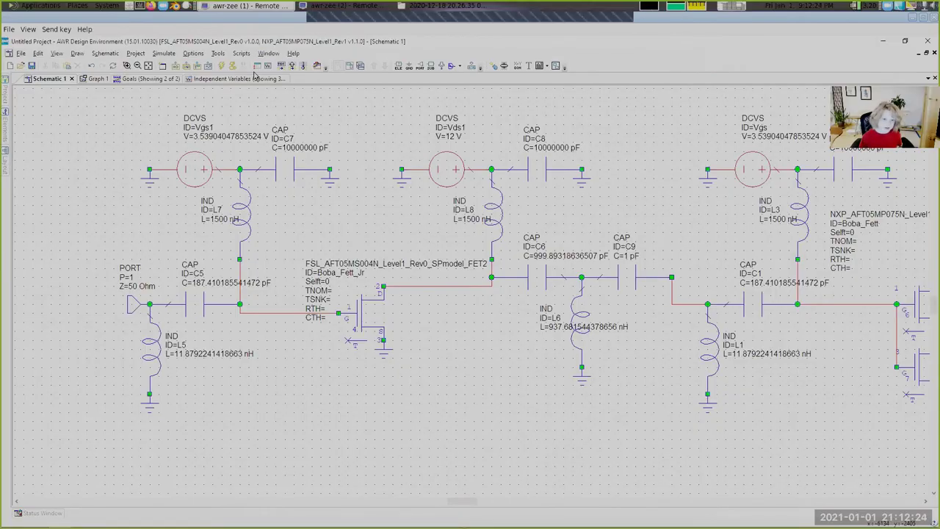
# - Rename bias capacitor C7 to CB1 and bias inductor L7 to LB1
pyautogui.doubleClick(290, 139)
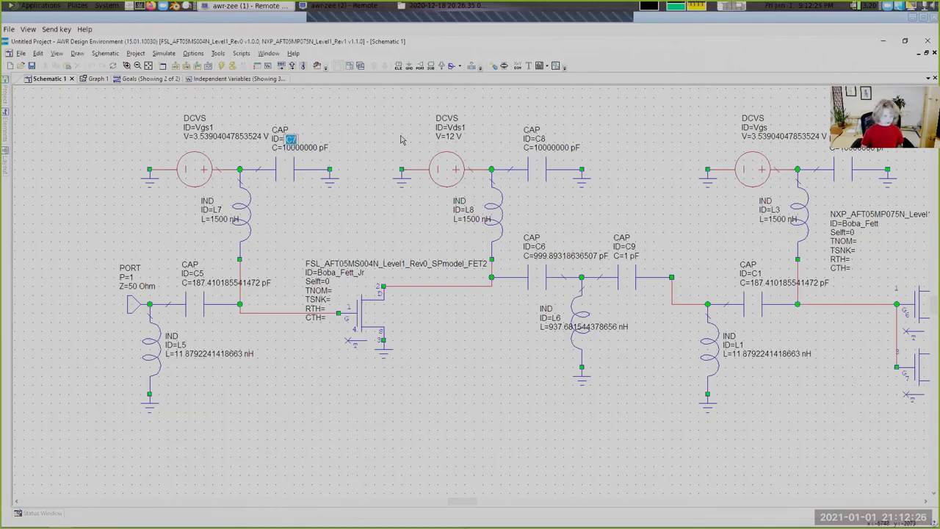
pyautogui.write('C')
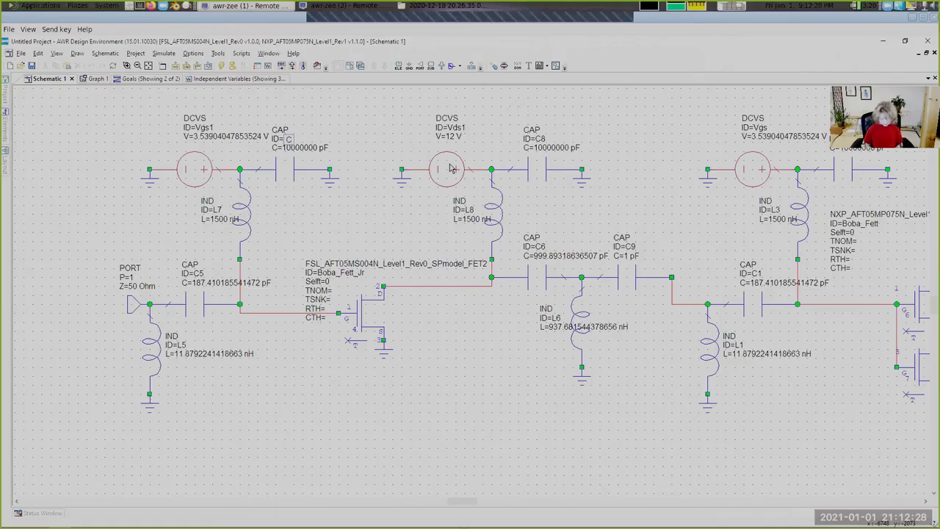
pyautogui.write('B1')
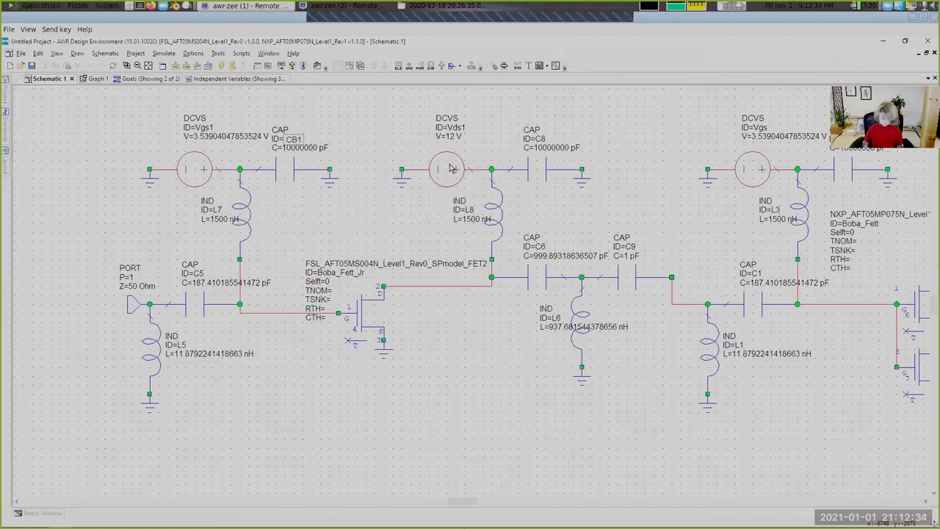
pyautogui.press('Return')
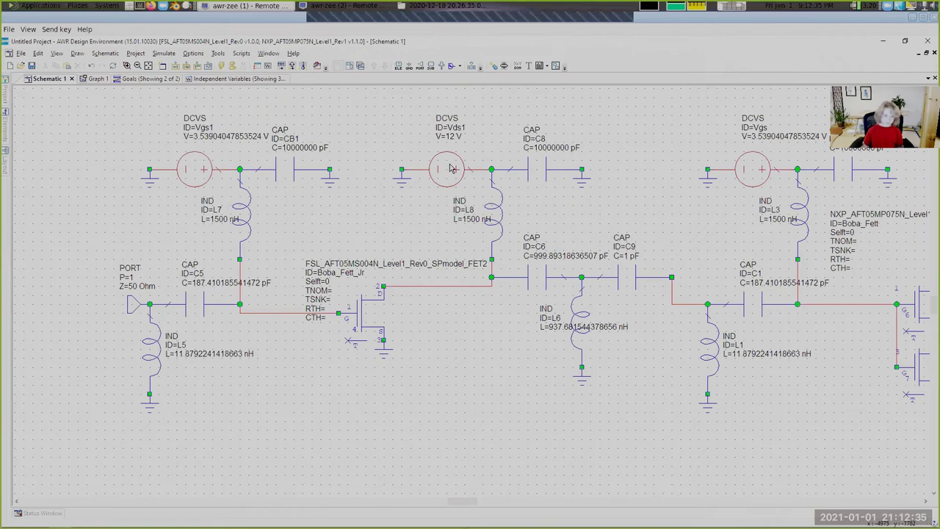
pyautogui.doubleClick(222, 208)
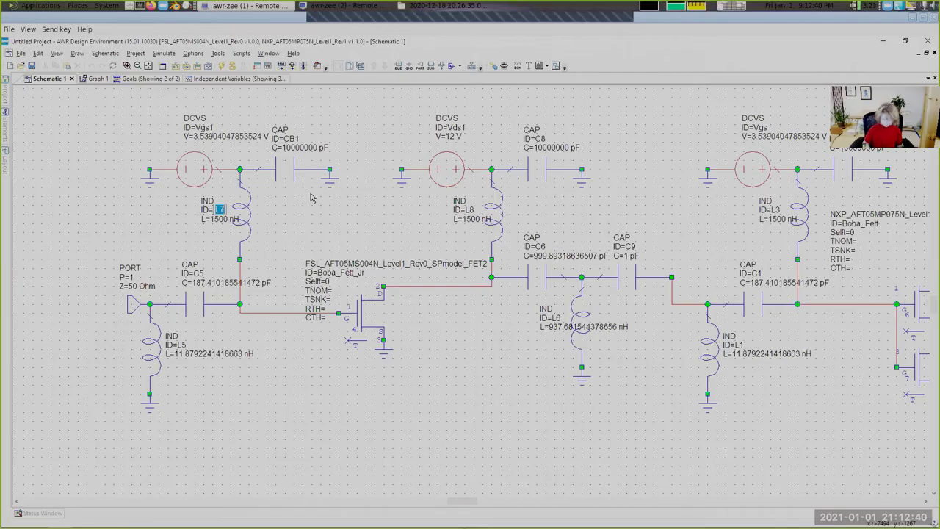
pyautogui.write('L')
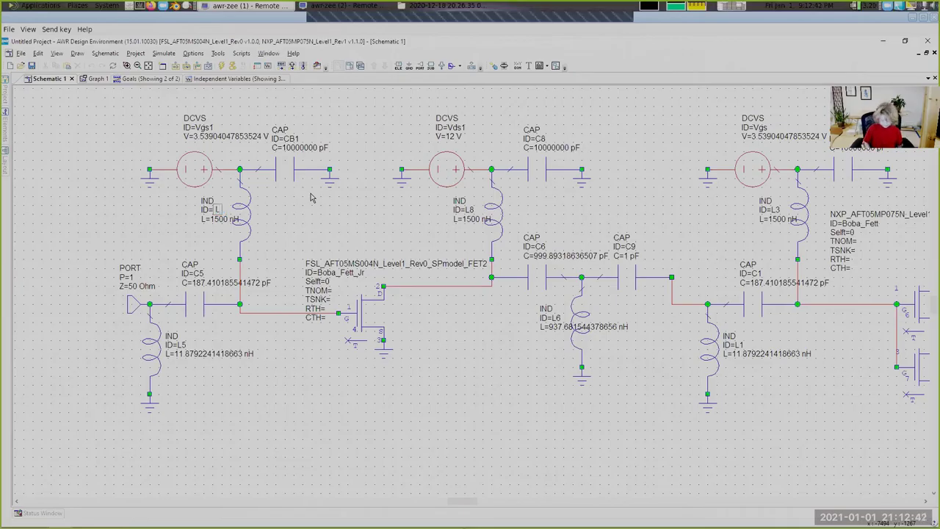
pyautogui.write('B1')
pyautogui.press('Return')
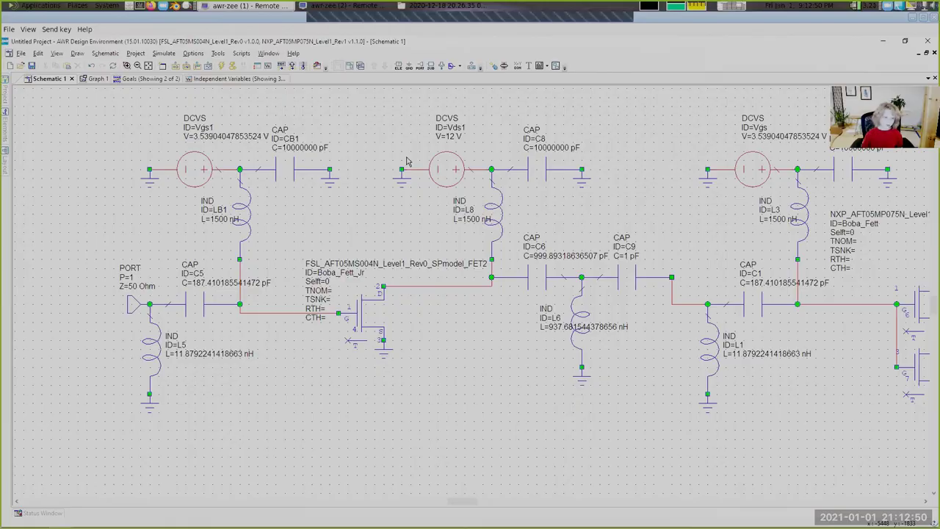
# - Rename input-match capacitor C5 to CM1 and inductor L5 to LM1
pyautogui.click(196, 279)
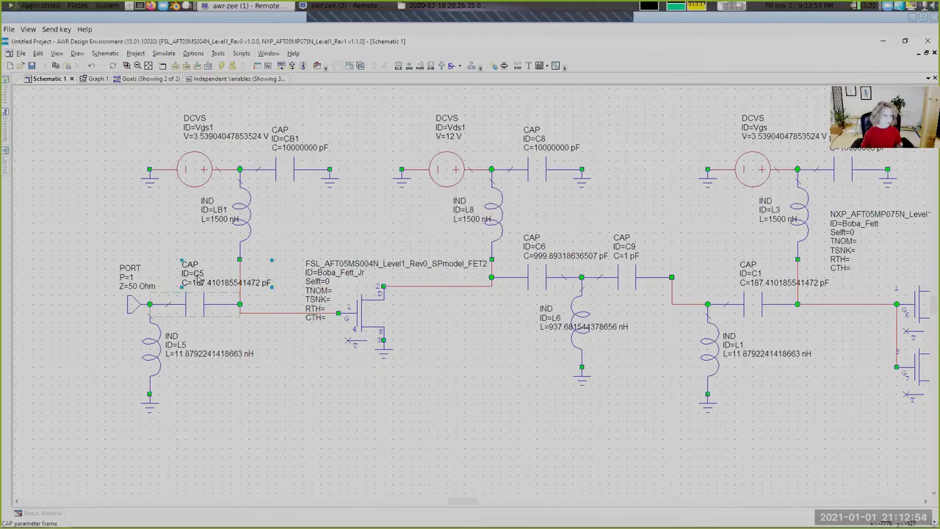
pyautogui.doubleClick(197, 275)
pyautogui.write('CM11')
pyautogui.press('BackSpace')
pyautogui.press('Return')
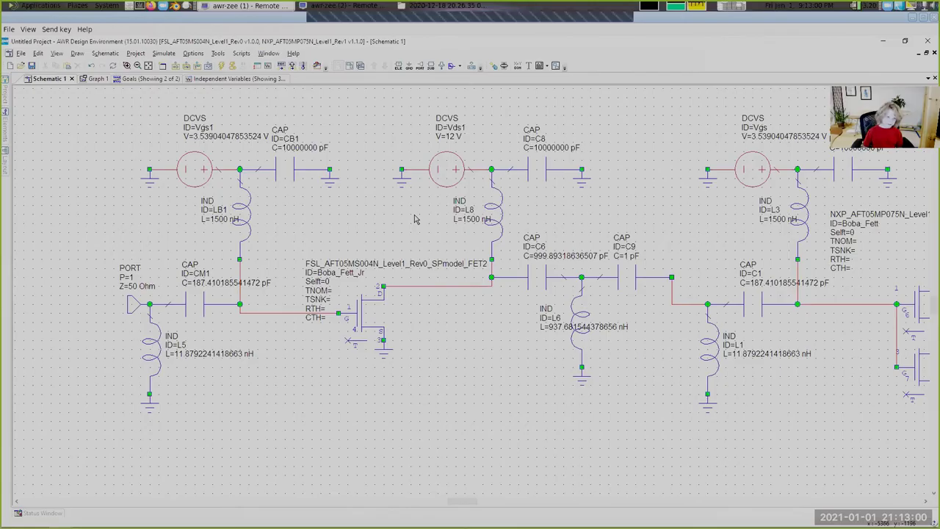
pyautogui.click(181, 348)
pyautogui.click(181, 349)
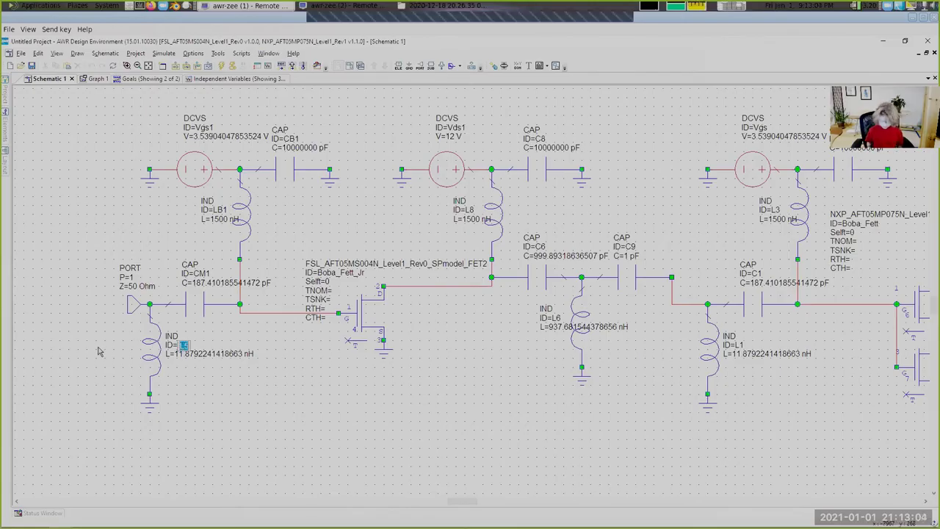
pyautogui.write('LM1')
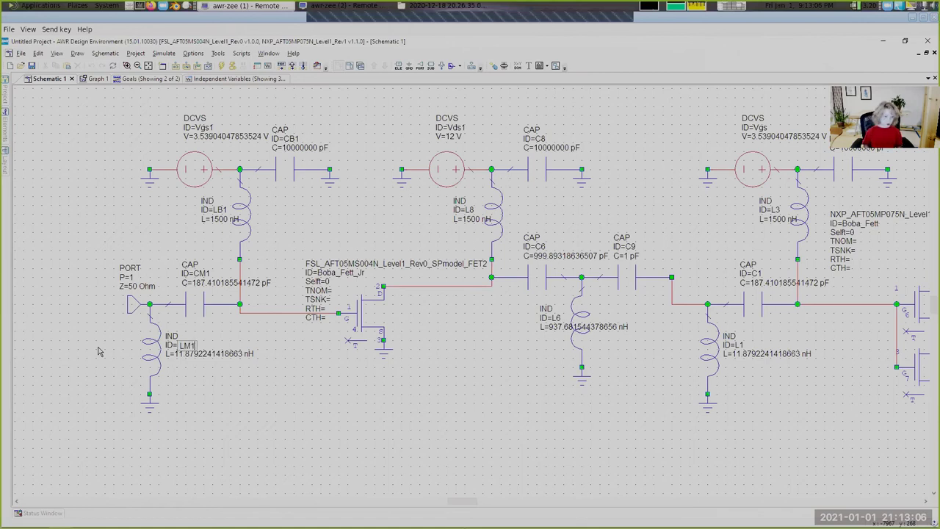
pyautogui.press('Return')
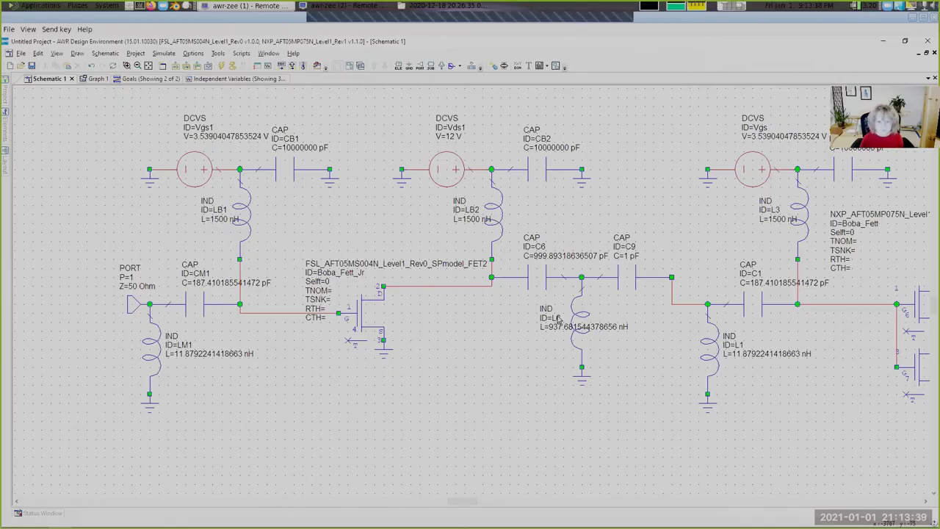
# - Leave inductor L6's ID unchanged and box-select the first stage and interstage parts
pyautogui.doubleClick(558, 318)
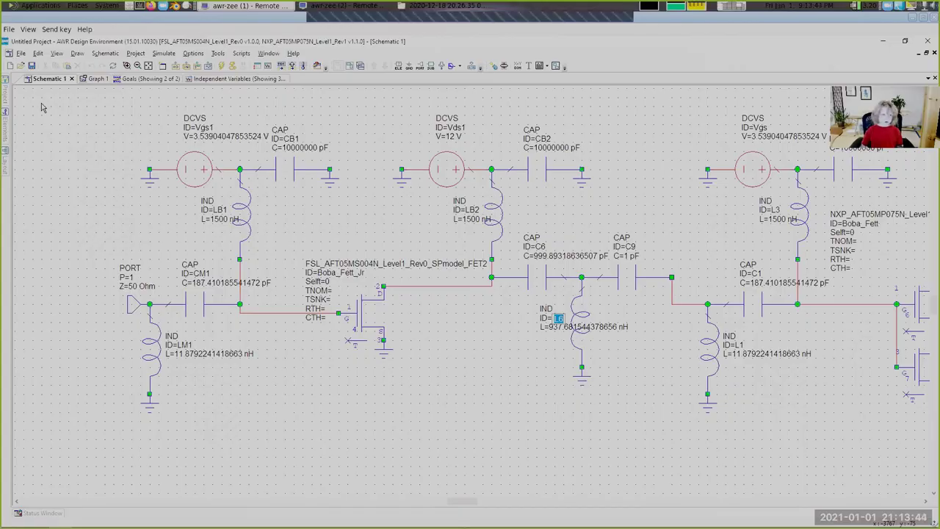
pyautogui.press('Return')
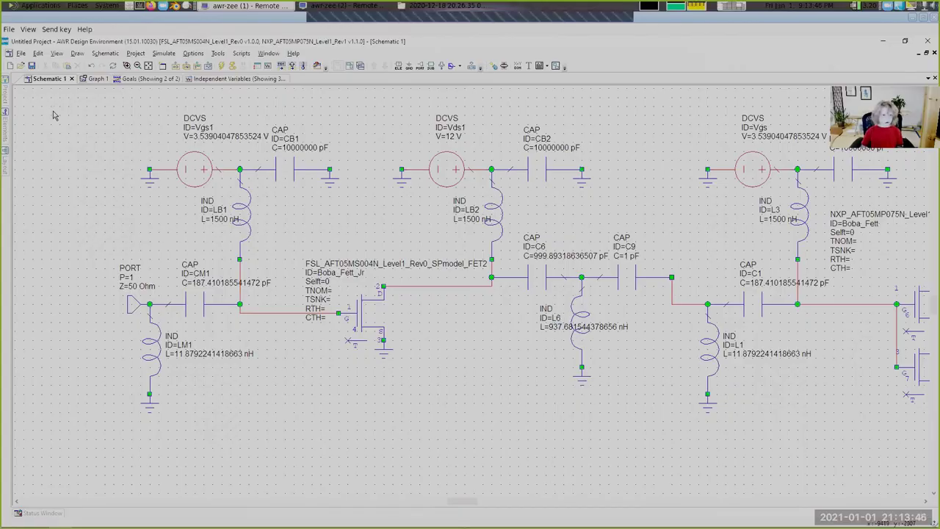
pyautogui.moveTo(53, 114); pyautogui.dragTo(683, 473)
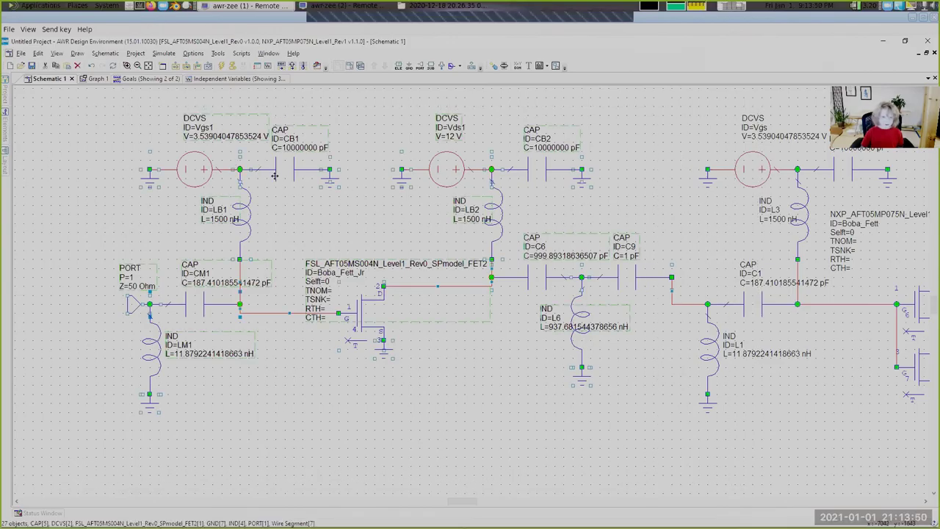
# - Shift the selected first stage right, then raise both stages' bias parts level with the other bias rows
pyautogui.moveTo(318, 222); pyautogui.dragTo(304, 207)
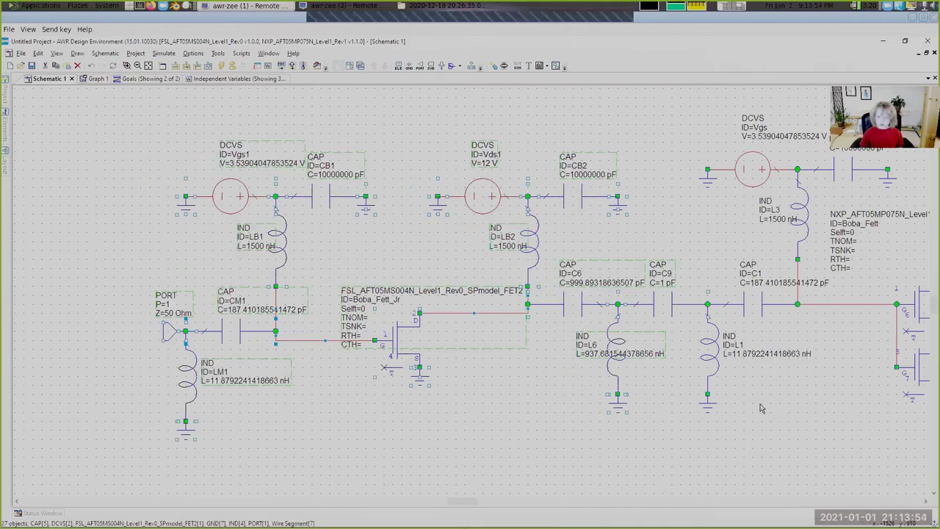
pyautogui.moveTo(140, 109); pyautogui.dragTo(588, 295)
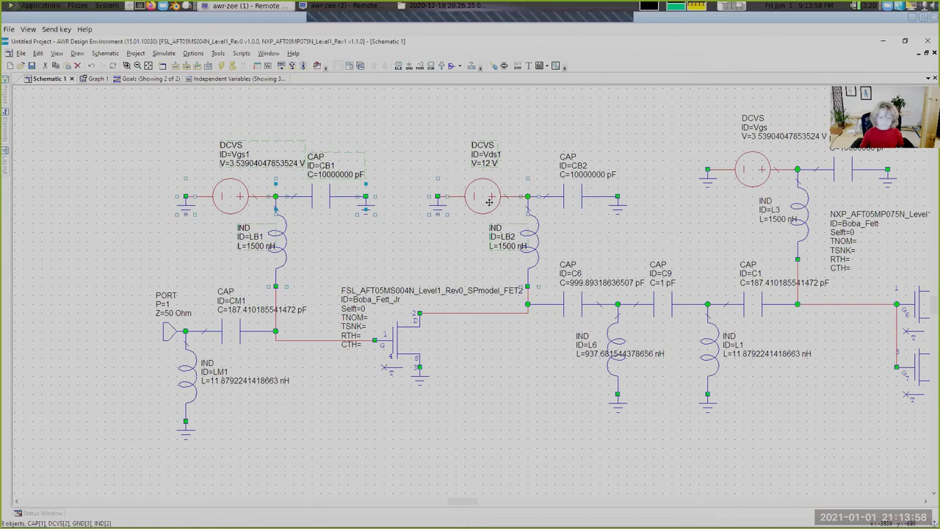
pyautogui.keyDown('shift'); pyautogui.click(576, 207); pyautogui.keyUp('shift')
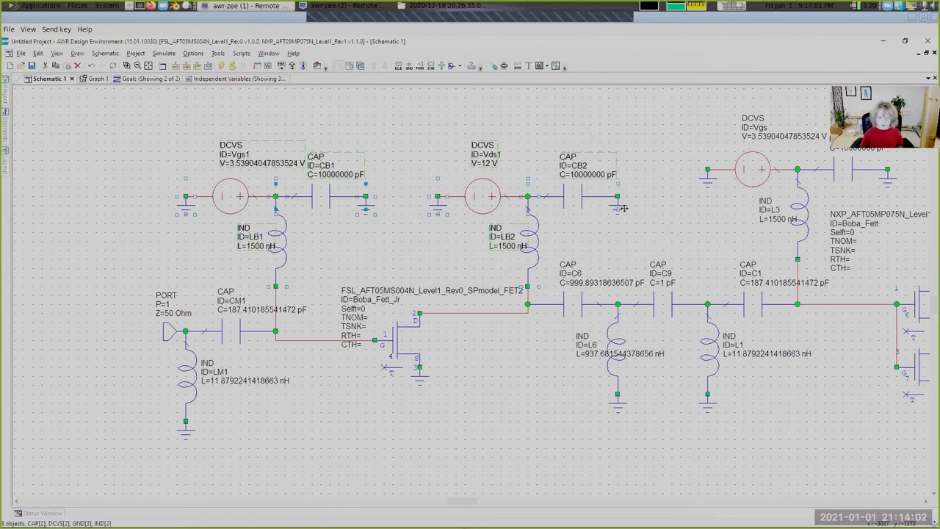
pyautogui.keyDown('shift'); pyautogui.click(622, 208); pyautogui.keyUp('shift')
pyautogui.moveTo(568, 205); pyautogui.dragTo(572, 181)
pyautogui.click(609, 189)
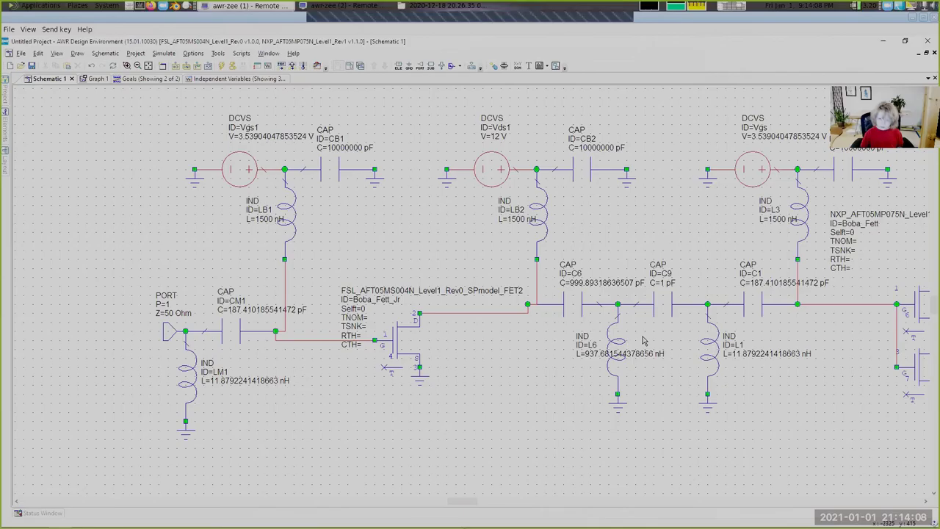
# - Rename interstage capacitors C6 and C9 to Cpi1 and Cpi2
pyautogui.doubleClick(578, 273)
pyautogui.write('Cpi1')
pyautogui.press('Return')
pyautogui.doubleClick(670, 275)
pyautogui.write('Cpi2')
pyautogui.press('Return')
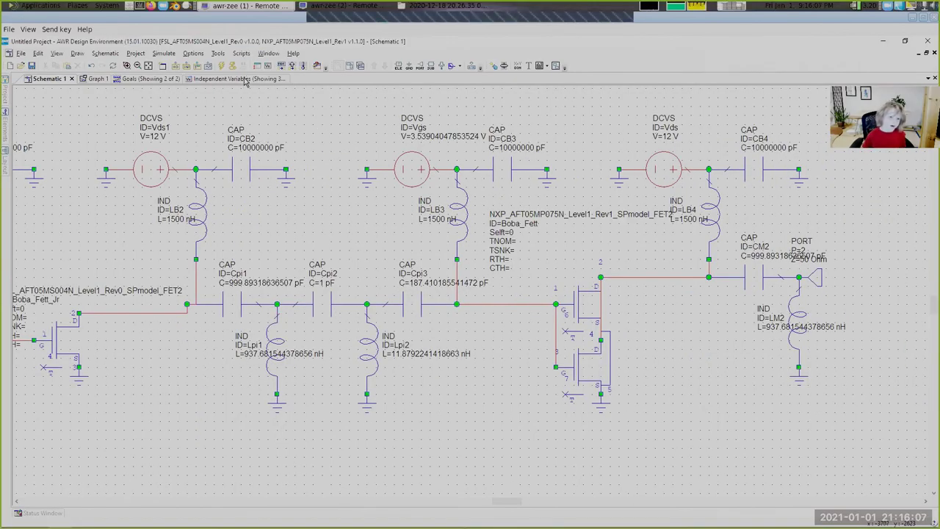
# - In Independent Variables, set Cpi2 to Optimize and Constrain with bounds 0 to 1e+07
pyautogui.click(246, 81)
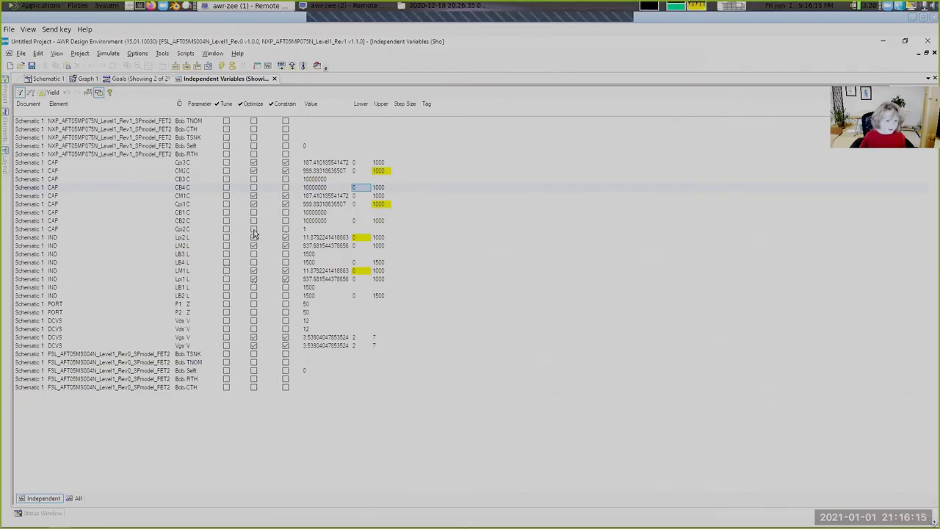
pyautogui.doubleClick(185, 105)
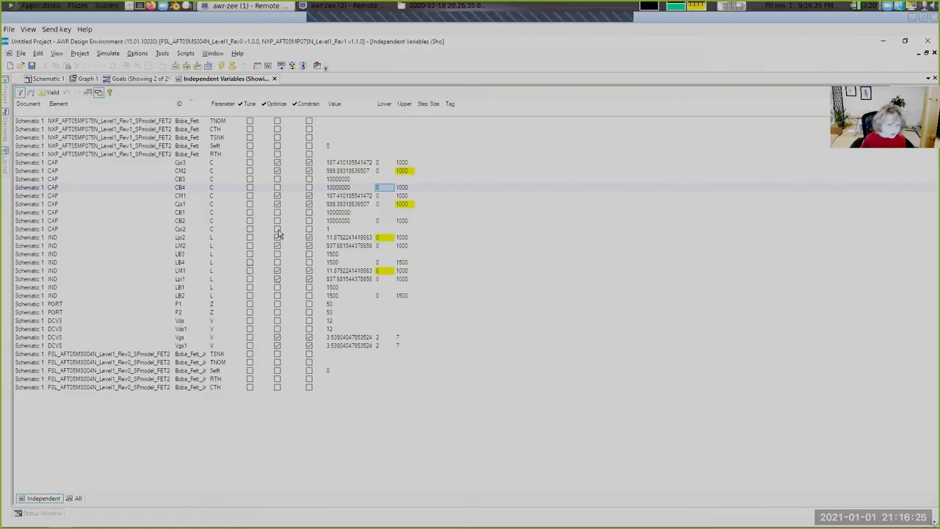
pyautogui.click(277, 229)
pyautogui.click(311, 230)
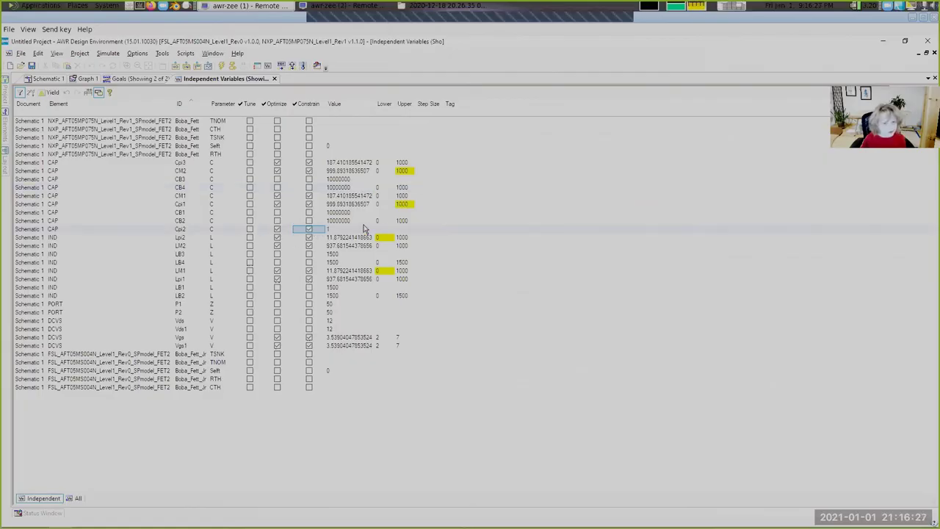
pyautogui.click(382, 229)
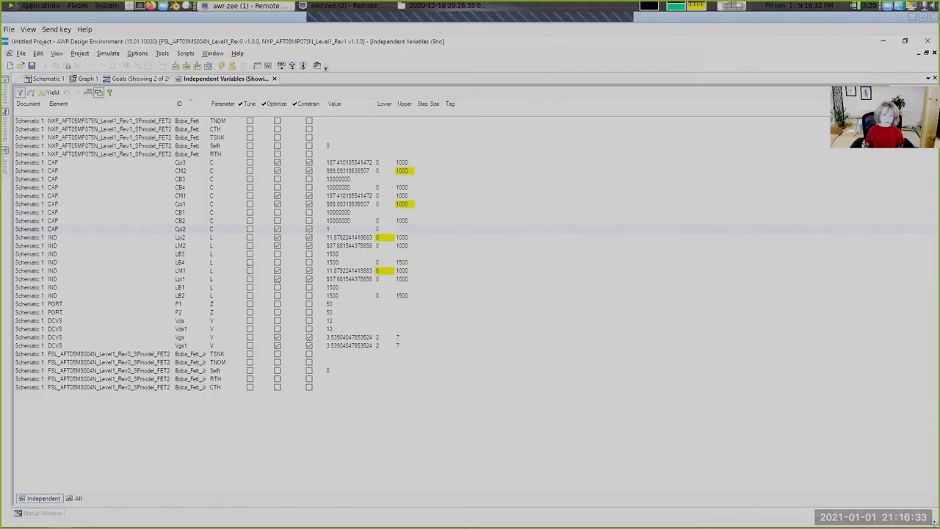
pyautogui.press('Tab')
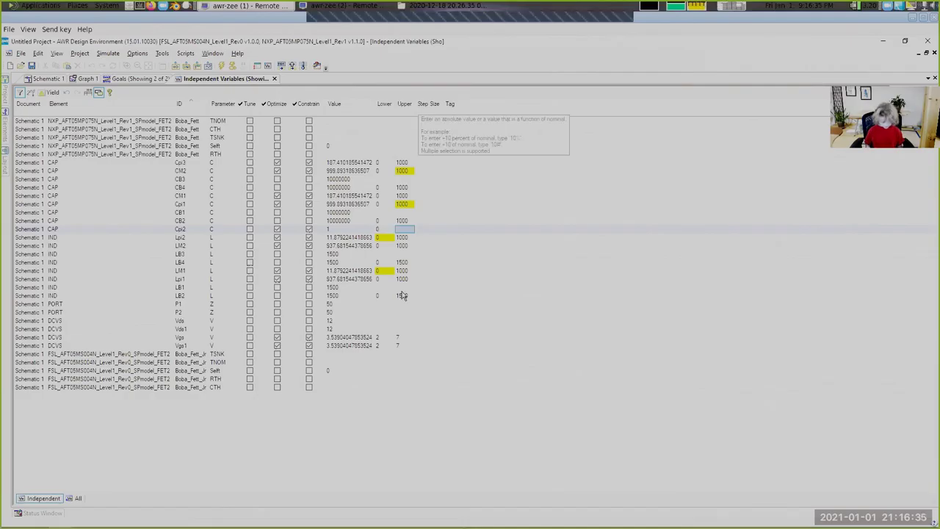
pyautogui.write('1e-07')
pyautogui.press('Return')
pyautogui.press('Down')
pyautogui.press('Up')
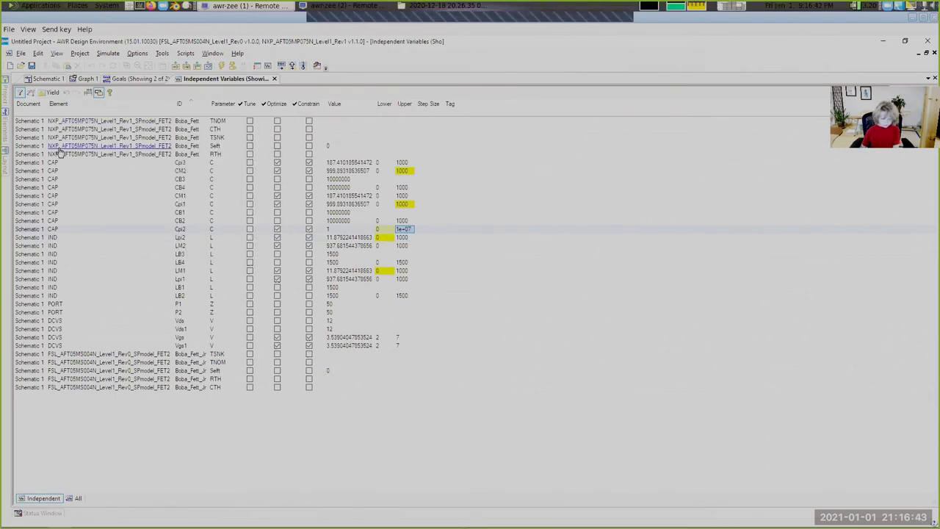
# - Start the optimizer from the optimization goals view
pyautogui.click(5, 163)
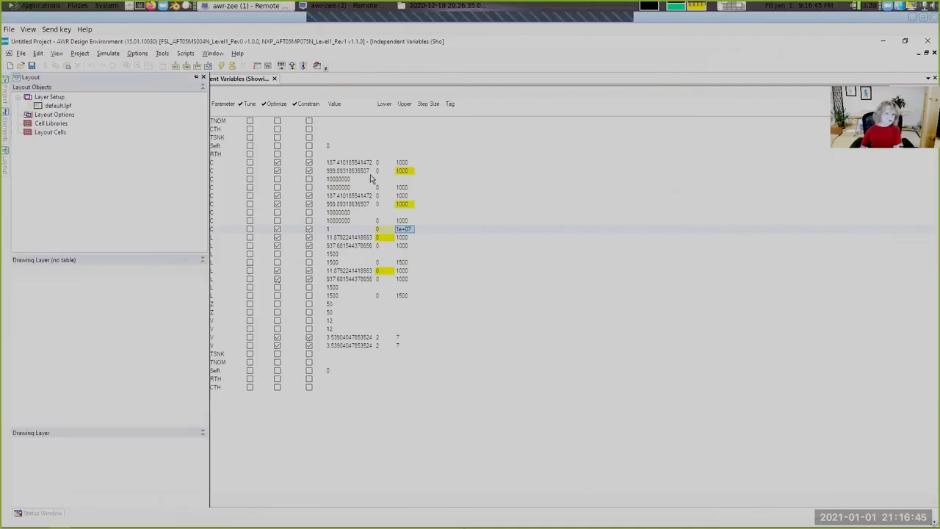
pyautogui.click(144, 79)
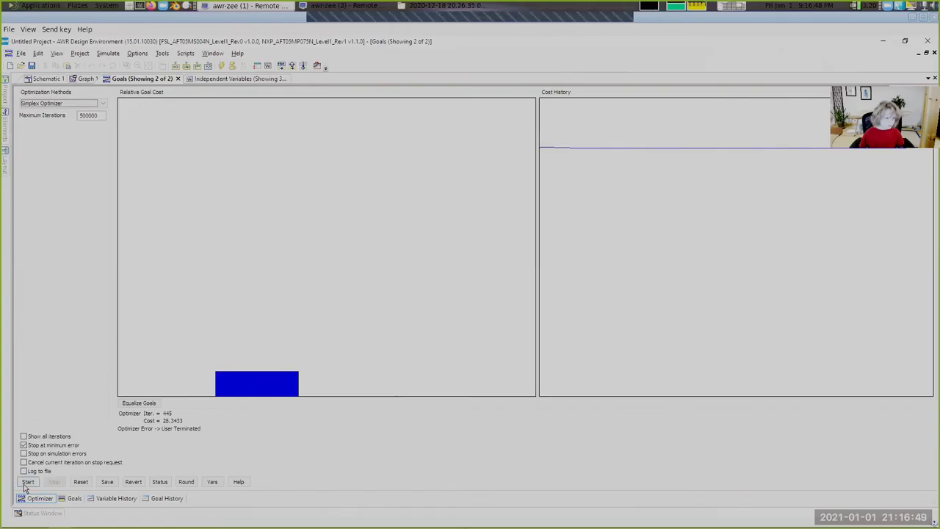
pyautogui.click(27, 481)
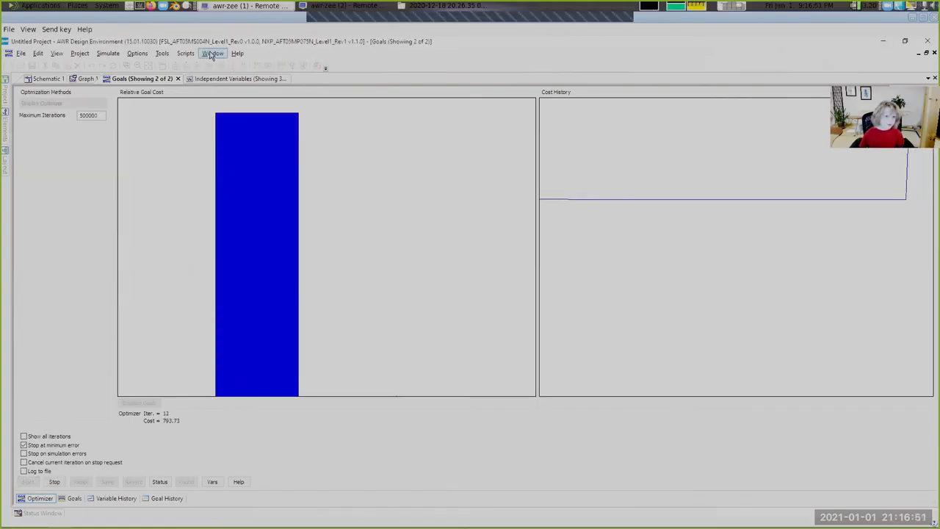
# - Tile the Graph 1, variables, optimizer and schematic windows horizontally
pyautogui.click(87, 78)
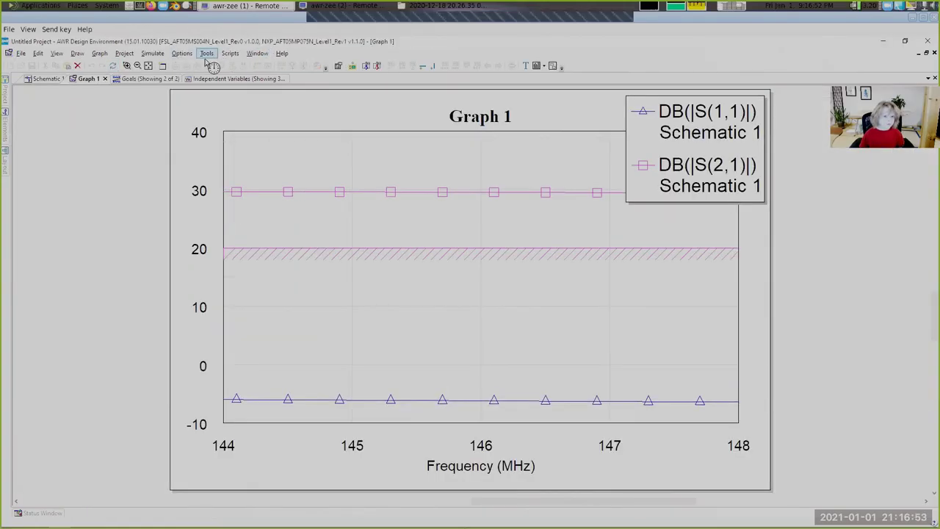
pyautogui.click(257, 53)
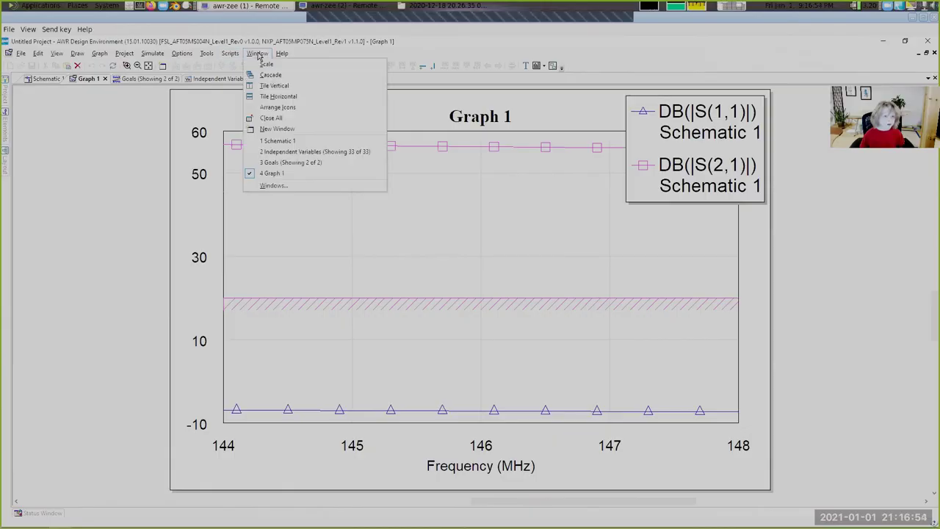
pyautogui.click(298, 97)
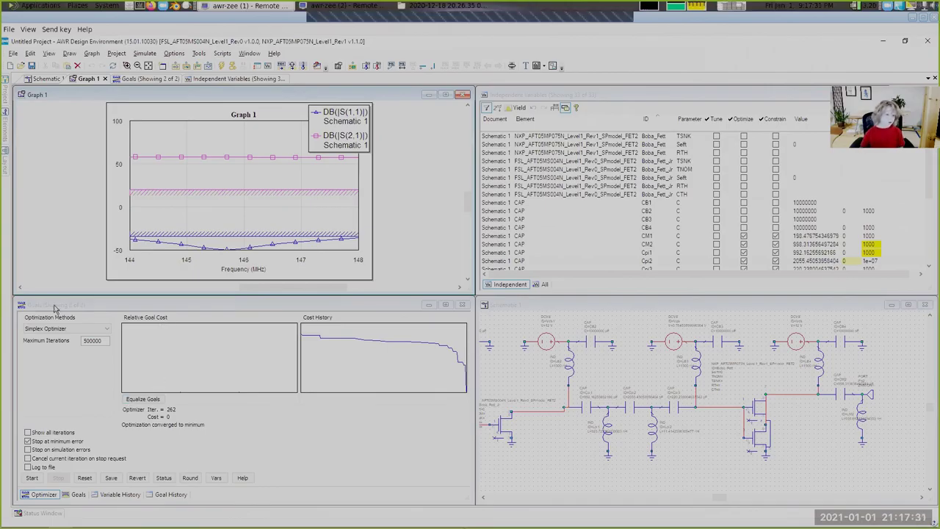
# - Raise the S(2,1) optimization goal from >20 to >60
pyautogui.moveTo(7, 105)
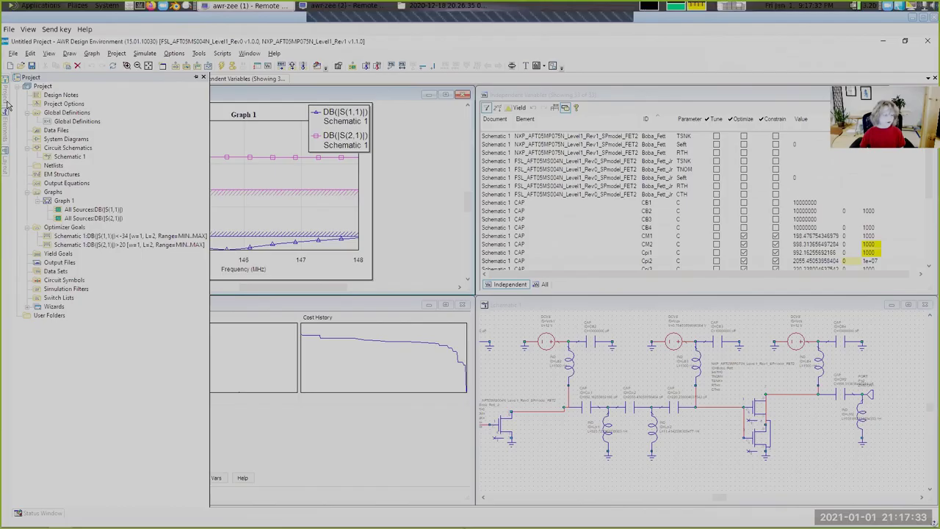
pyautogui.doubleClick(136, 246)
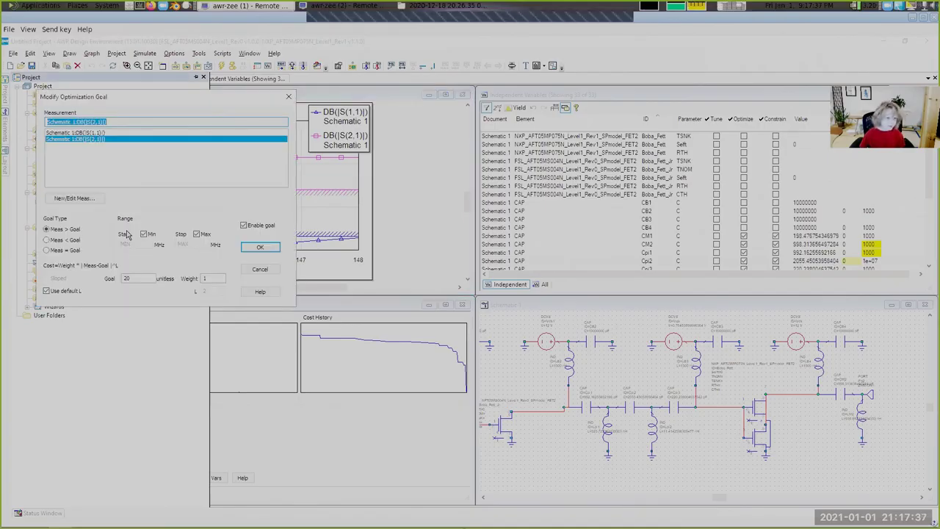
pyautogui.doubleClick(141, 279)
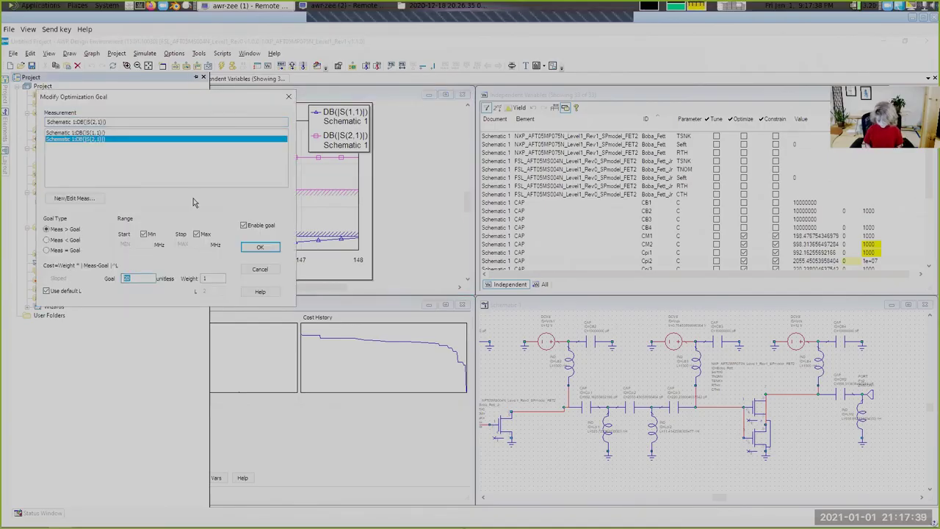
pyautogui.press('Return')
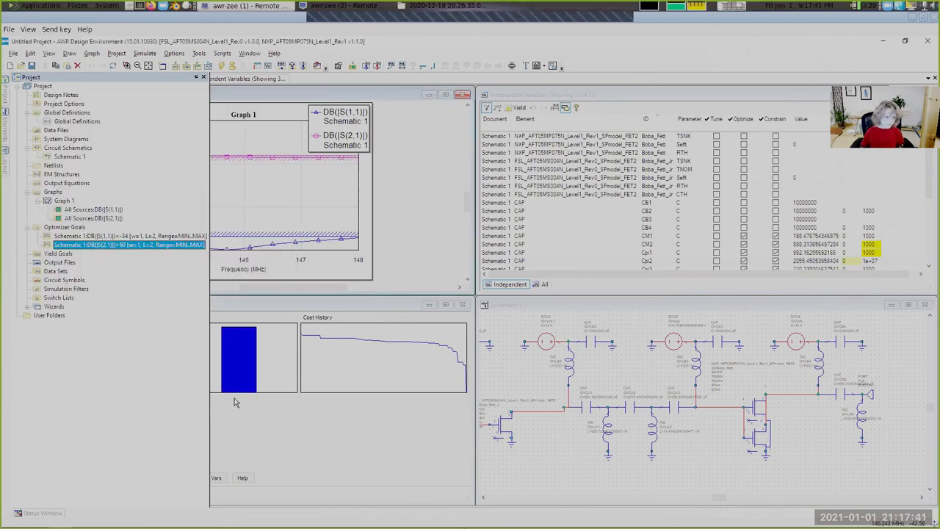
# - Restart the optimizer with Log to file enabled
pyautogui.click(271, 455)
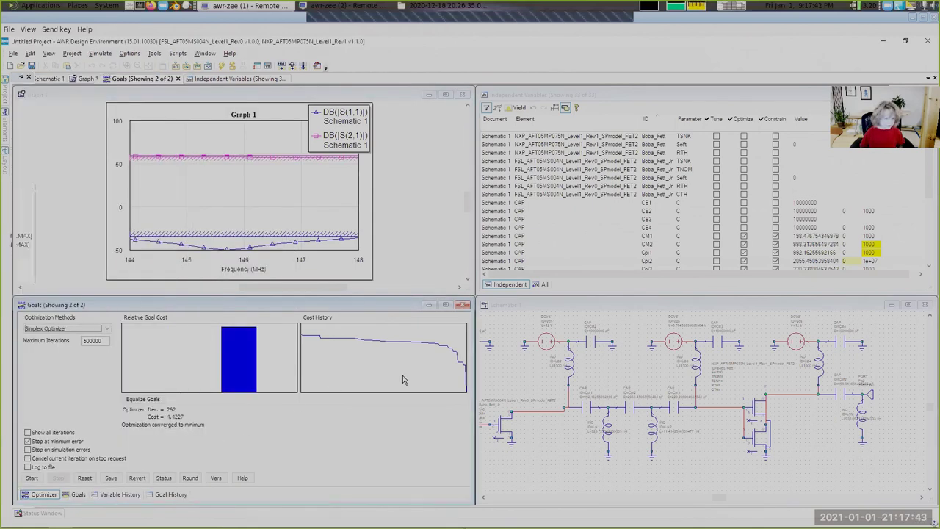
pyautogui.click(33, 467)
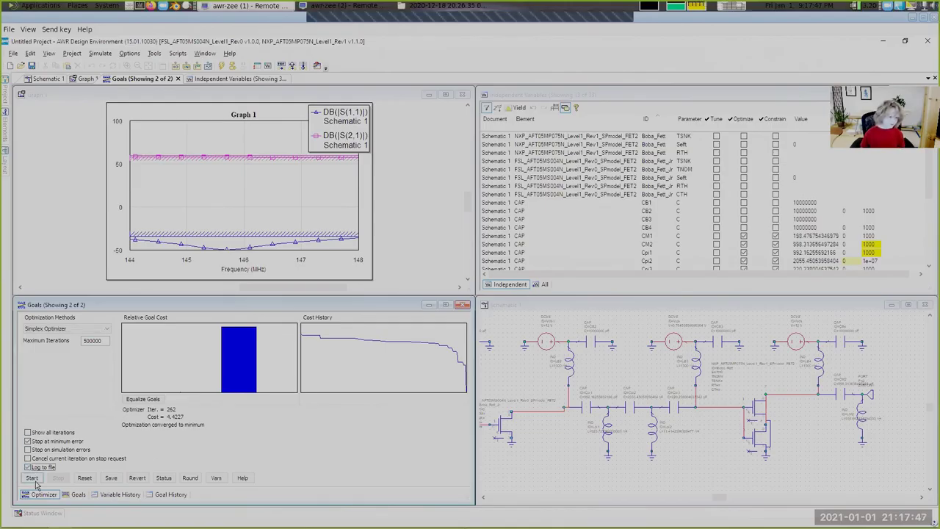
pyautogui.click(33, 479)
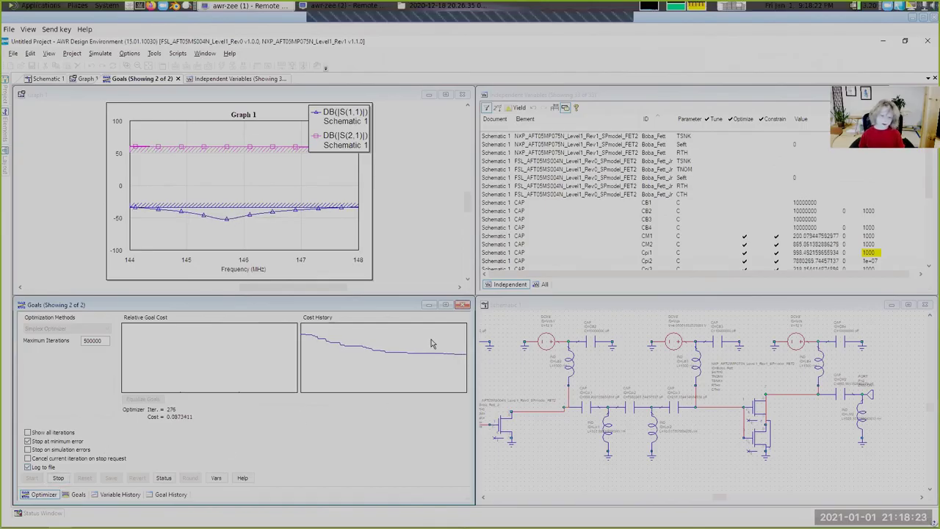
# - Check the simulation job status and close the Simulation Window while the optimizer runs
pyautogui.click(164, 478)
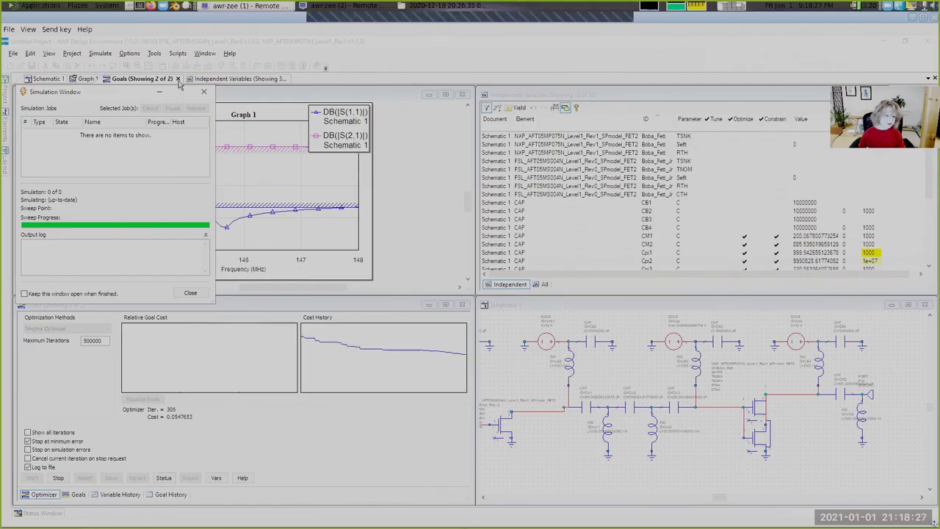
pyautogui.click(204, 91)
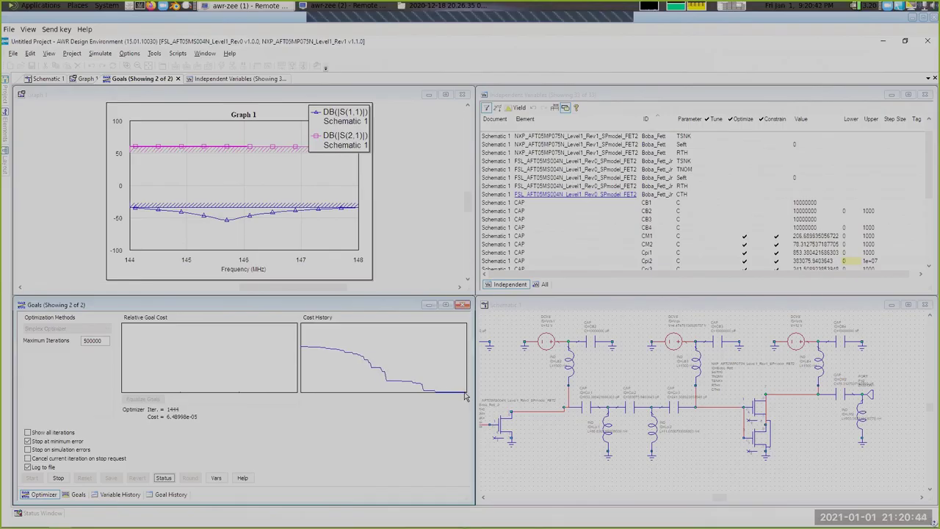
# - Stop the optimizer and mark S21's maximum, 61.12 dB at 144 MHz
pyautogui.click(58, 478)
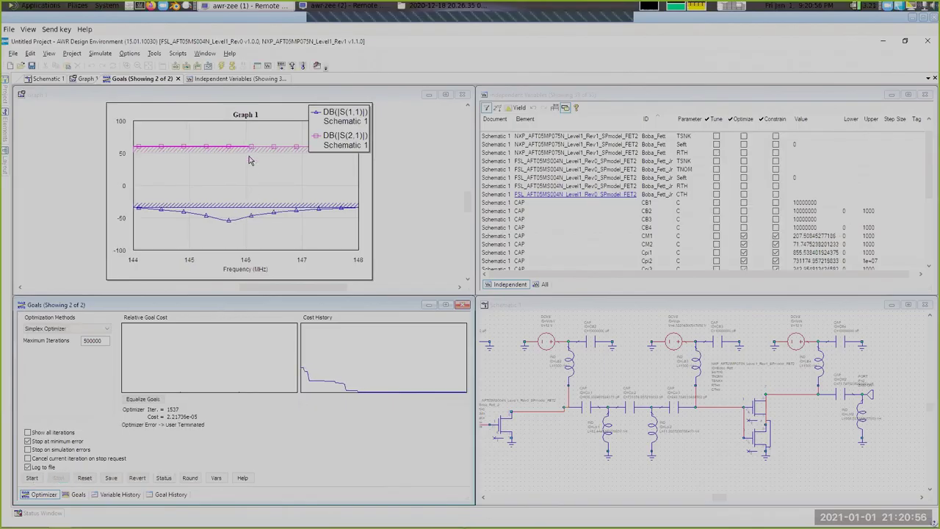
pyautogui.click(263, 186)
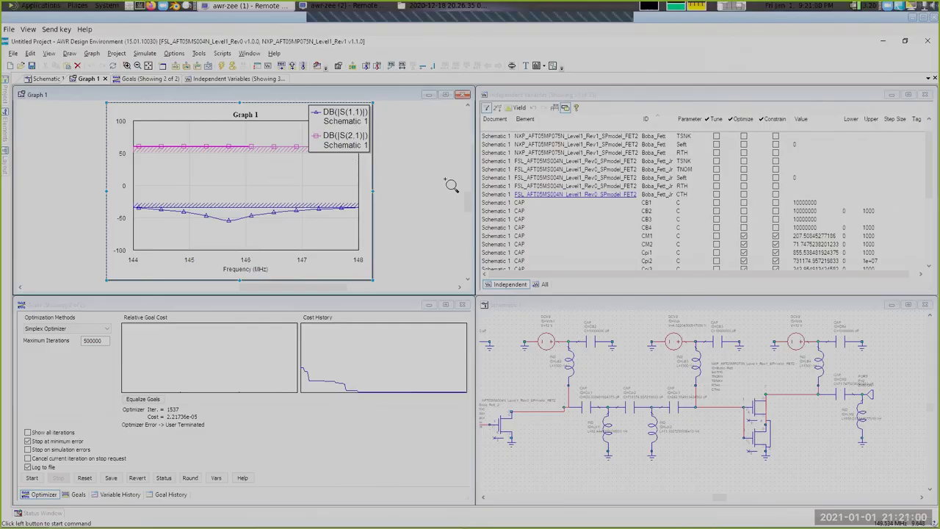
pyautogui.click(421, 181)
pyautogui.click(420, 173)
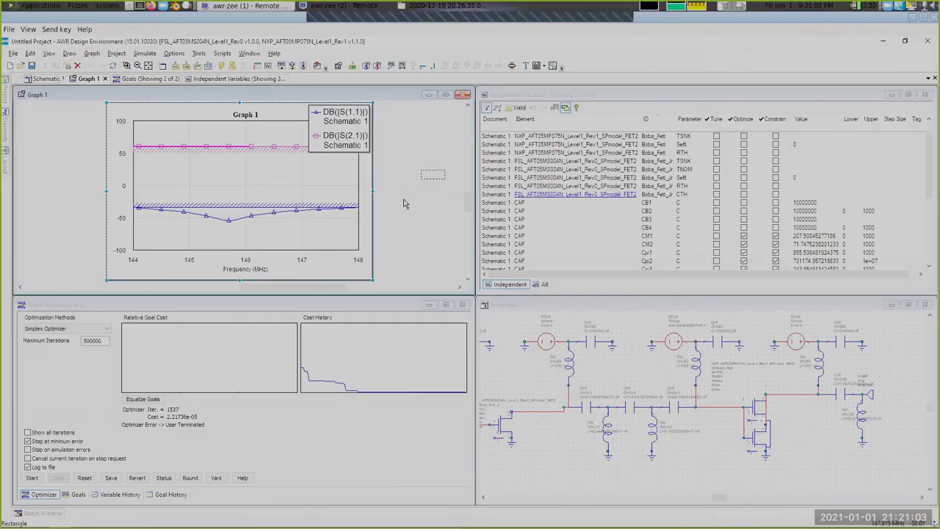
pyautogui.rightClick(288, 170)
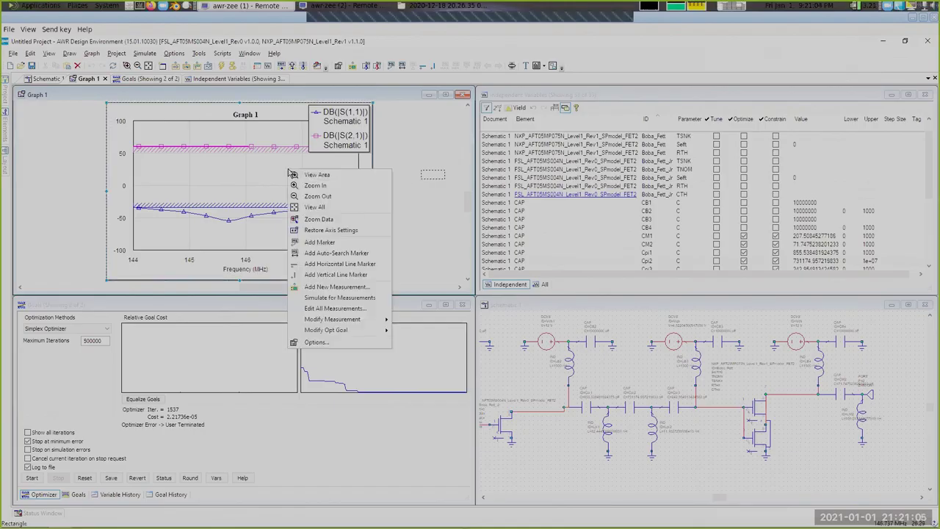
pyautogui.click(330, 252)
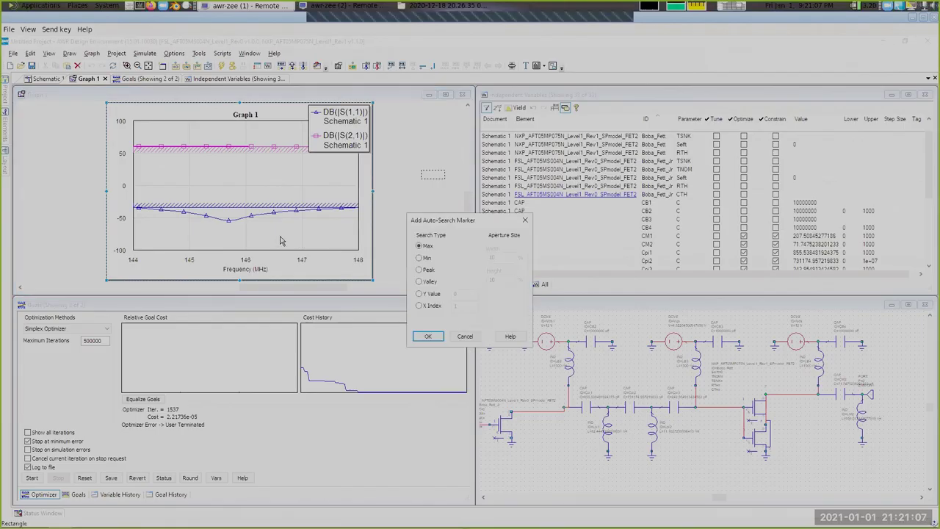
pyautogui.click(428, 336)
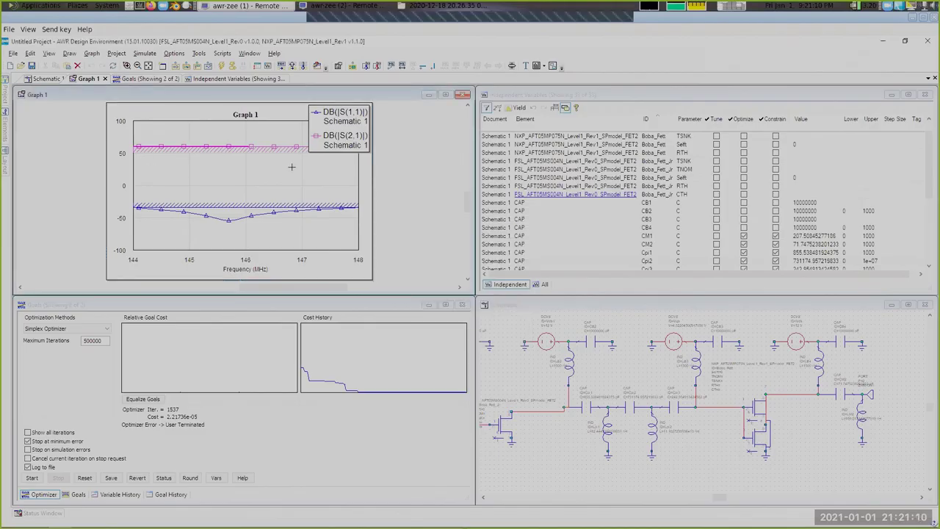
pyautogui.click(264, 172)
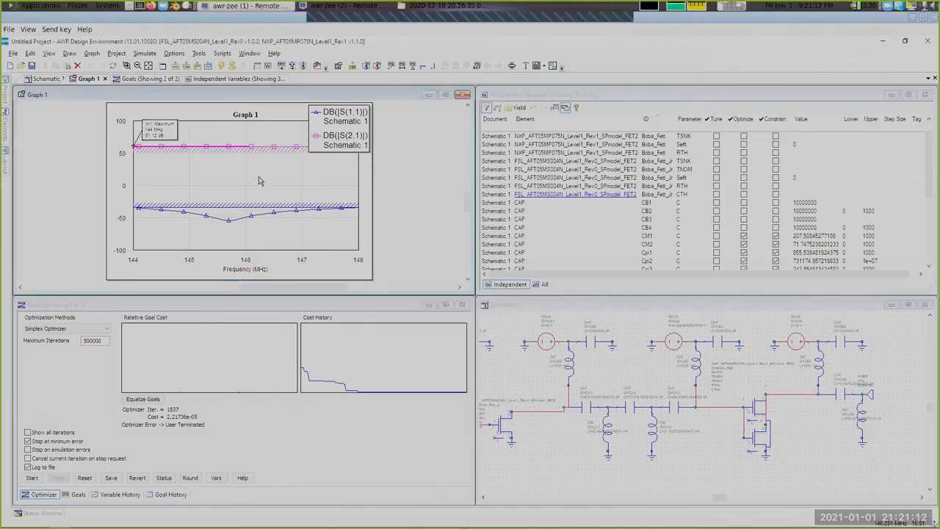
# - Mark S21's minimum at 148 MHz, move the legend right of the plot, and maximize Graph 1
pyautogui.rightClick(259, 181)
pyautogui.click(329, 256)
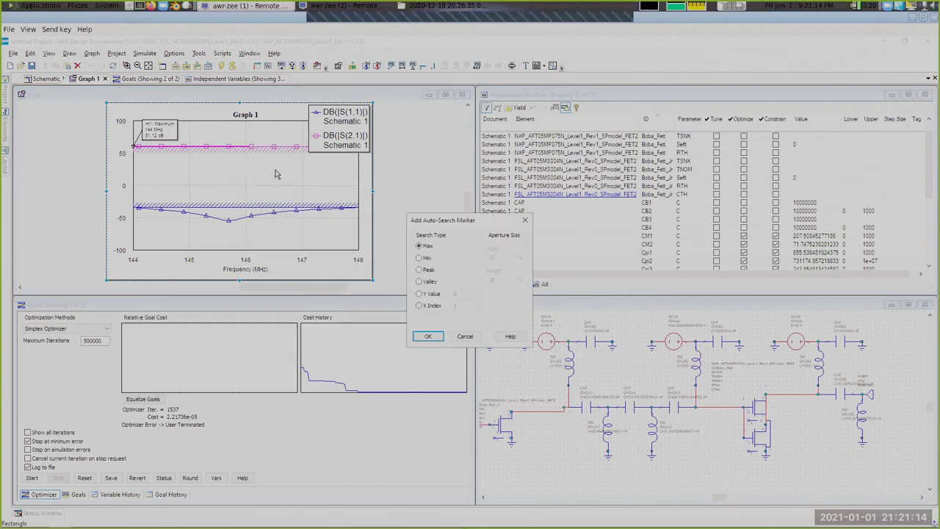
pyautogui.click(428, 336)
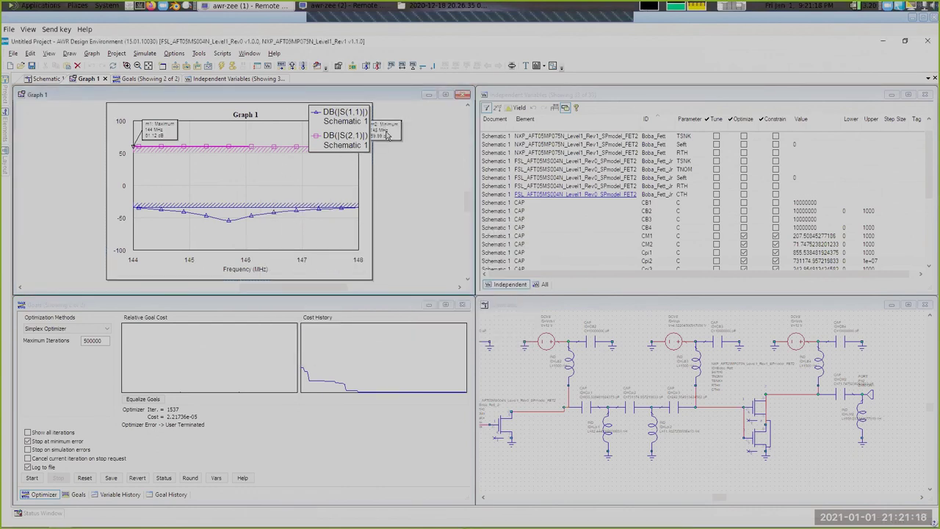
pyautogui.click(361, 153)
pyautogui.moveTo(360, 154); pyautogui.dragTo(435, 202)
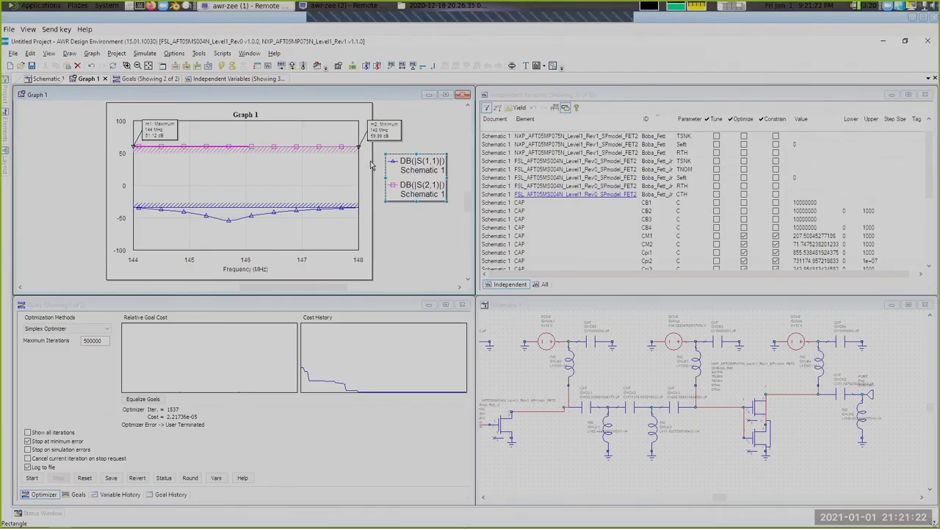
pyautogui.click(445, 94)
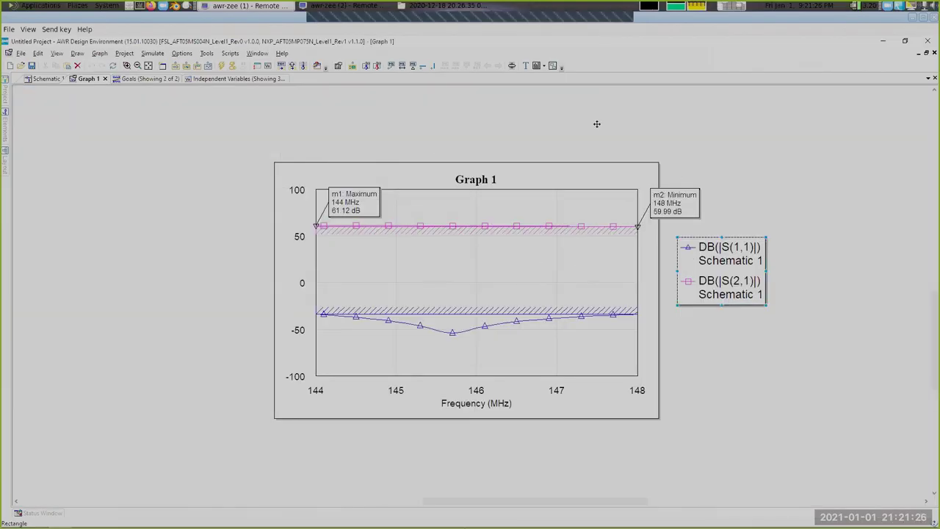
# - Move the legend above the graph and mark S11's maximum, −33.98 dB at 144 MHz
pyautogui.moveTo(596, 124); pyautogui.dragTo(458, 111)
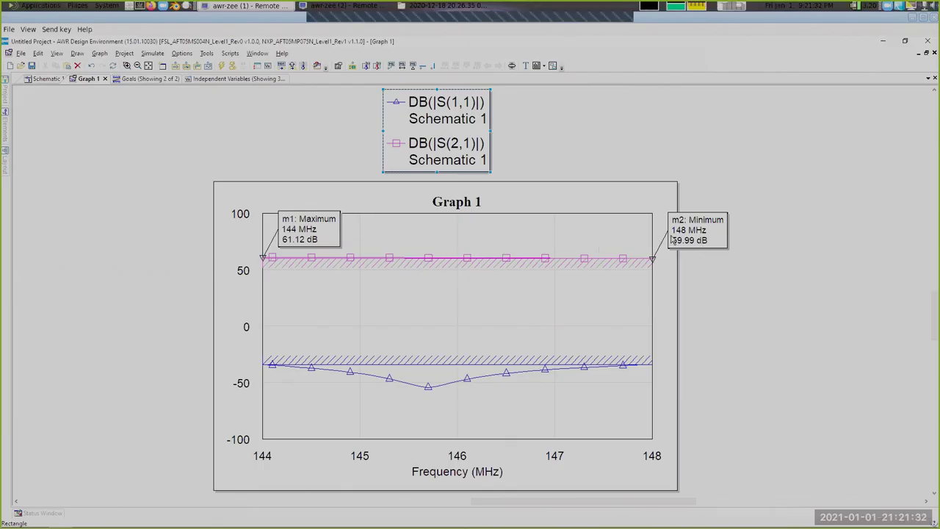
pyautogui.rightClick(343, 297)
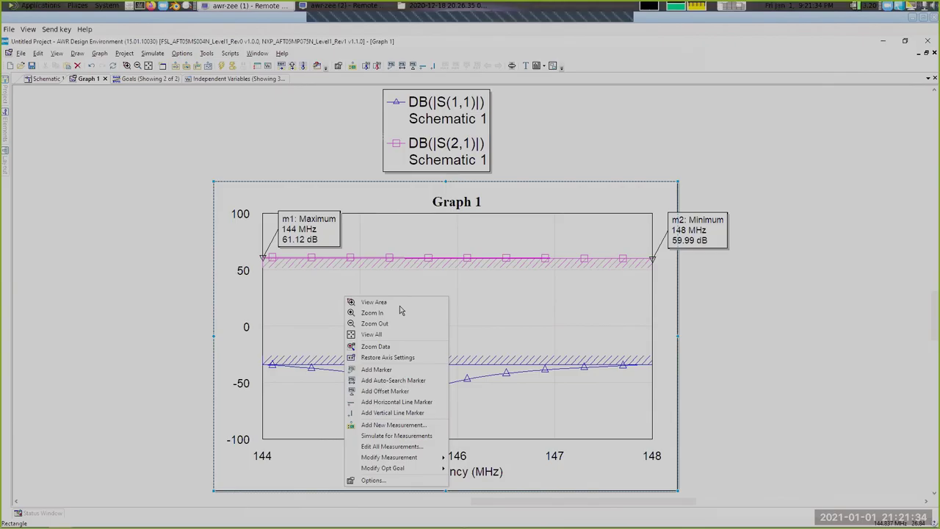
pyautogui.click(411, 381)
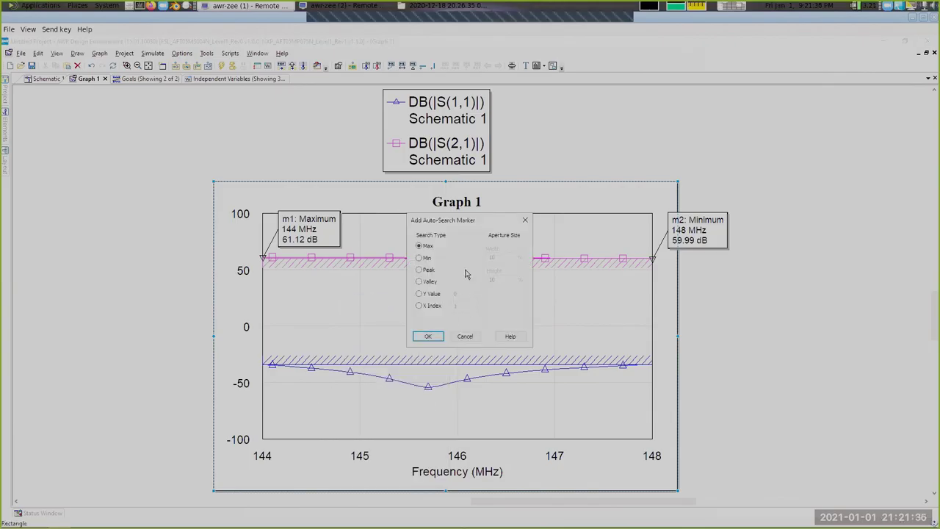
pyautogui.click(426, 337)
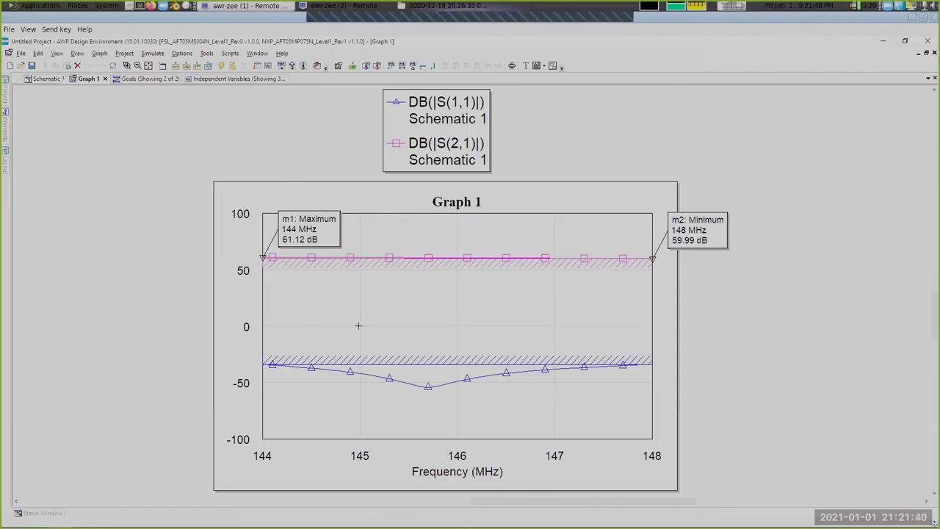
# - Mark S11's minimum, −54.45 dB at 145.7 MHz
pyautogui.rightClick(466, 307)
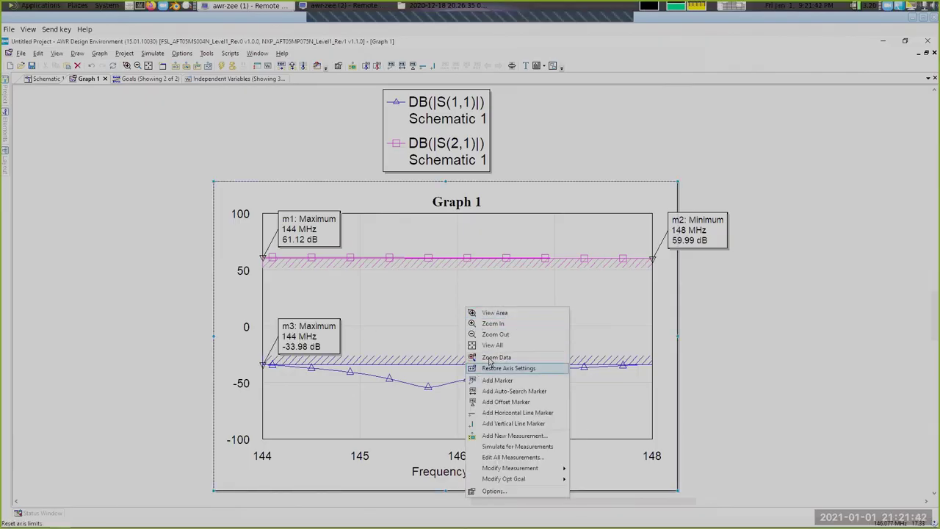
pyautogui.click(508, 391)
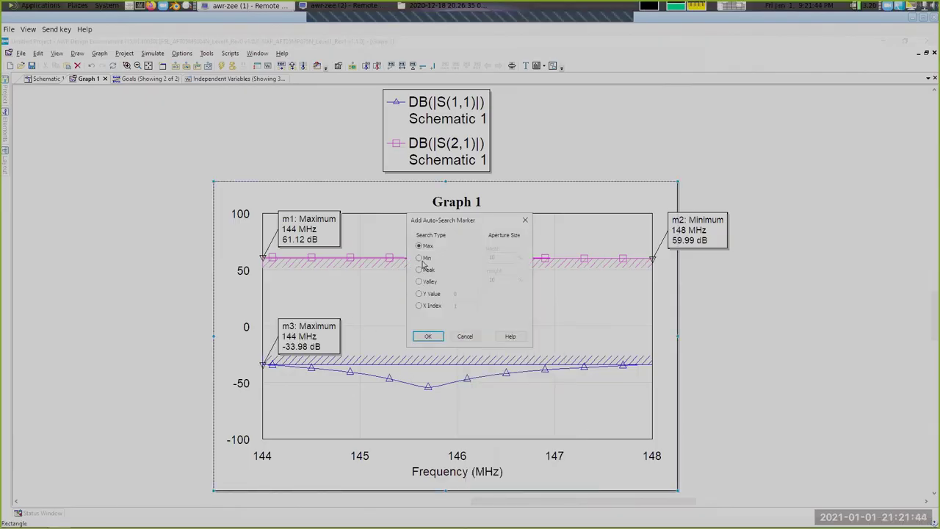
pyautogui.click(439, 338)
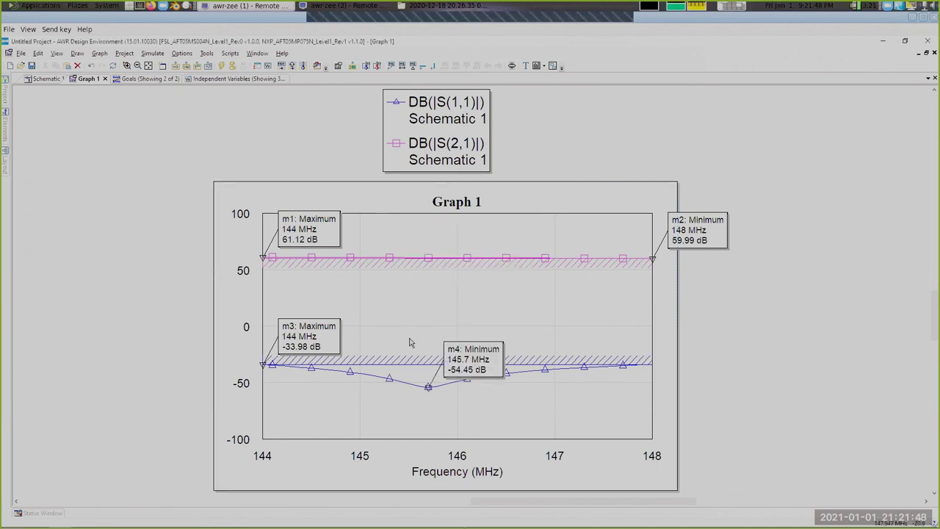